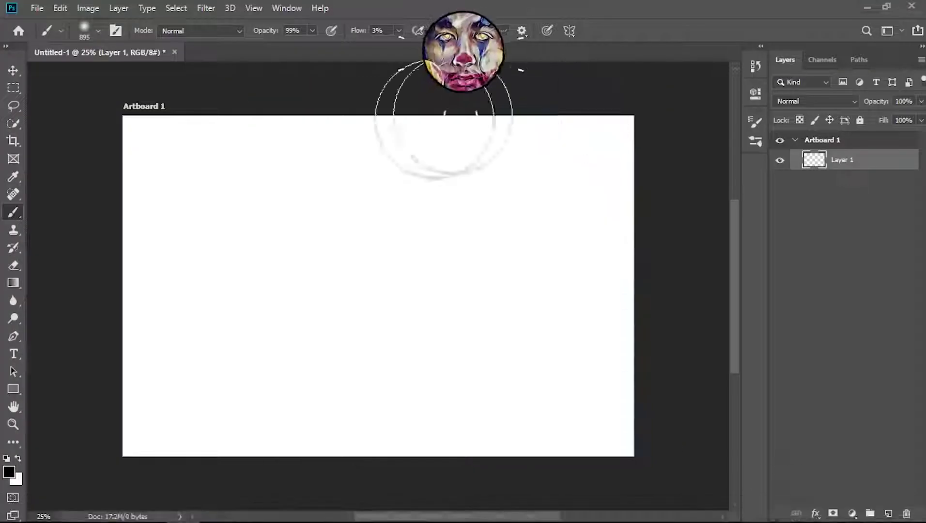
# - Bring up New Document settings for a 3000 × 2000 px, 72 ppi RGB artboard
pyautogui.click(43, 9)
pyautogui.click(48, 22)
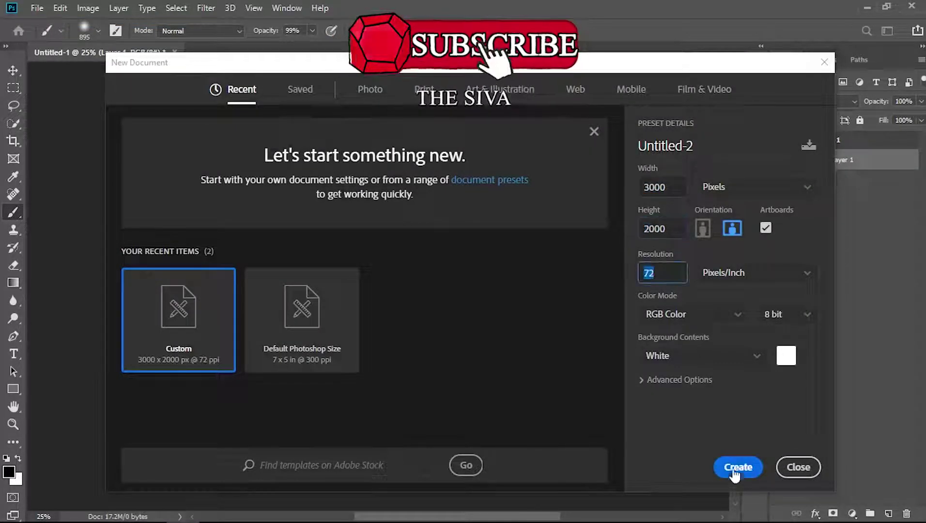
# - Cancel the new document and open the aurora-1197753 image from the Desktop's New folder
pyautogui.click(798, 466)
pyautogui.click(37, 9)
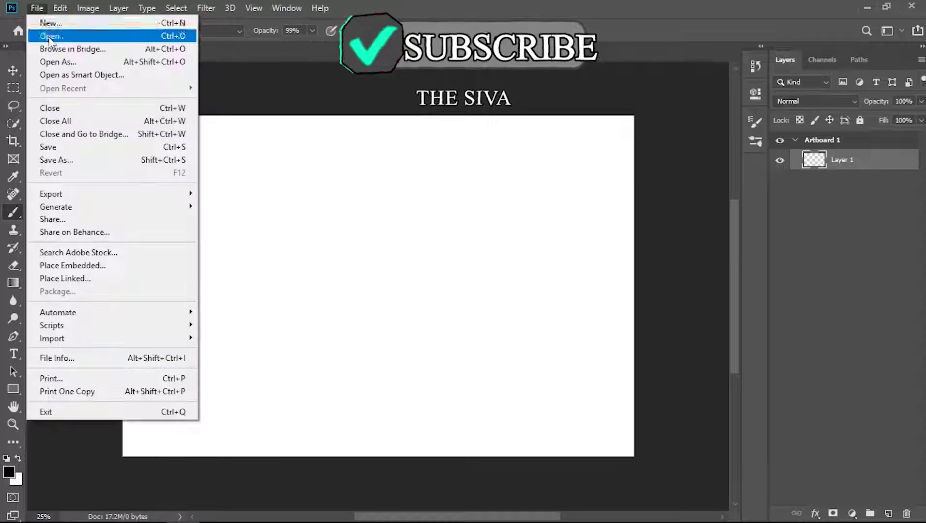
pyautogui.click(48, 35)
pyautogui.click(55, 129)
pyautogui.doubleClick(154, 108)
pyautogui.click(242, 106)
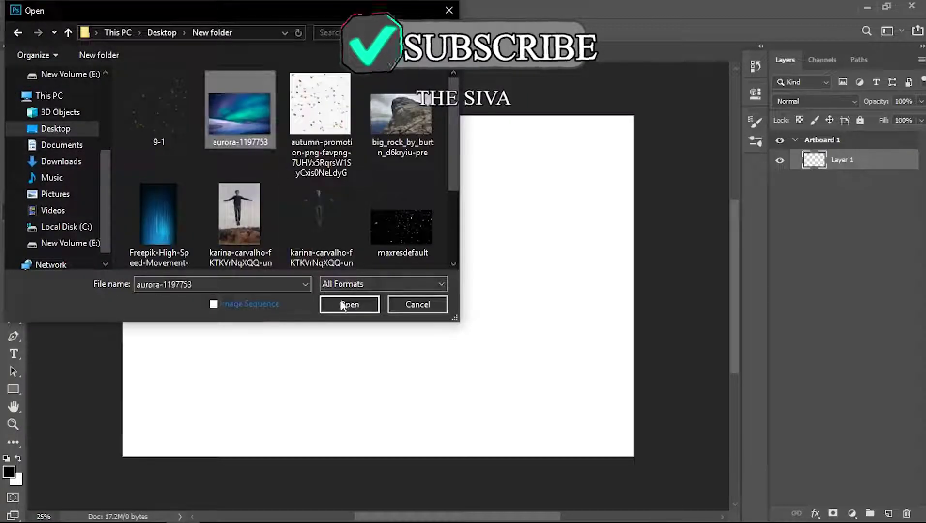
pyautogui.click(349, 304)
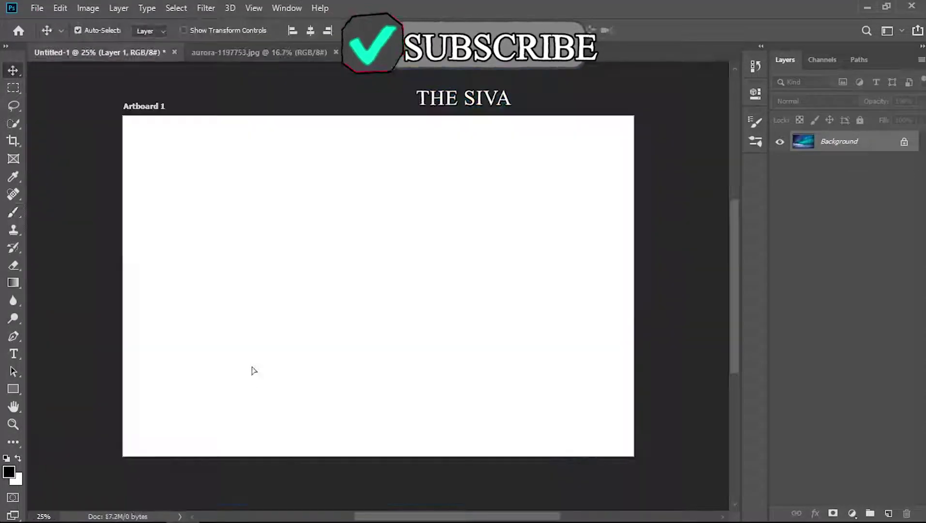
# - Place the aurora image in Untitled-1, scaled to about 67% to fill the artboard
pyautogui.moveTo(409, 267); pyautogui.dragTo(232, 400)
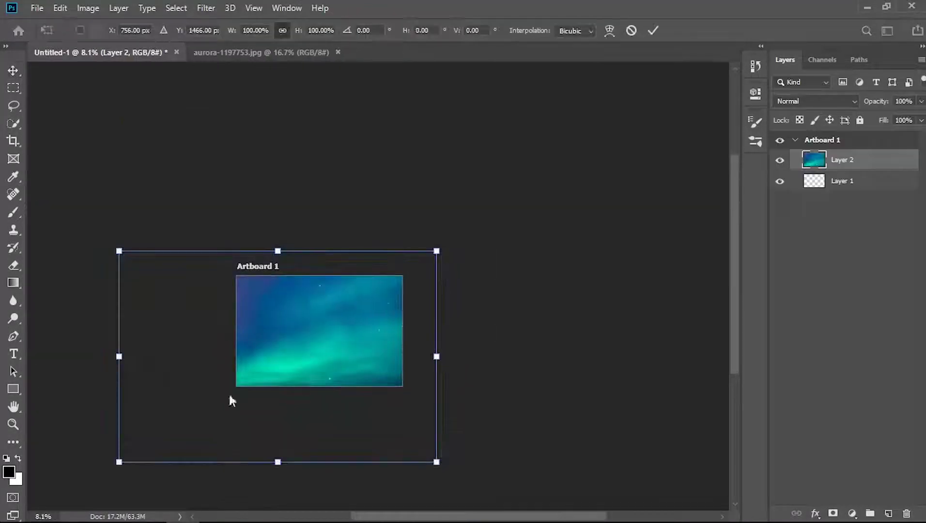
pyautogui.moveTo(119, 463); pyautogui.dragTo(223, 389)
pyautogui.moveTo(322, 349); pyautogui.dragTo(312, 363)
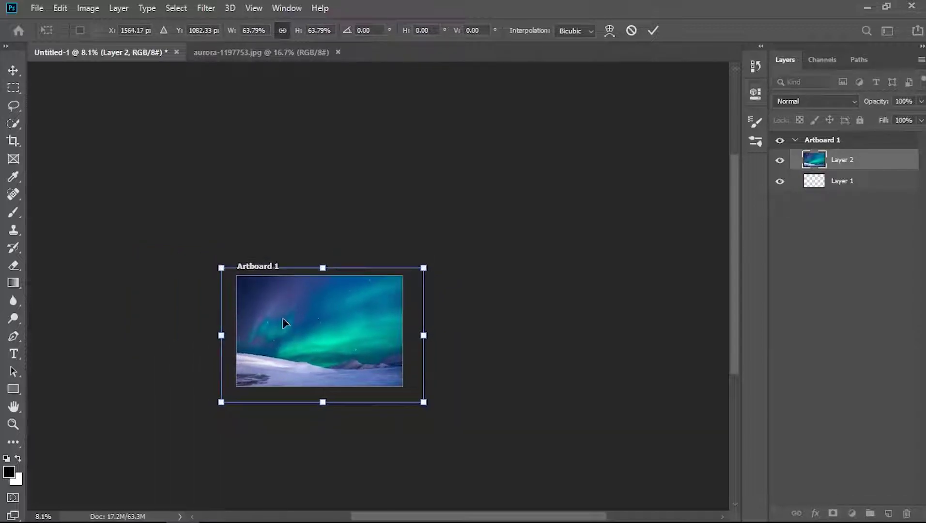
pyautogui.press('Return')
pyautogui.keyDown('alt'); pyautogui.scroll(5, 328, 371); pyautogui.keyUp('alt')
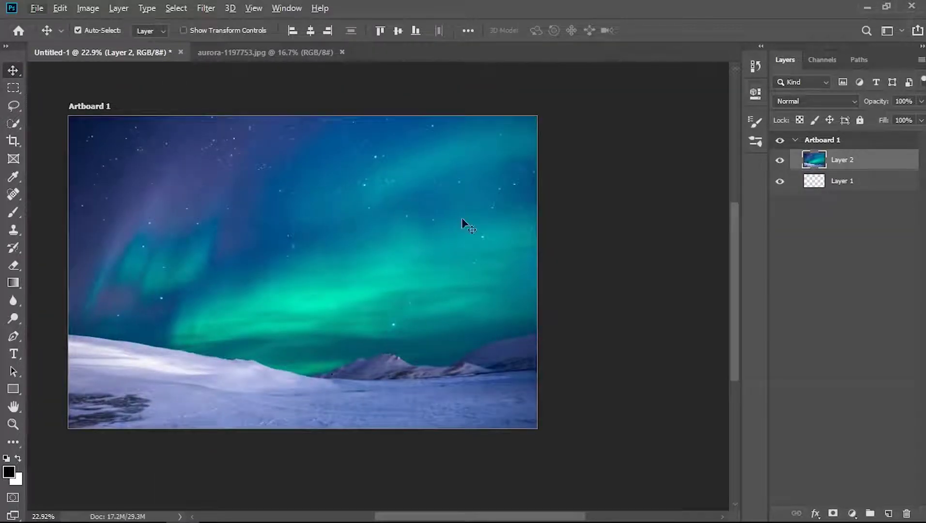
# - Darken the scene with a Moonlight.3DL Color Lookup and group all layers into Group 1
pyautogui.click(852, 513)
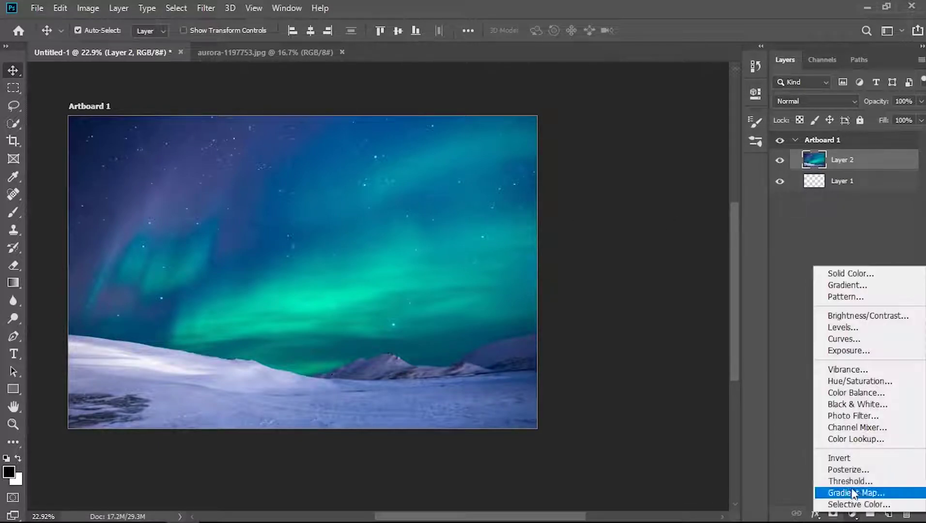
pyautogui.click(852, 439)
pyautogui.click(663, 135)
pyautogui.click(687, 405)
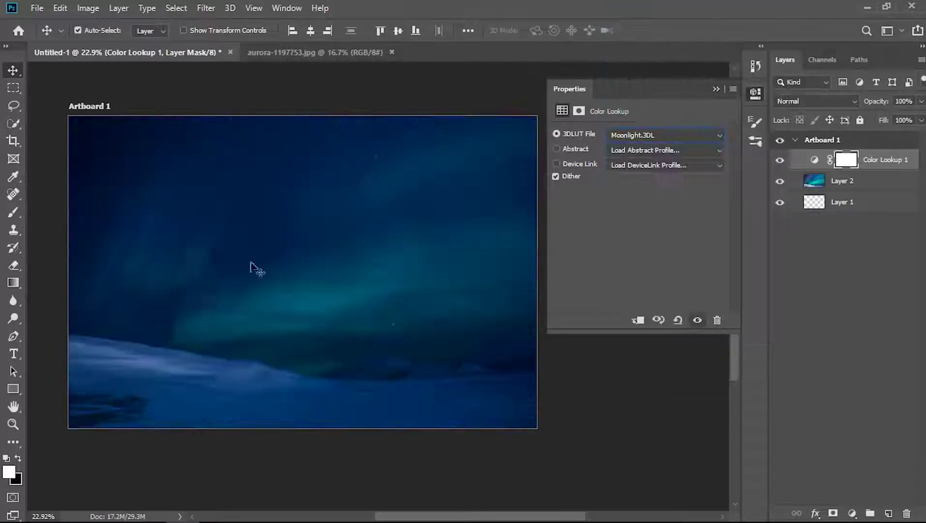
pyautogui.click(714, 89)
pyautogui.keyDown('shift'); pyautogui.click(878, 200); pyautogui.keyUp('shift')
pyautogui.hotkey('ctrl', 'g')
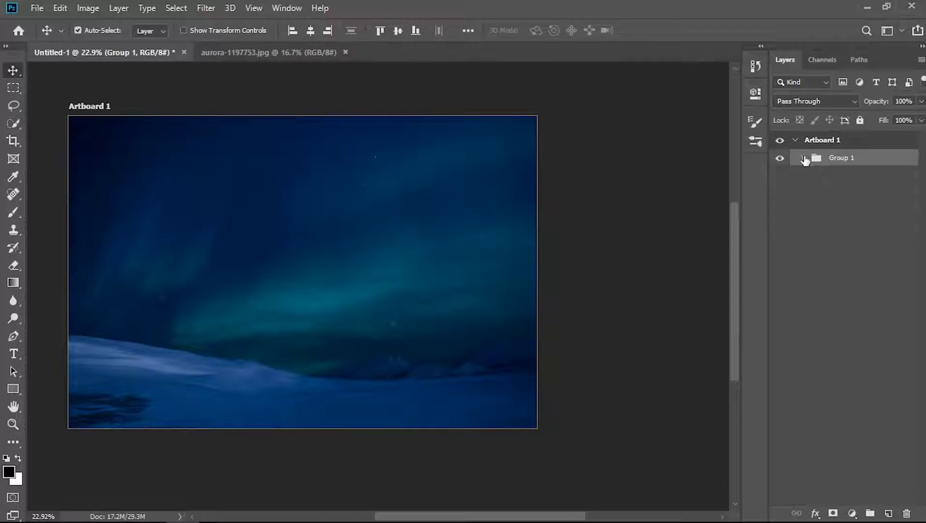
pyautogui.click(802, 157)
# - Open the full-moon photo and make a trial eraser stroke on it
pyautogui.click(37, 8)
pyautogui.click(46, 29)
pyautogui.doubleClick(152, 218)
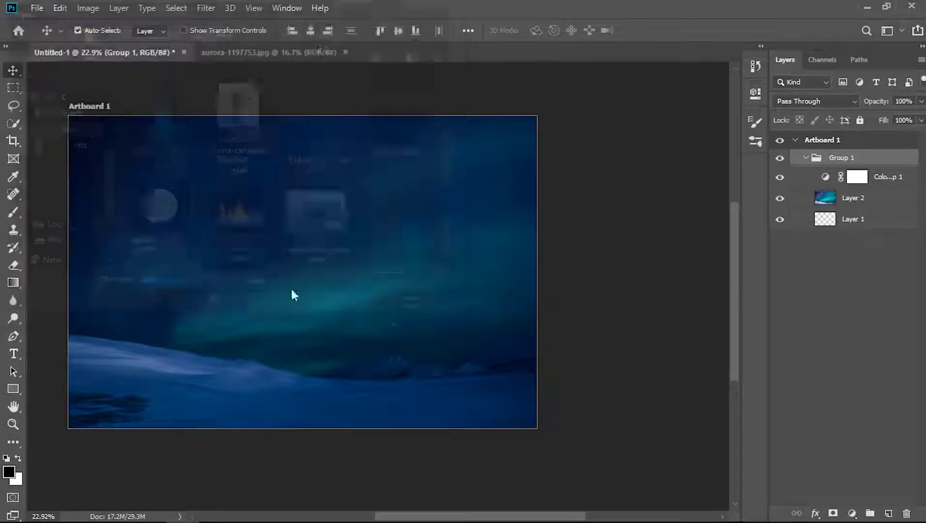
pyautogui.press('e')
pyautogui.moveTo(317, 206); pyautogui.dragTo(405, 325)
# - Undo the erase and mask out the moon, refined with Smooth 24 and Feather 1.5 px
pyautogui.hotkey('ctrl', 'z')
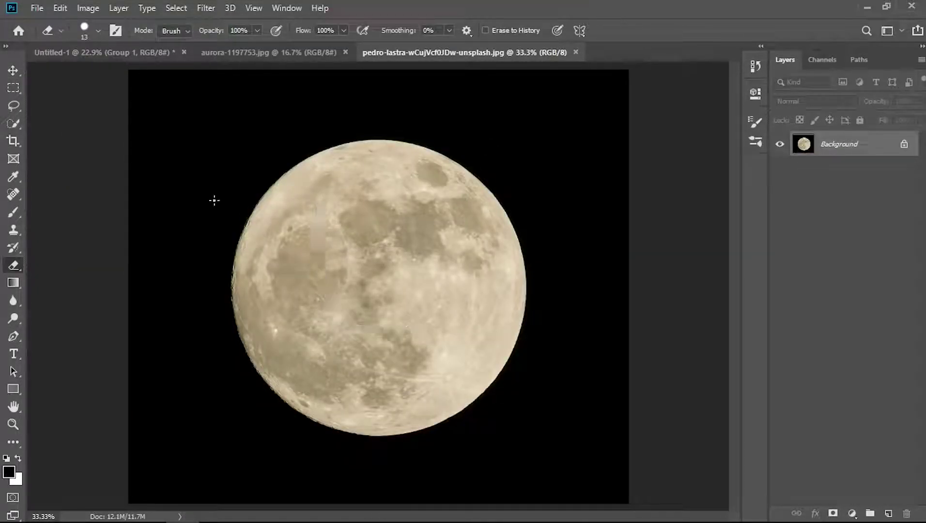
pyautogui.click(15, 124)
pyautogui.click(345, 30)
pyautogui.click(420, 30)
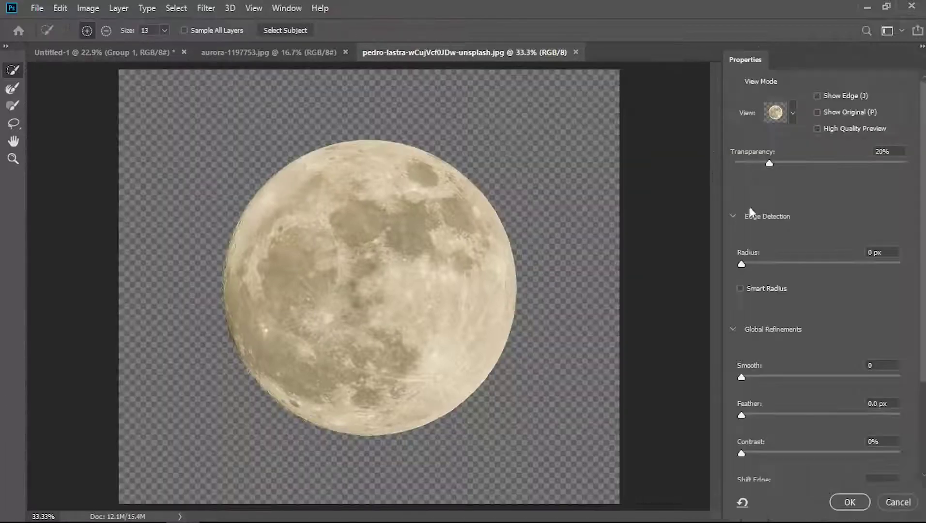
pyautogui.moveTo(770, 162); pyautogui.dragTo(903, 163)
pyautogui.click(774, 112)
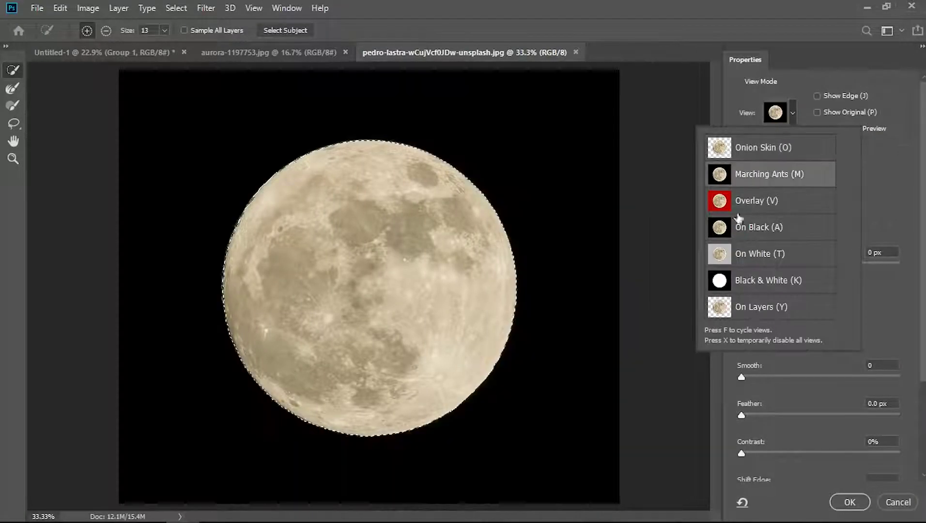
pyautogui.click(765, 176)
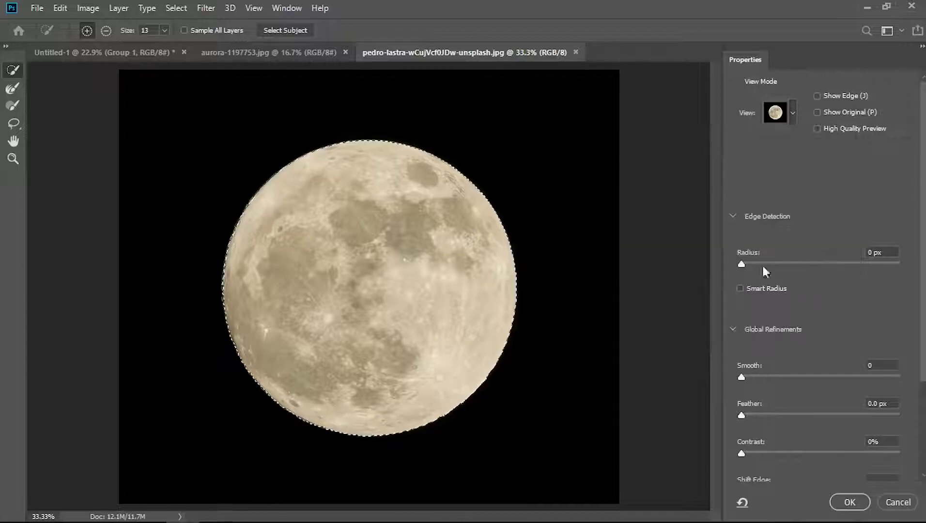
pyautogui.moveTo(741, 377); pyautogui.dragTo(775, 377)
pyautogui.moveTo(741, 415); pyautogui.dragTo(774, 415)
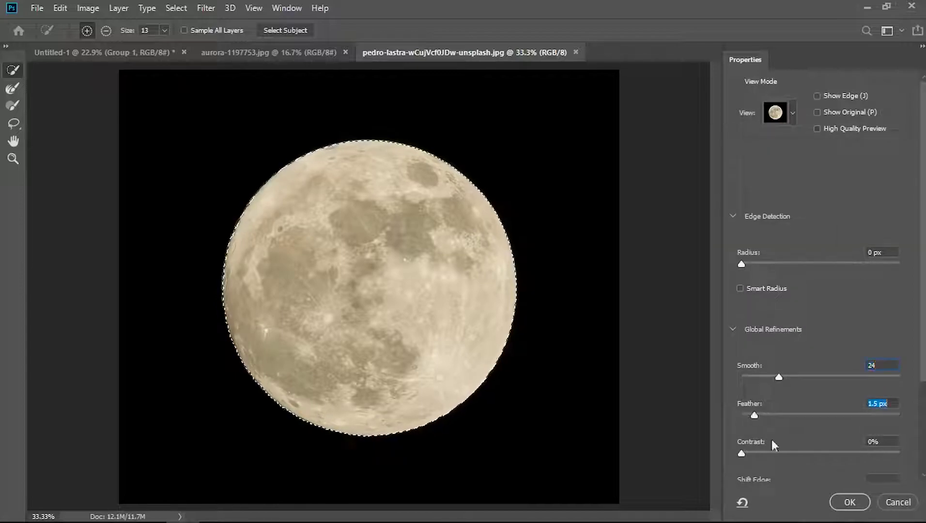
pyautogui.click(847, 503)
pyautogui.click(832, 513)
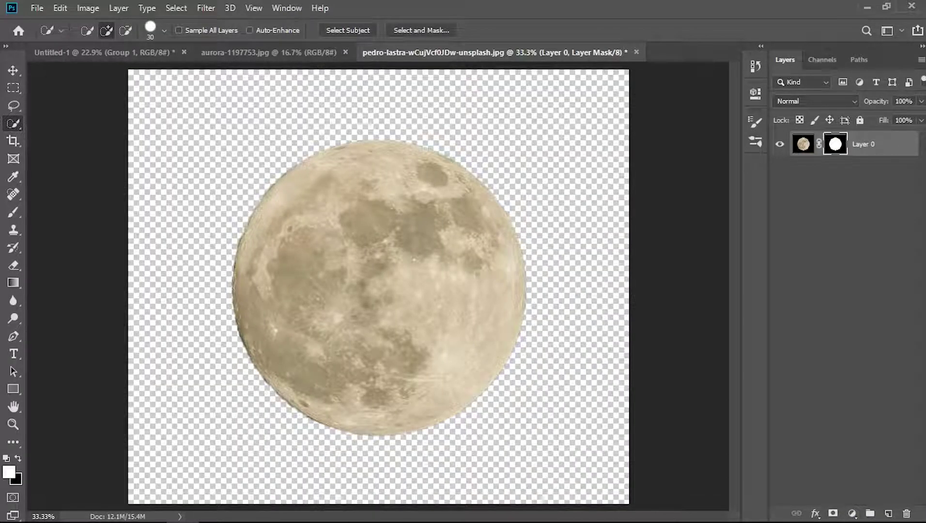
# - Move the masked moon into Untitled-1 and close the moon photo
pyautogui.press('v')
pyautogui.moveTo(377, 286); pyautogui.dragTo(315, 204)
pyautogui.click(345, 52)
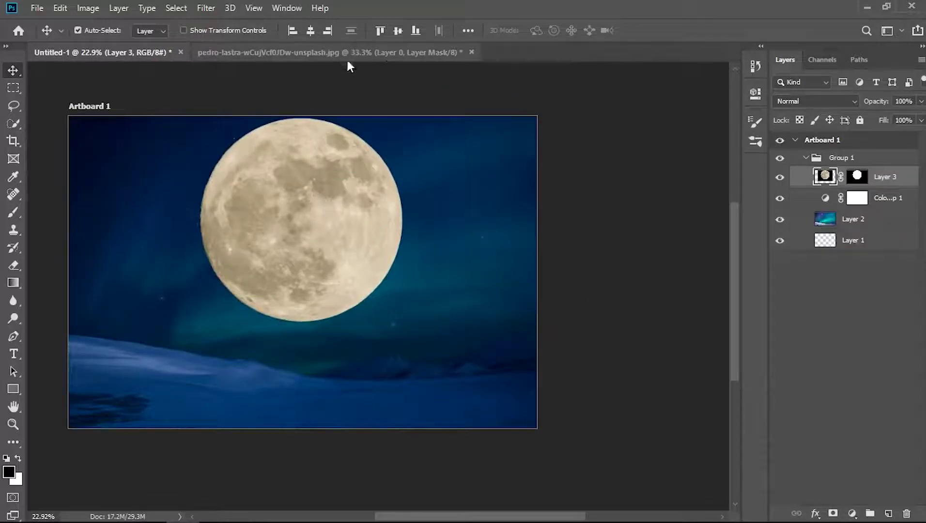
pyautogui.click(471, 52)
# - Scale the moon to about a third and place it in the upper centre sky
pyautogui.hotkey('ctrl', 't')
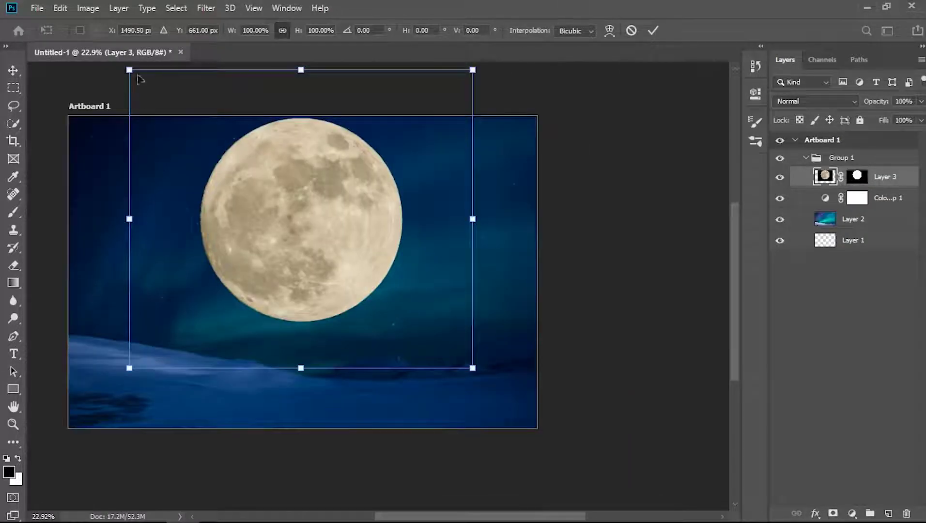
pyautogui.moveTo(138, 77)
pyautogui.mouseDown()
pyautogui.moveTo(283, 207)
pyautogui.moveTo(198, 124)
pyautogui.moveTo(237, 153)
pyautogui.mouseUp()
pyautogui.moveTo(290, 202); pyautogui.dragTo(279, 165)
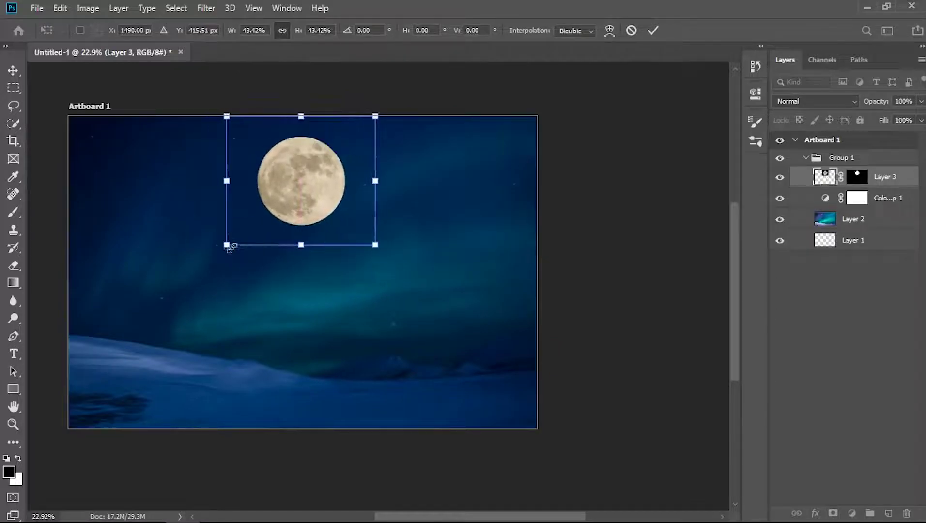
pyautogui.moveTo(230, 247); pyautogui.dragTo(194, 160)
pyautogui.moveTo(295, 177); pyautogui.dragTo(293, 183)
pyautogui.moveTo(201, 155); pyautogui.dragTo(231, 160)
pyautogui.moveTo(310, 176); pyautogui.dragTo(321, 181)
pyautogui.press('Return')
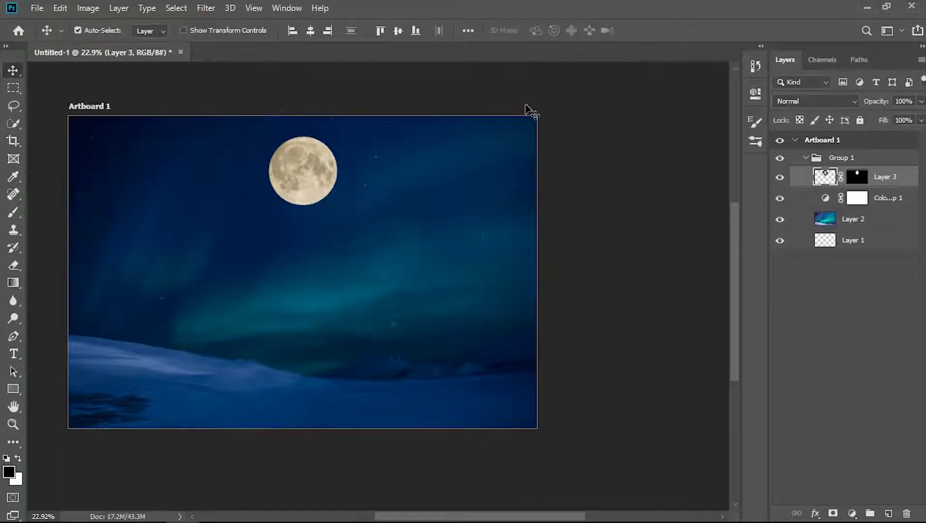
# - Add a cyan 00c0ff Color Fill layer
pyautogui.click(854, 512)
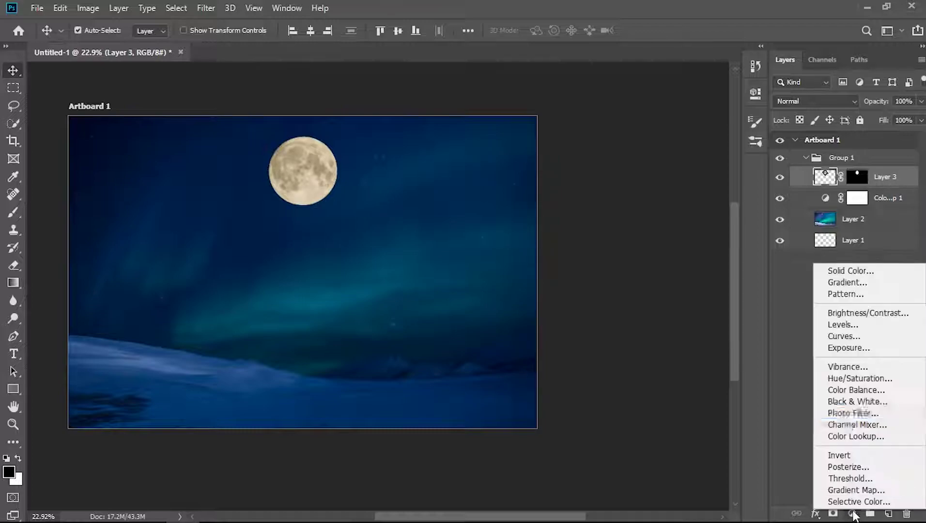
pyautogui.click(845, 271)
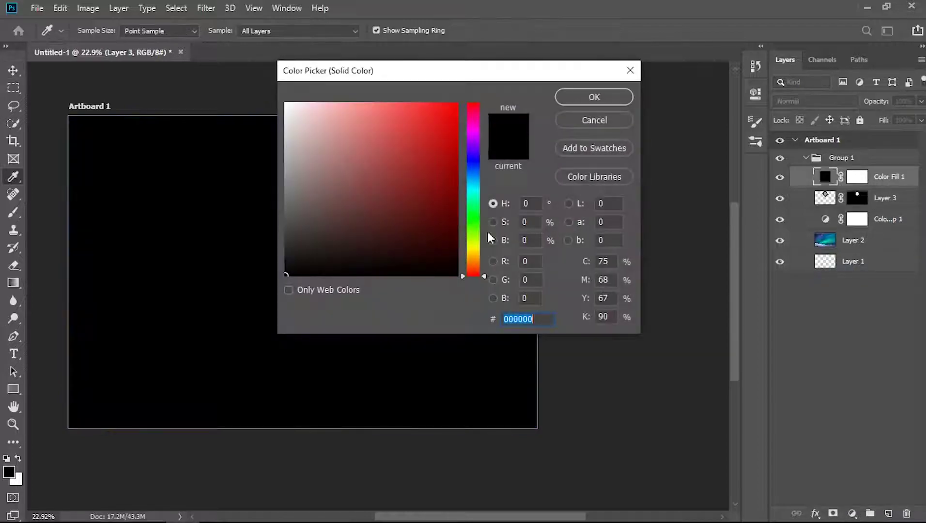
pyautogui.click(457, 103)
pyautogui.moveTo(473, 271); pyautogui.dragTo(474, 182)
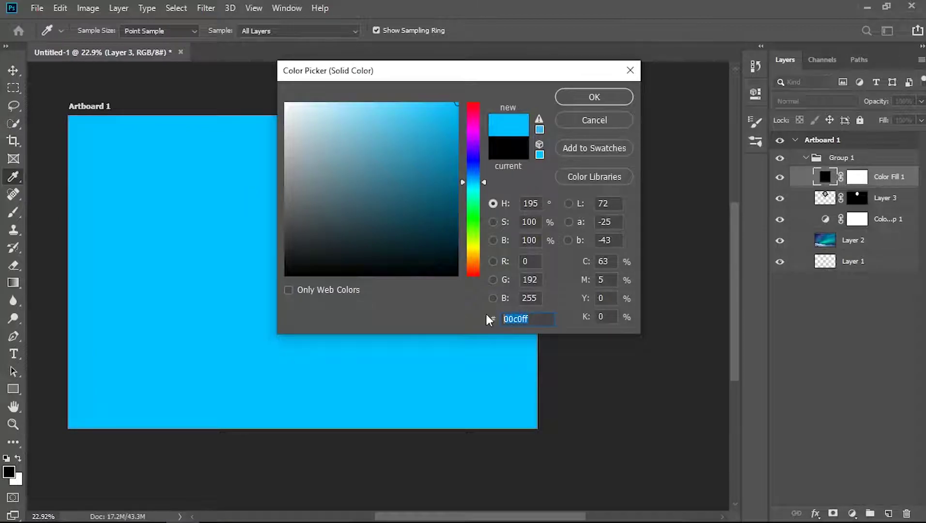
pyautogui.click(593, 98)
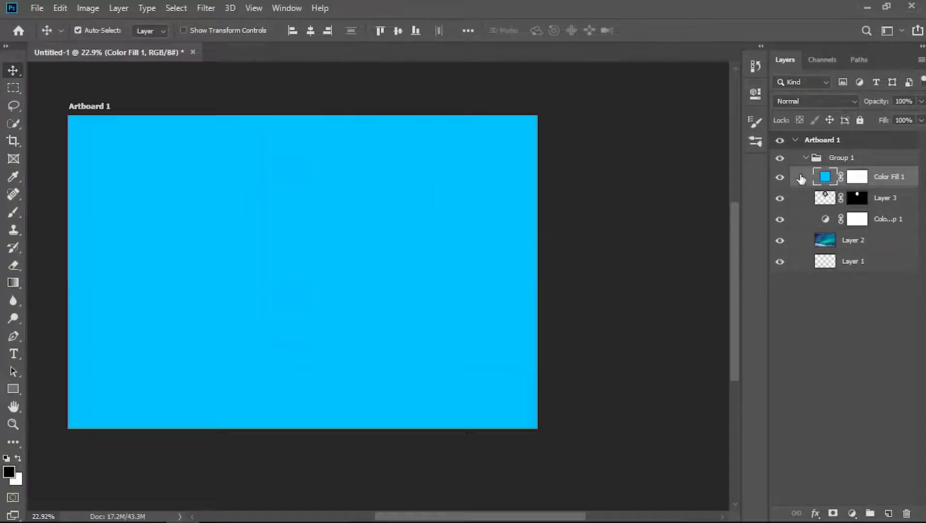
# - Set Blend If on the cyan fill so the image shows through, in Screen mode
pyautogui.rightClick(801, 179)
pyautogui.click(657, 19)
pyautogui.moveTo(384, 318); pyautogui.dragTo(425, 318)
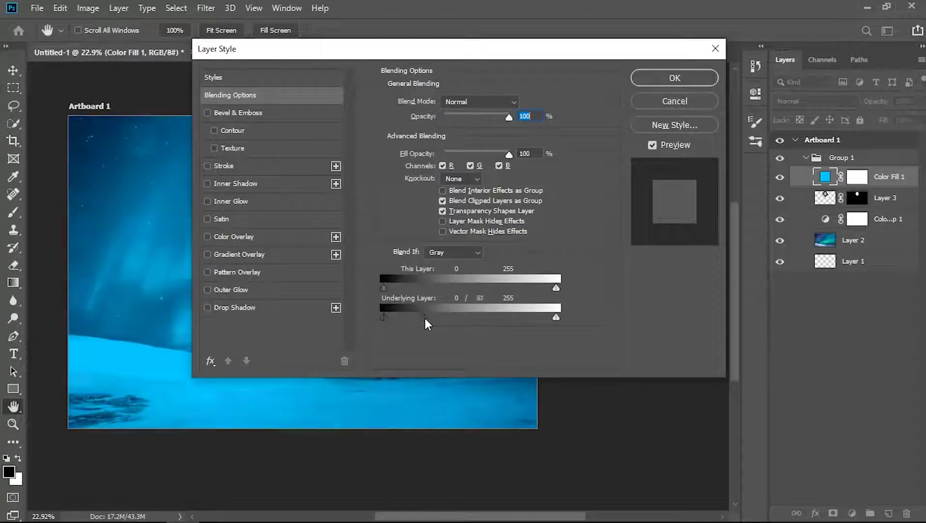
pyautogui.moveTo(424, 48); pyautogui.dragTo(661, 69)
pyautogui.moveTo(664, 338); pyautogui.dragTo(666, 338)
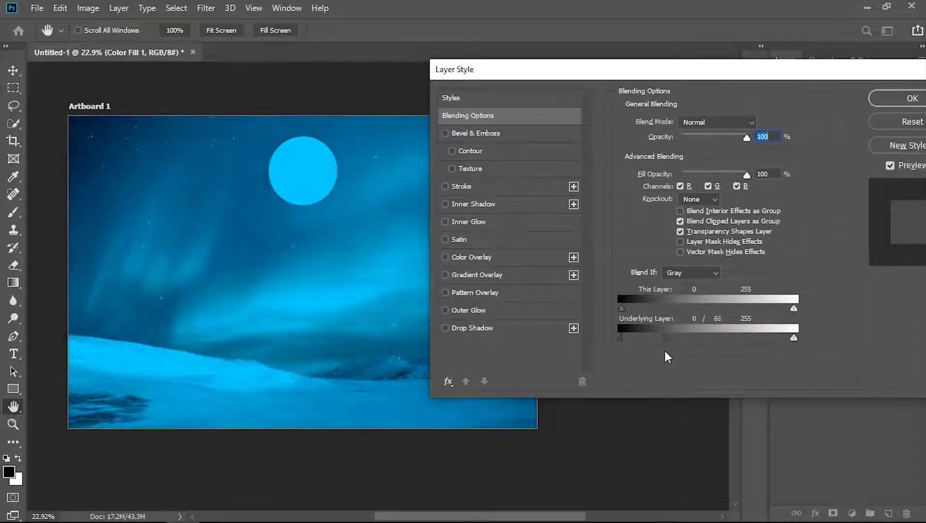
pyautogui.click(786, 111)
pyautogui.click(813, 100)
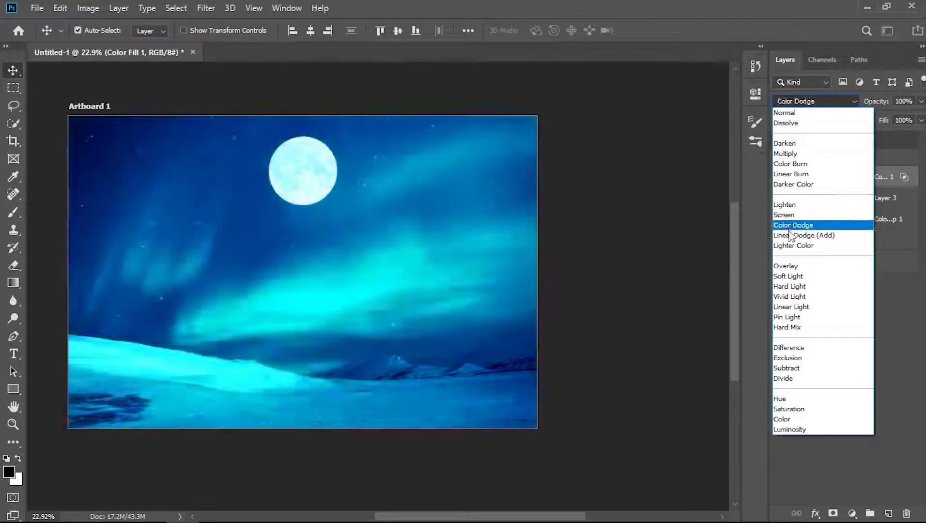
pyautogui.click(783, 215)
# - Fill the Color Fill 1 mask black, then paint a soft blue glow around the moon
pyautogui.click(857, 177)
pyautogui.hotkey('ctrl', 'i')
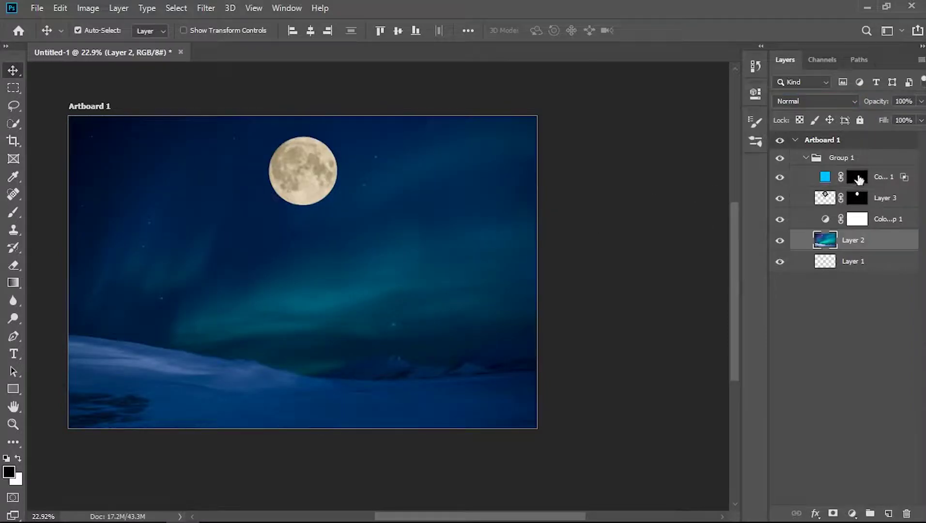
pyautogui.press('b')
pyautogui.moveTo(283, 93); pyautogui.dragTo(301, 170)
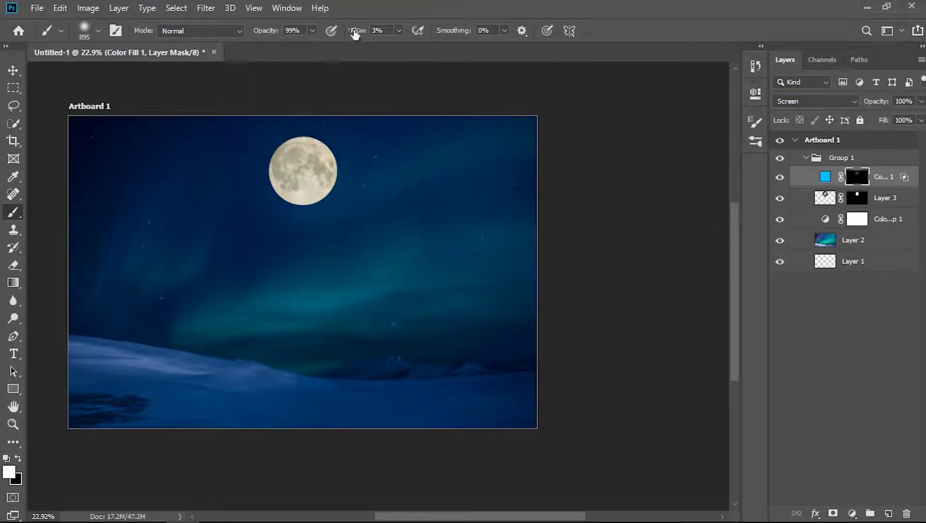
pyautogui.moveTo(267, 38); pyautogui.dragTo(242, 37)
pyautogui.moveTo(293, 140); pyautogui.dragTo(285, 197)
pyautogui.moveTo(359, 31); pyautogui.dragTo(347, 35)
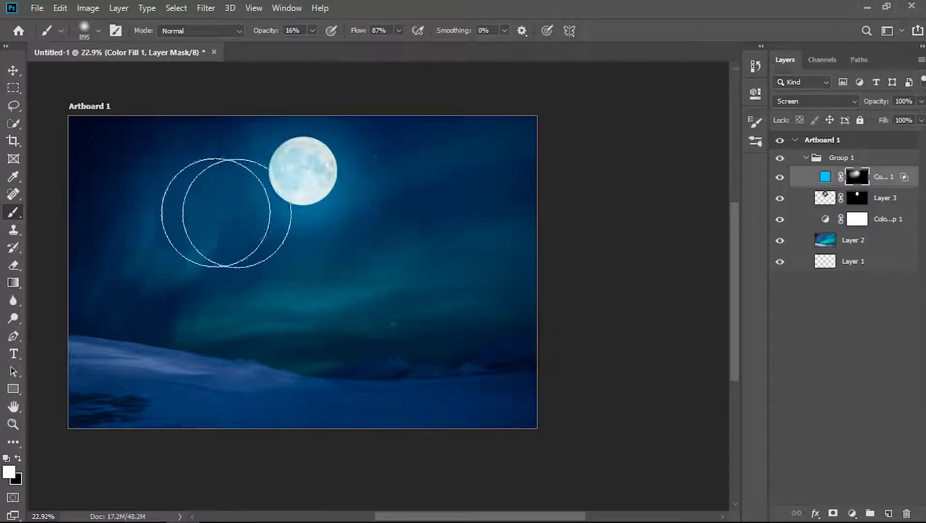
pyautogui.moveTo(302, 174)
pyautogui.mouseDown()
pyautogui.moveTo(270, 205)
pyautogui.moveTo(262, 264)
pyautogui.mouseUp()
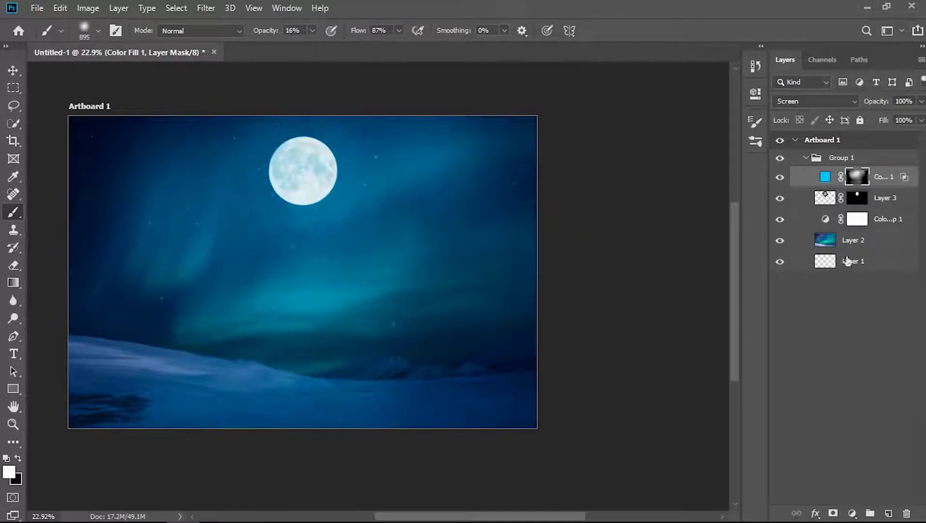
pyautogui.click(894, 203)
# - Tint the moon with a clipped Hue/Saturation adjustment colorized at Hue 204, Saturation 25
pyautogui.click(852, 514)
pyautogui.click(833, 391)
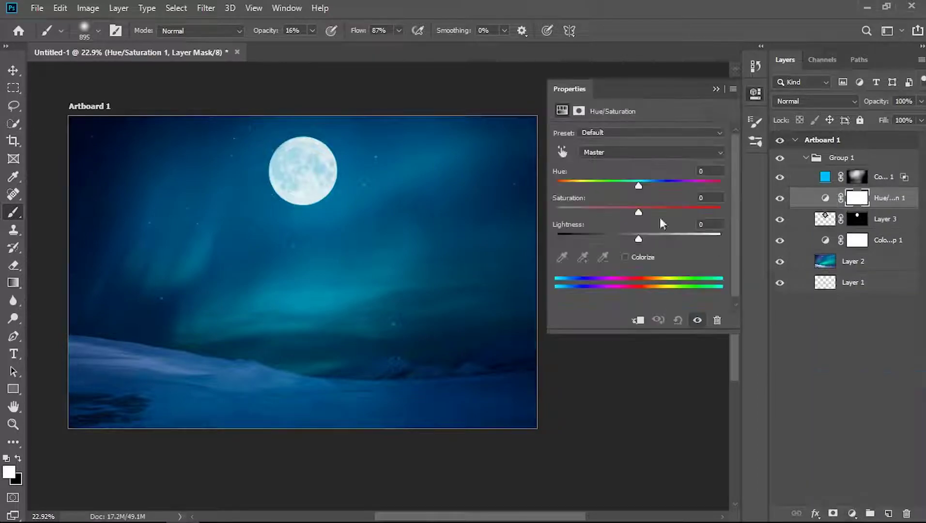
pyautogui.click(625, 257)
pyautogui.hotkey('ctrl', 'alt', 'g')
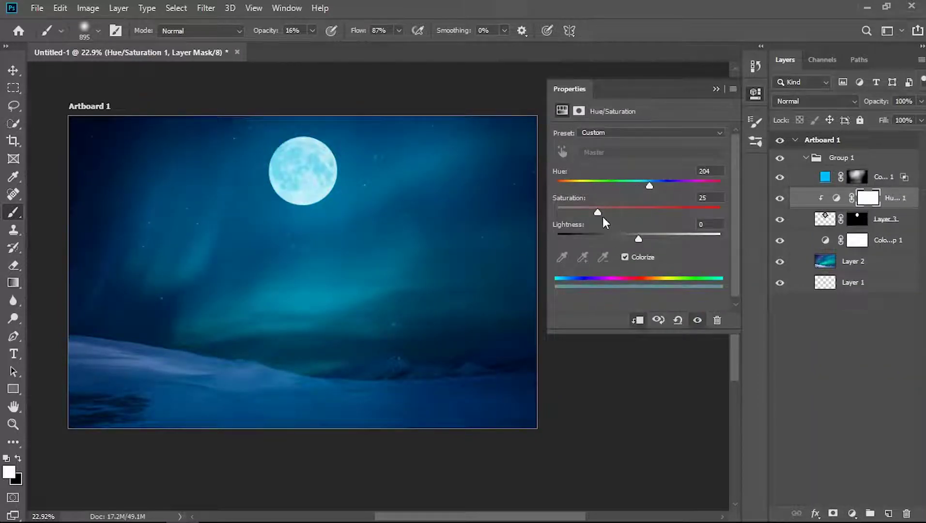
pyautogui.click(892, 334)
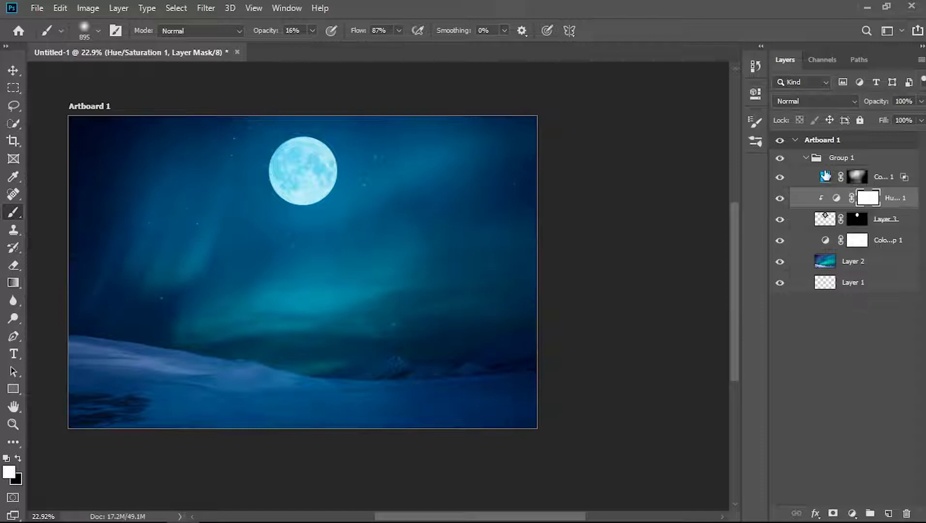
# - Create an empty Layer 4 above Hue/Saturation 1
pyautogui.click(883, 181)
pyautogui.click(895, 196)
pyautogui.hotkey('ctrl', 'shift', 'alt', 'n')
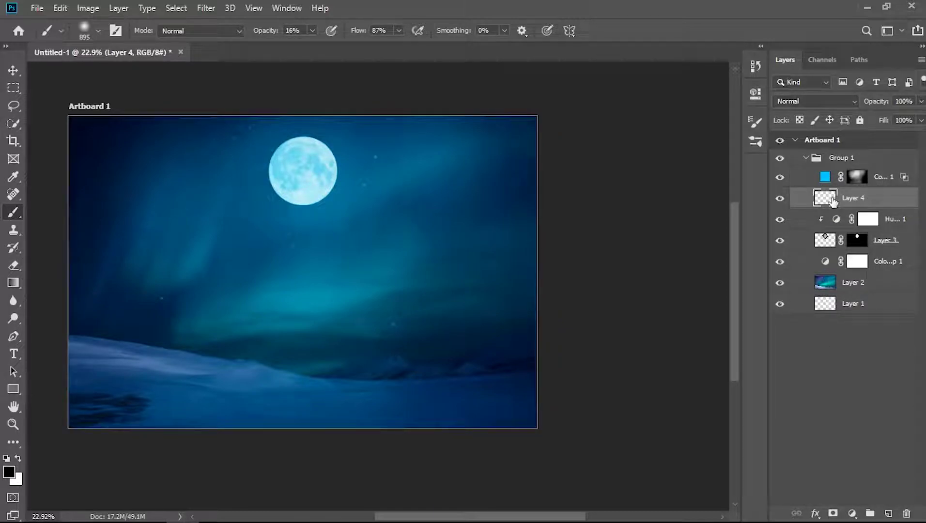
# - Choose a rune circle brush from SS-arcane-circles with colour 00c0ff
pyautogui.click(86, 29)
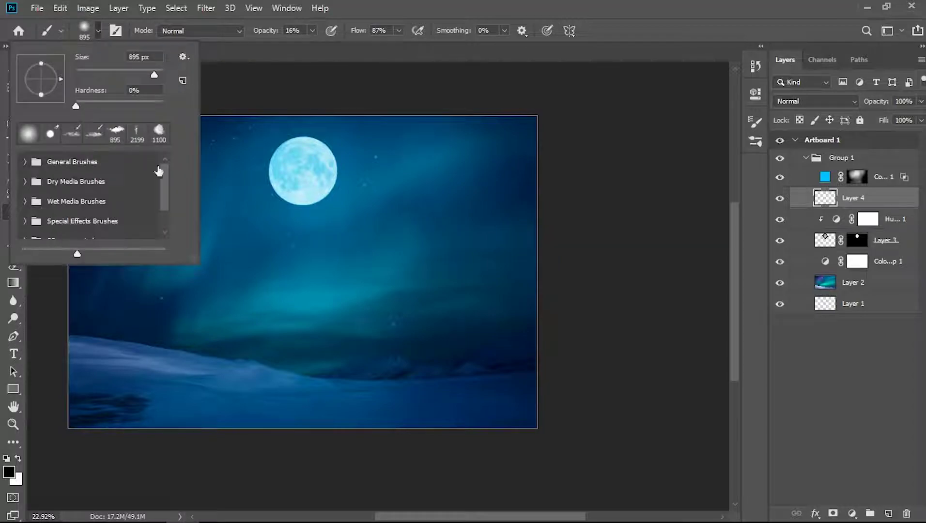
pyautogui.click(116, 31)
pyautogui.click(573, 117)
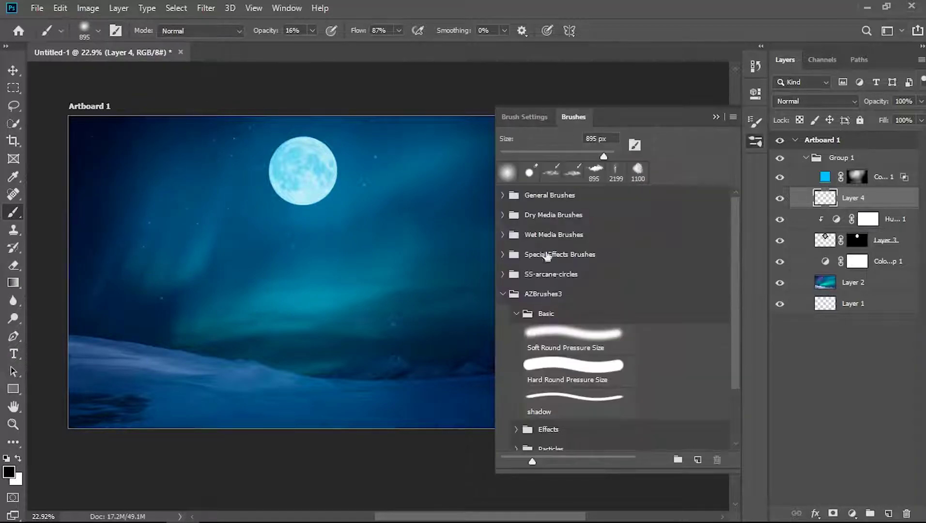
pyautogui.click(503, 274)
pyautogui.scroll(-5, 547, 388)
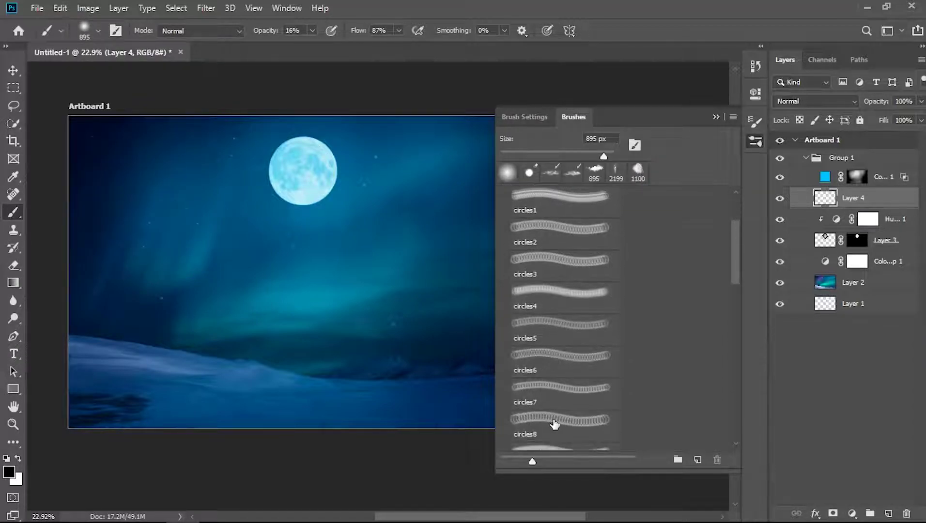
pyautogui.click(547, 424)
pyautogui.click(715, 117)
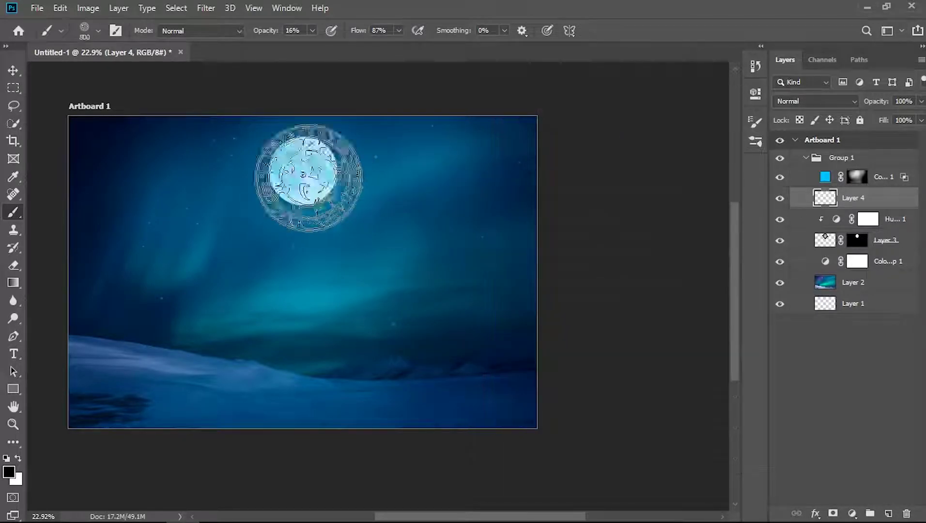
pyautogui.write('00c0ff')
pyautogui.press('Return')
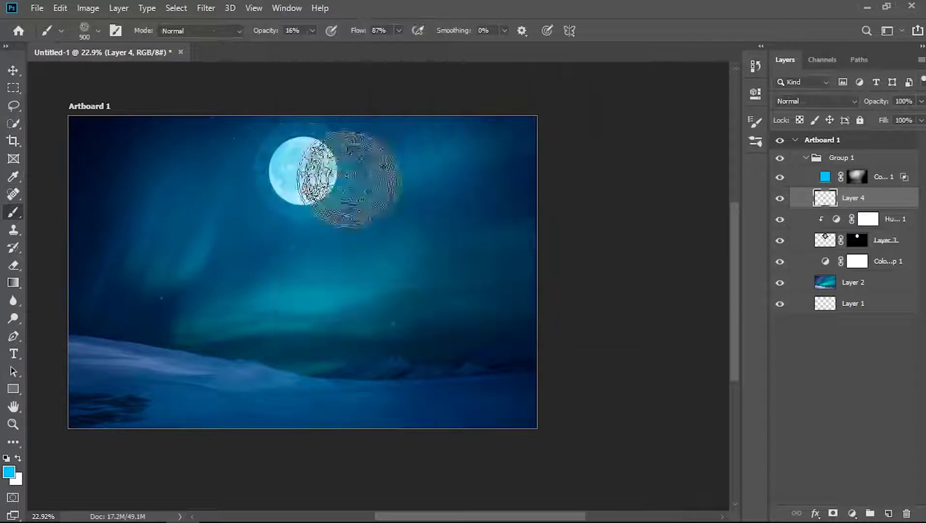
# - Stamp the cyan rune ring around the moon and lower Layer 4 to 60% opacity
pyautogui.moveTo(353, 32); pyautogui.dragTo(363, 32)
pyautogui.click(303, 171)
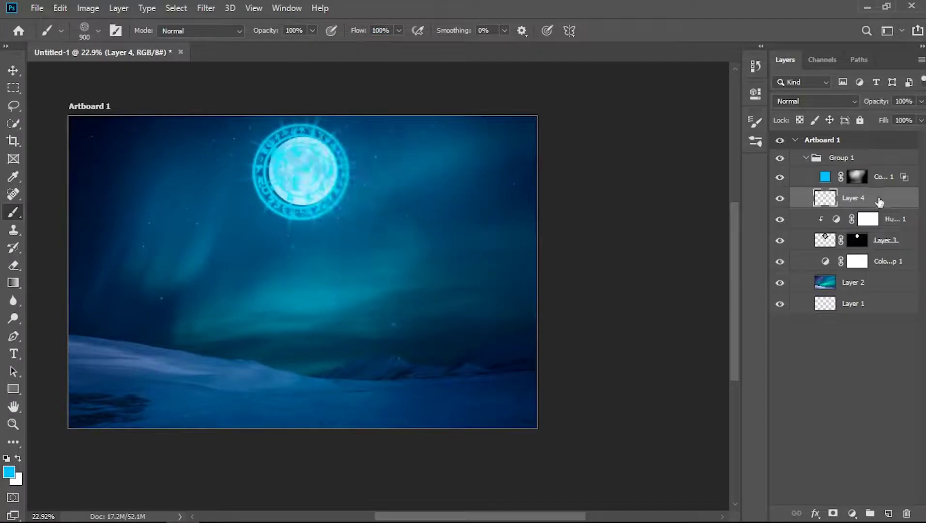
pyautogui.moveTo(876, 101)
pyautogui.mouseDown()
pyautogui.moveTo(864, 107)
pyautogui.moveTo(876, 197)
pyautogui.mouseUp()
pyautogui.hotkey('ctrl', 't')
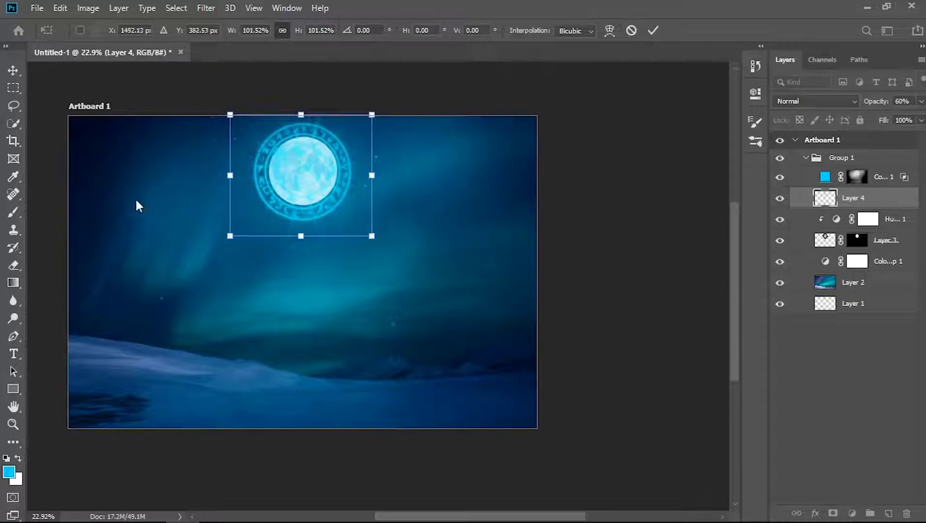
pyautogui.press('Return')
pyautogui.press('b')
pyautogui.press('v')
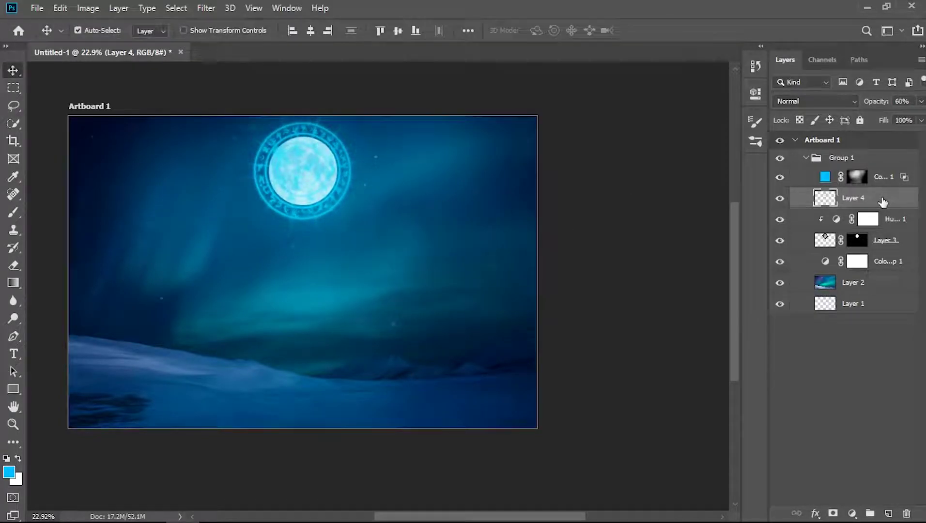
# - Give the ring a cyan Outer Glow, size 24, and move Layer 4 beneath the moon
pyautogui.doubleClick(885, 202)
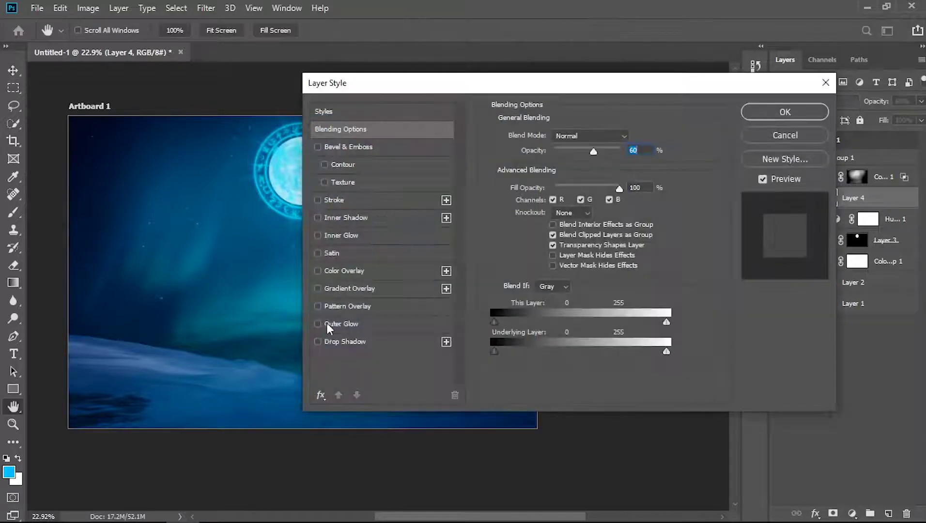
pyautogui.click(321, 325)
pyautogui.moveTo(436, 84); pyautogui.dragTo(530, 83)
pyautogui.click(438, 325)
pyautogui.click(625, 185)
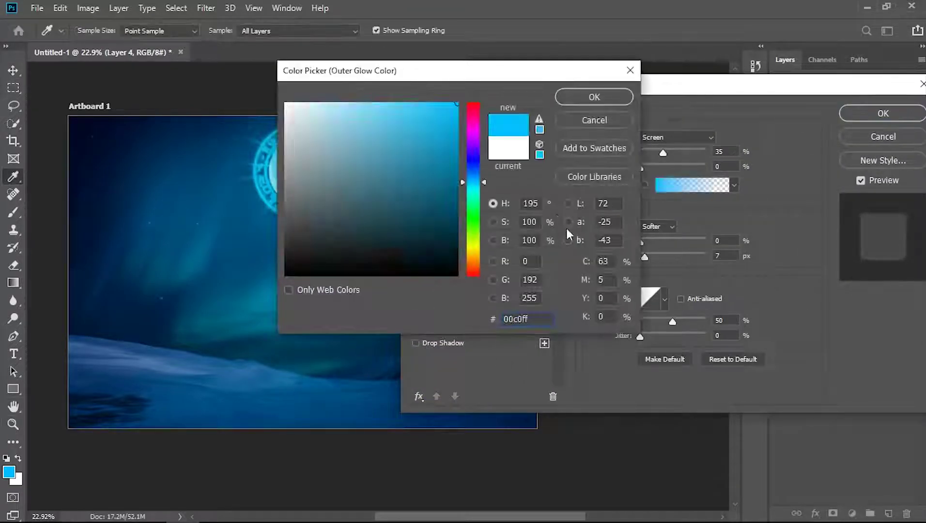
pyautogui.click(601, 97)
pyautogui.moveTo(643, 256); pyautogui.dragTo(646, 257)
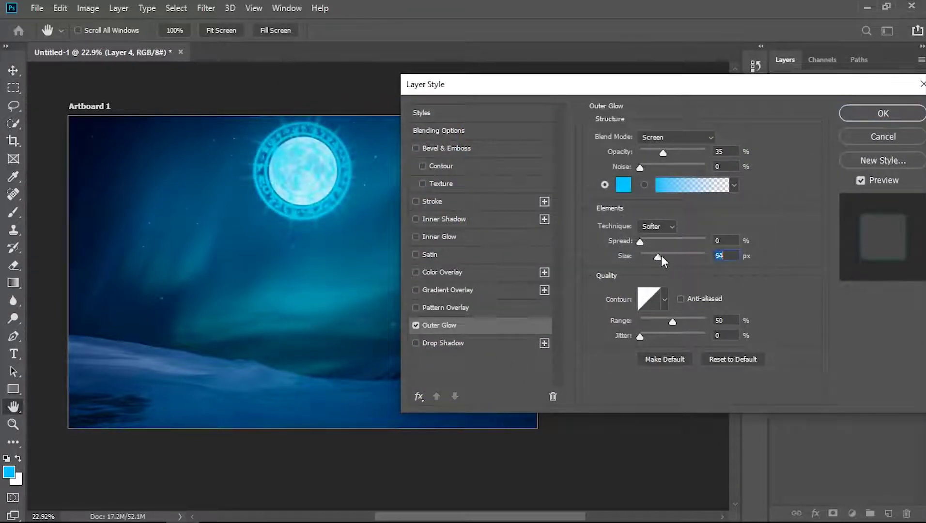
pyautogui.click(869, 116)
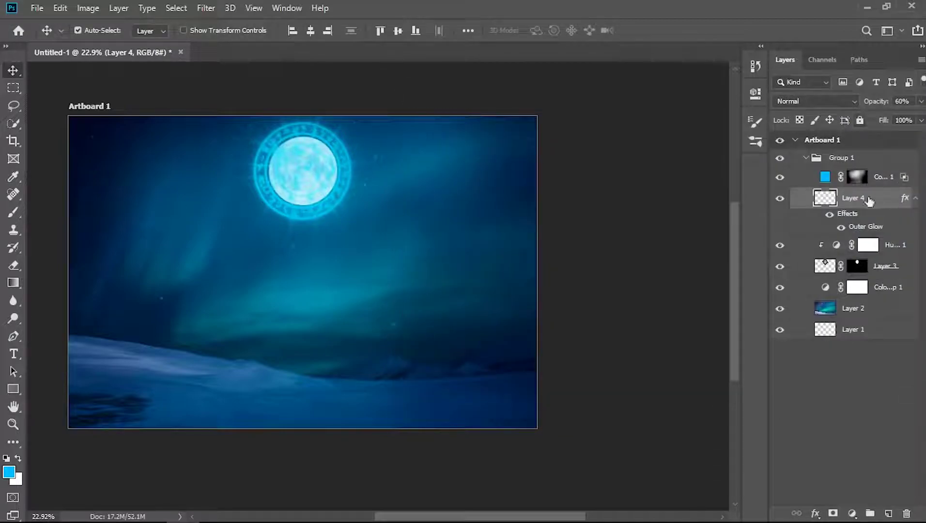
pyautogui.moveTo(869, 201); pyautogui.dragTo(867, 277)
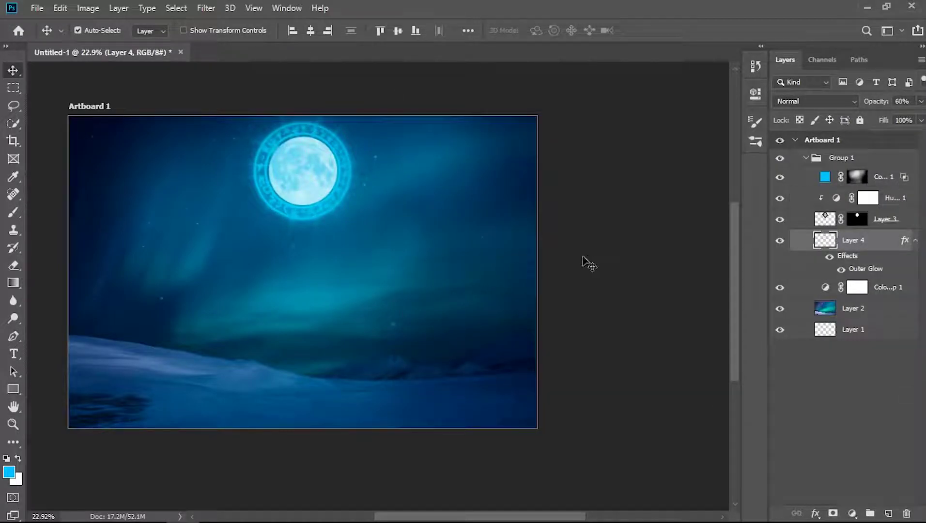
# - Open the dolmen rock photo from disk
pyautogui.click(37, 8)
pyautogui.click(49, 38)
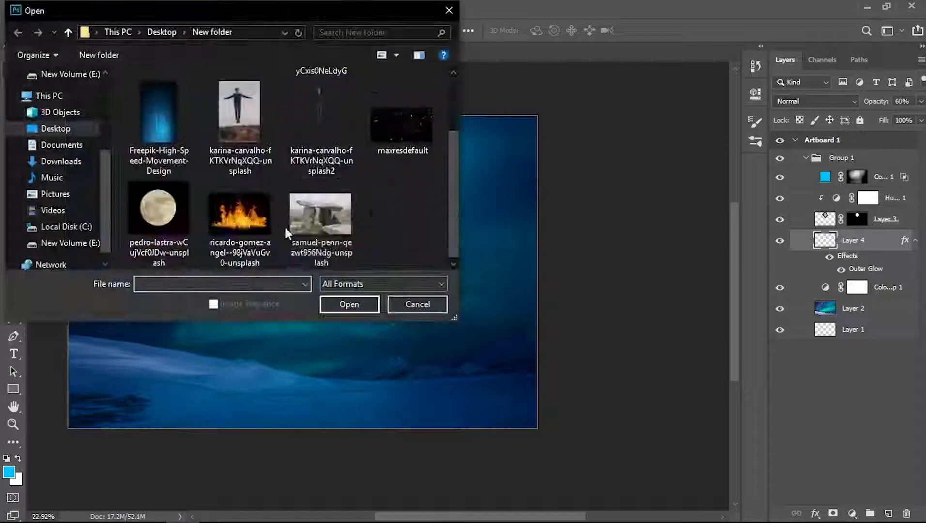
pyautogui.click(319, 223)
pyautogui.click(356, 304)
# - Trace the capstone's top edge with Pen tool path points
pyautogui.press('p')
pyautogui.scroll(3, 257, 164)
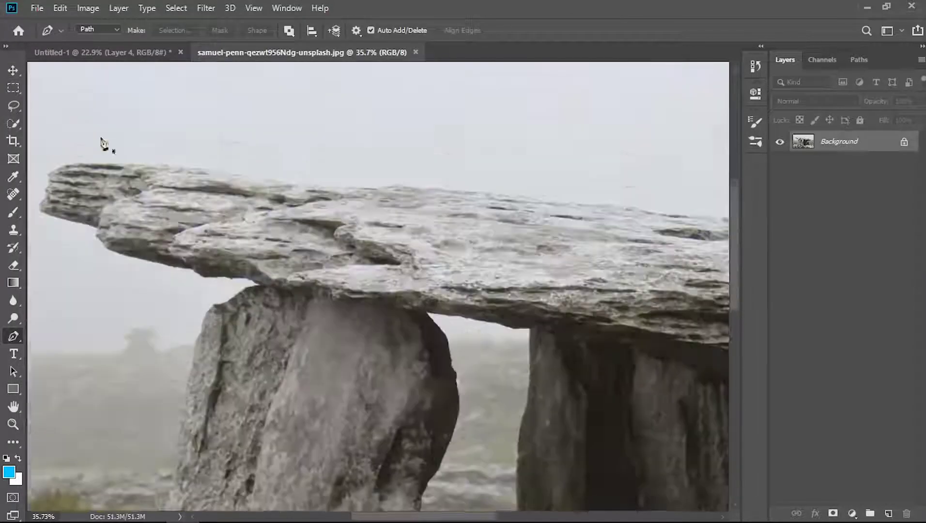
pyautogui.click(67, 197)
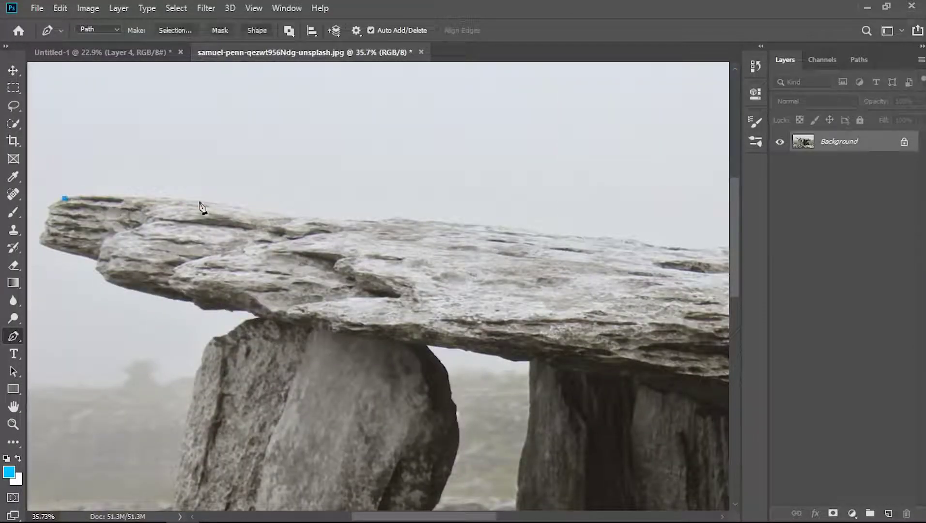
pyautogui.moveTo(202, 202)
pyautogui.mouseDown()
pyautogui.moveTo(231, 213)
pyautogui.moveTo(198, 201)
pyautogui.mouseUp()
pyautogui.hotkey('ctrl', 'z')
pyautogui.moveTo(287, 215); pyautogui.dragTo(299, 218)
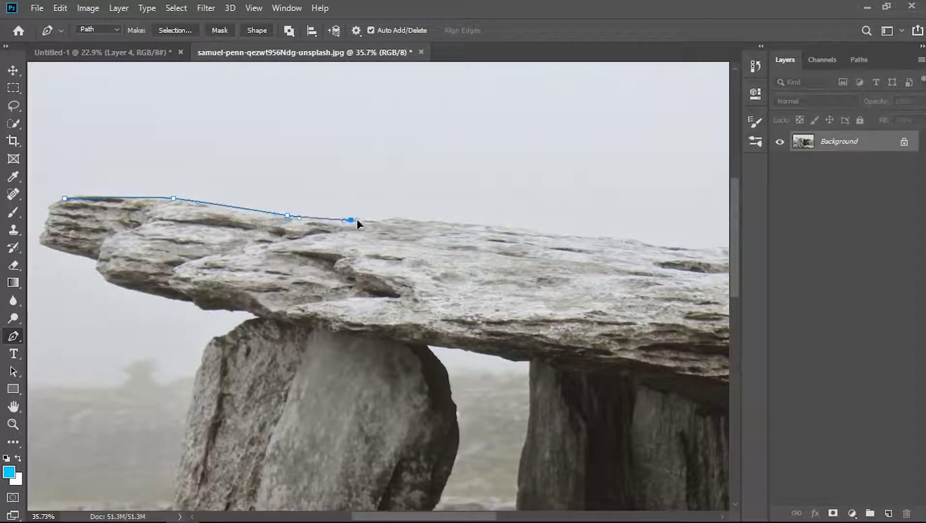
pyautogui.moveTo(543, 234); pyautogui.dragTo(556, 234)
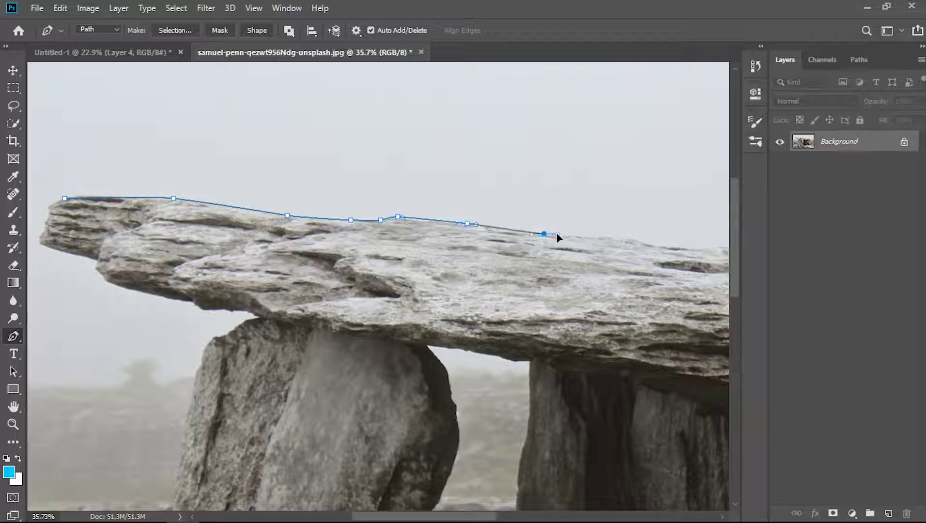
pyautogui.moveTo(456, 517); pyautogui.dragTo(486, 518)
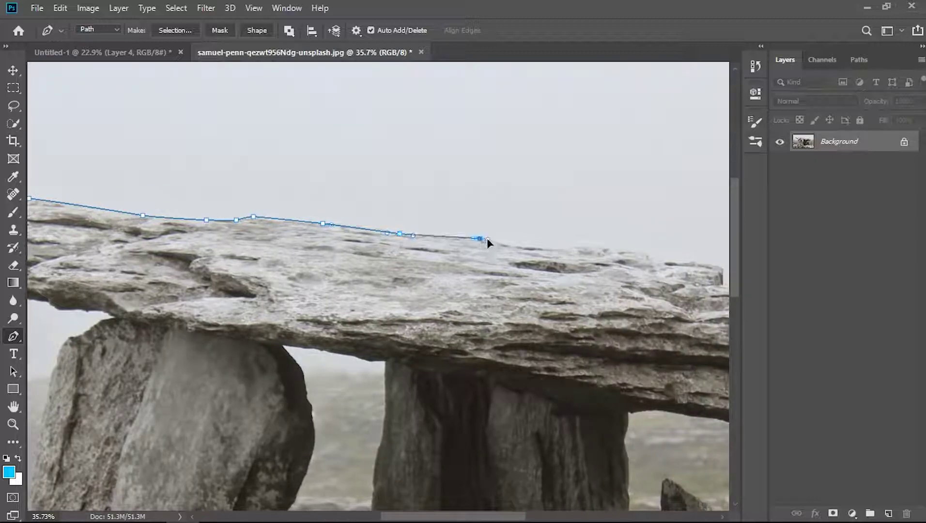
pyautogui.moveTo(585, 246); pyautogui.dragTo(592, 250)
pyautogui.hscroll(5, 446, 490)
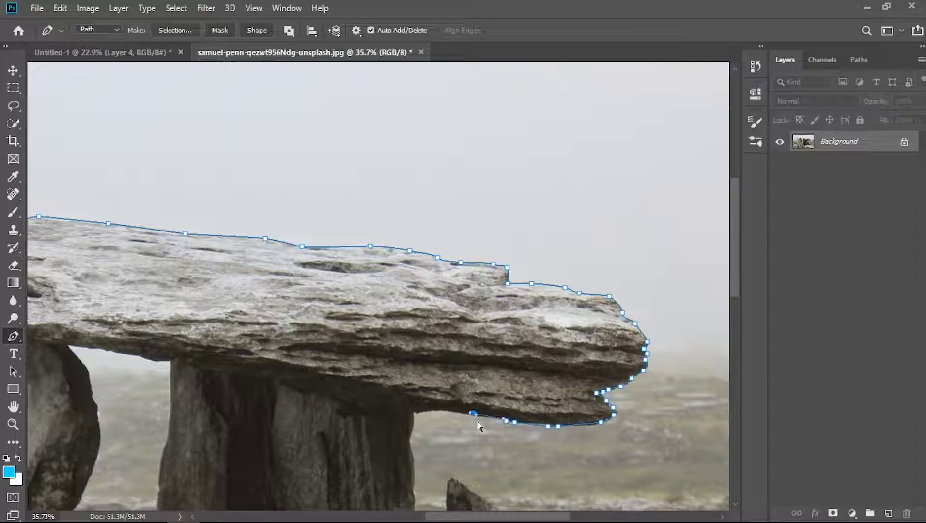
pyautogui.moveTo(418, 423); pyautogui.dragTo(414, 257)
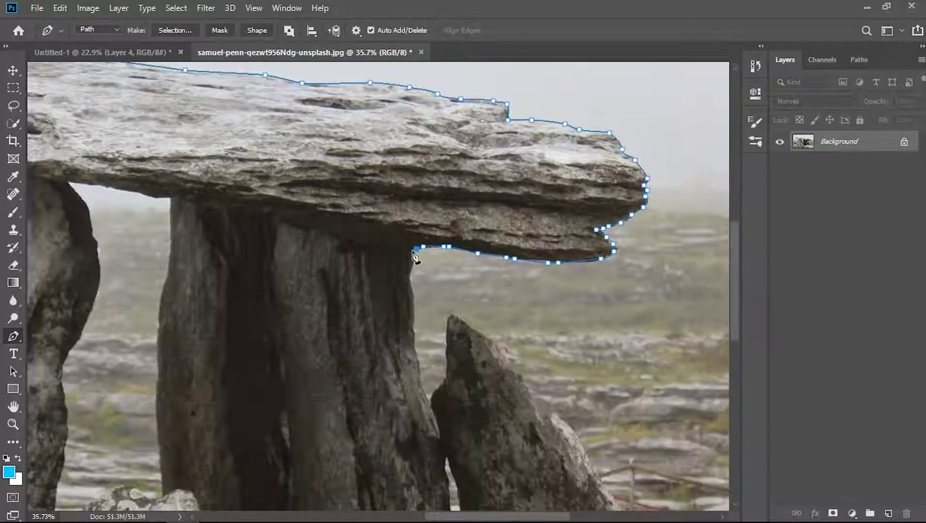
# - Continue the path along the slab's underside and the base of the stones
pyautogui.moveTo(422, 389); pyautogui.dragTo(434, 421)
pyautogui.moveTo(446, 448); pyautogui.dragTo(446, 361)
pyautogui.click(445, 398)
pyautogui.click(431, 423)
pyautogui.click(355, 435)
pyautogui.click(300, 435)
pyautogui.click(235, 428)
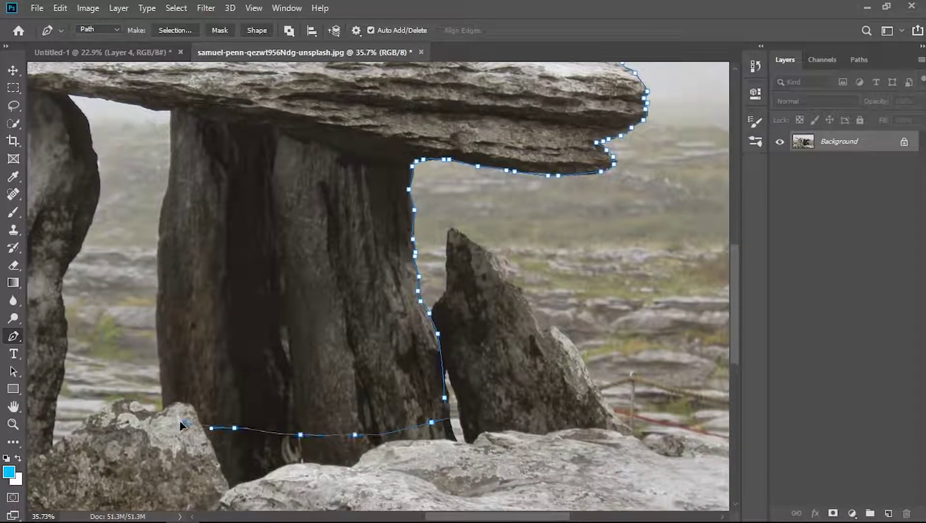
pyautogui.moveTo(172, 415); pyautogui.dragTo(180, 414)
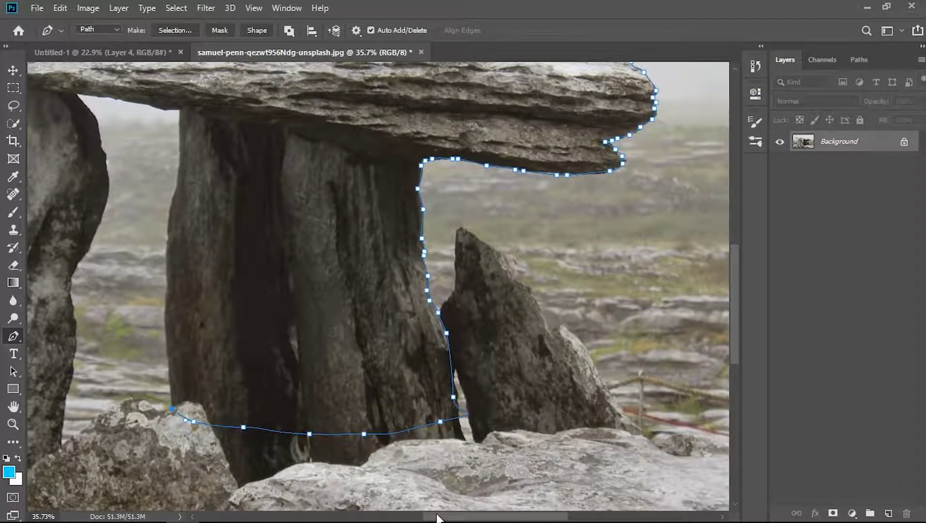
pyautogui.moveTo(437, 517); pyautogui.dragTo(396, 517)
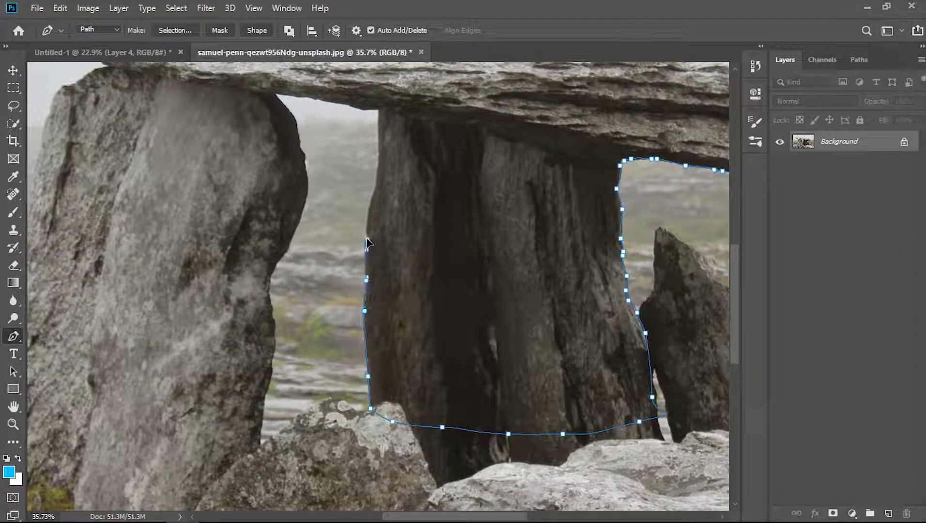
# - Extend the outline up the stone's edge and down the left stone's edge
pyautogui.click(377, 174)
pyautogui.scroll(3, 381, 179)
pyautogui.click(378, 199)
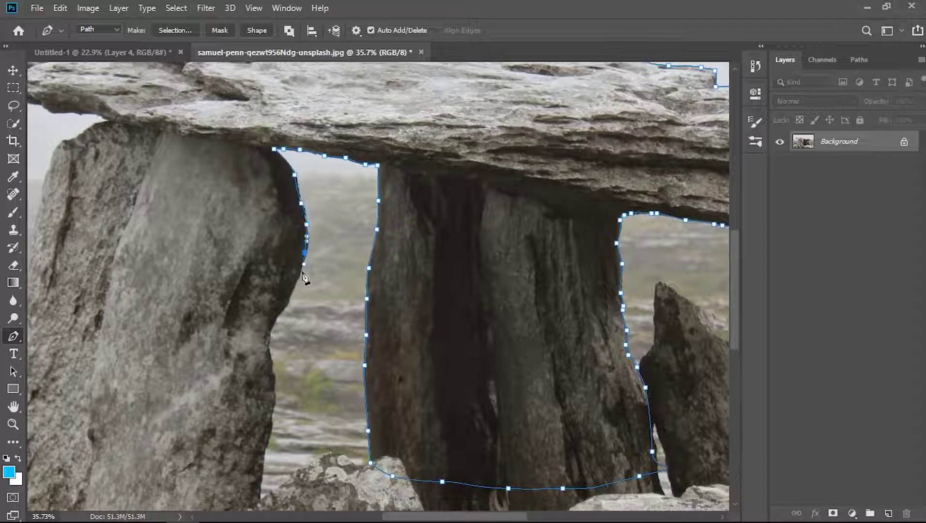
pyautogui.click(278, 318)
pyautogui.click(271, 333)
pyautogui.scroll(-1, 269, 334)
pyautogui.click(270, 330)
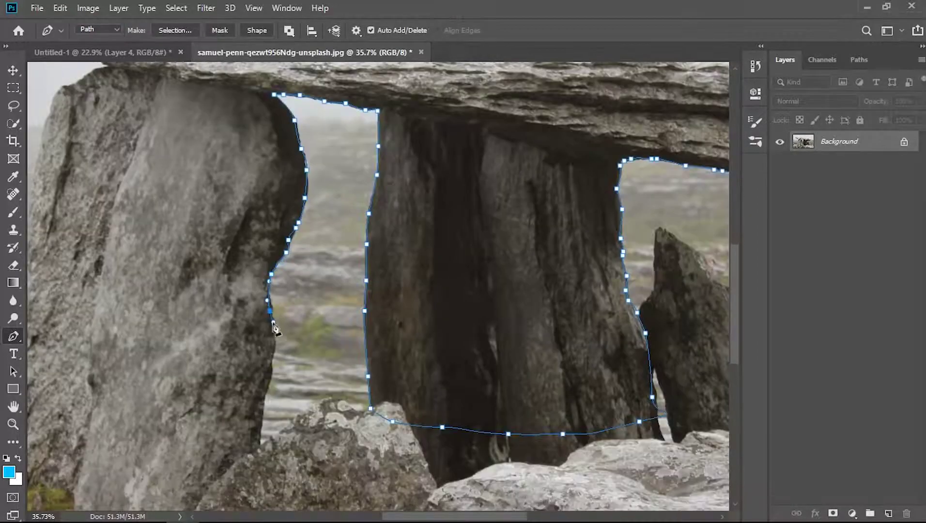
pyautogui.scroll(-1, 271, 339)
pyautogui.click(269, 359)
pyautogui.scroll(-1, 263, 368)
pyautogui.click(255, 401)
# - Outline the left stone's bottom and outer edge up to its upper-left corner
pyautogui.moveTo(436, 511); pyautogui.dragTo(382, 511)
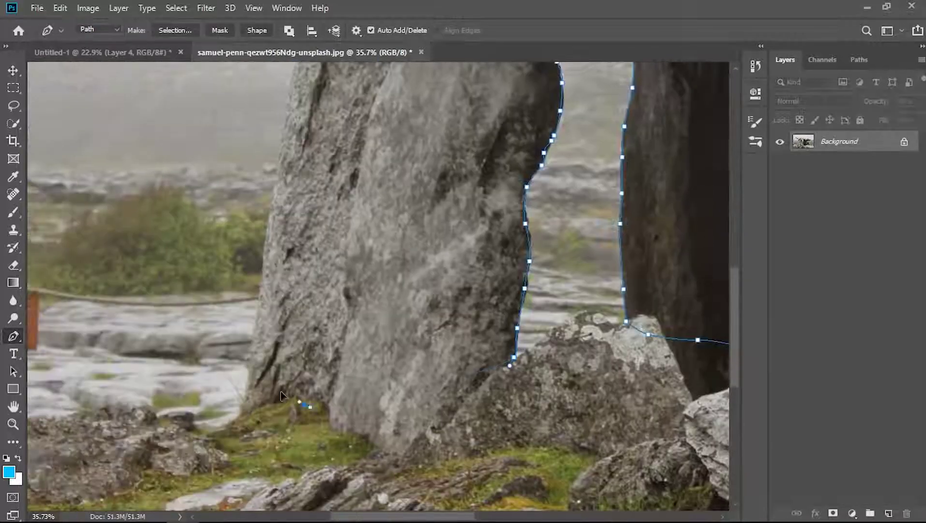
pyautogui.click(248, 372)
pyautogui.scroll(1, 249, 373)
pyautogui.click(256, 345)
pyautogui.scroll(1, 255, 345)
pyautogui.click(261, 322)
pyautogui.click(271, 295)
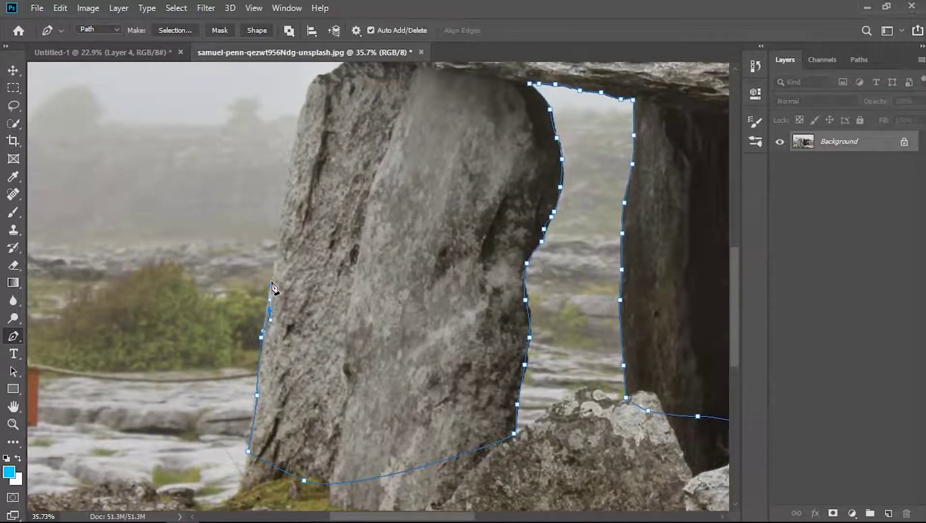
pyautogui.scroll(1, 271, 291)
pyautogui.click(281, 272)
pyautogui.scroll(1, 283, 264)
pyautogui.click(294, 232)
pyautogui.scroll(1, 300, 227)
pyautogui.click(306, 213)
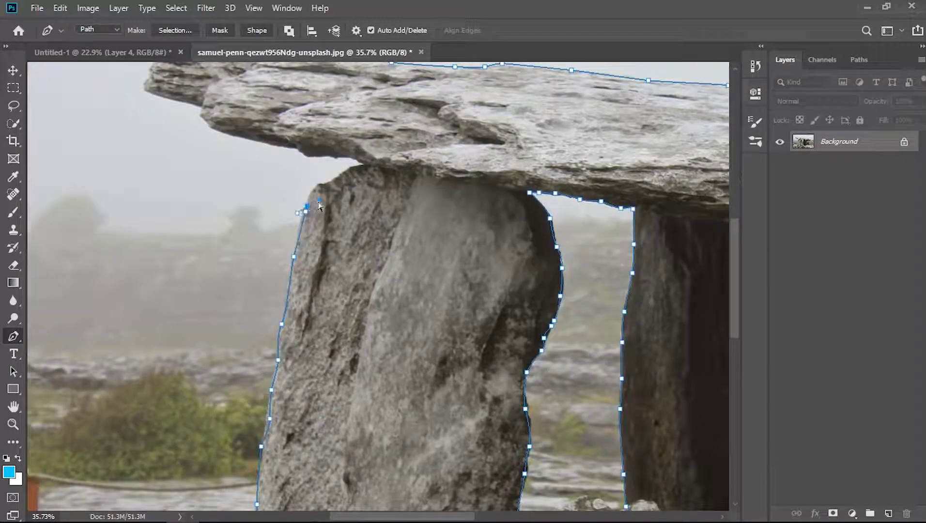
pyautogui.scroll(1, 310, 214)
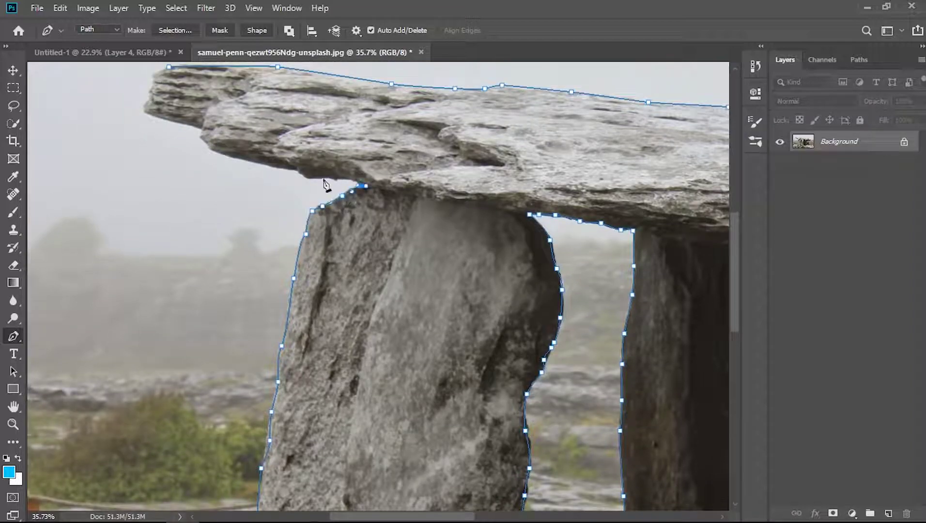
# - Close the path along the capstone's underside and convert it into a selection
pyautogui.click(296, 168)
pyautogui.scroll(1, 261, 188)
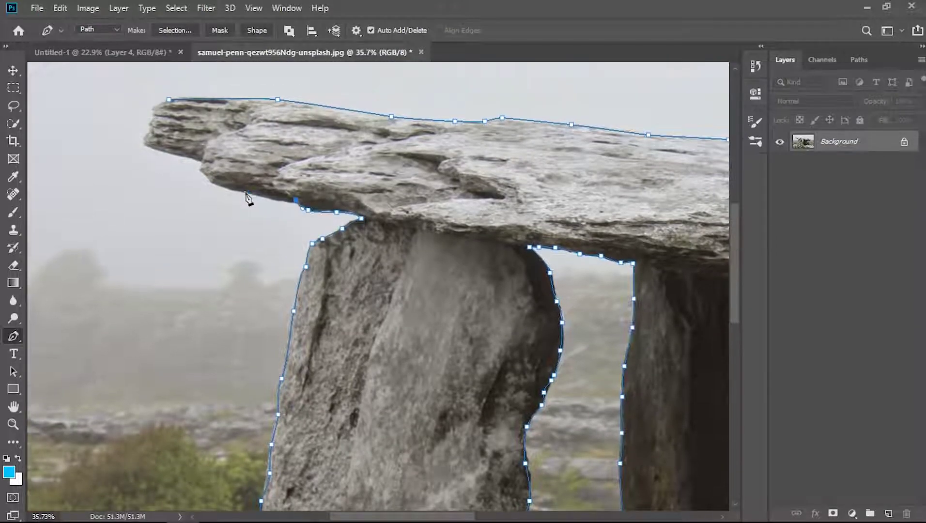
pyautogui.scroll(1, 205, 178)
pyautogui.click(199, 183)
pyautogui.scroll(1, 193, 179)
pyautogui.click(142, 180)
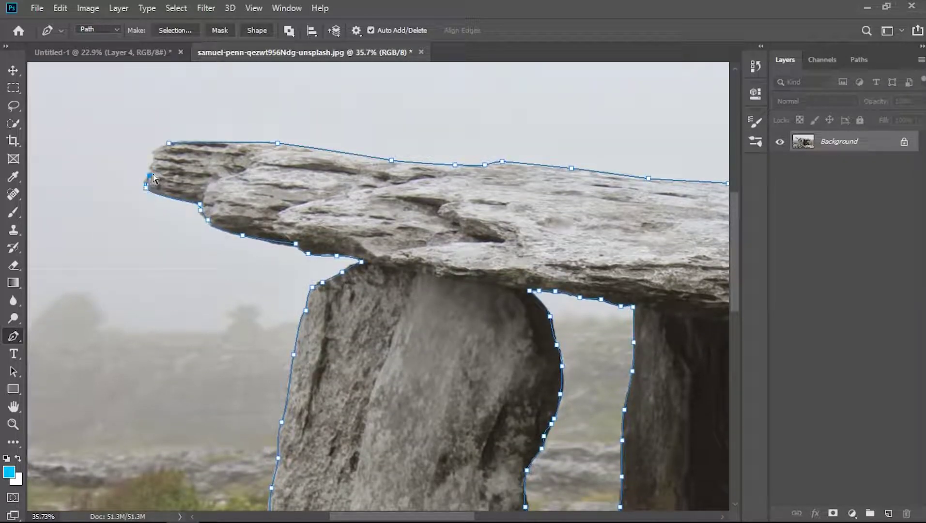
pyautogui.rightClick(495, 213)
pyautogui.click(538, 263)
pyautogui.click(548, 102)
# - Mask the dolmen and move it into Untitled-1 above Group 1
pyautogui.scroll(-5, 543, 145)
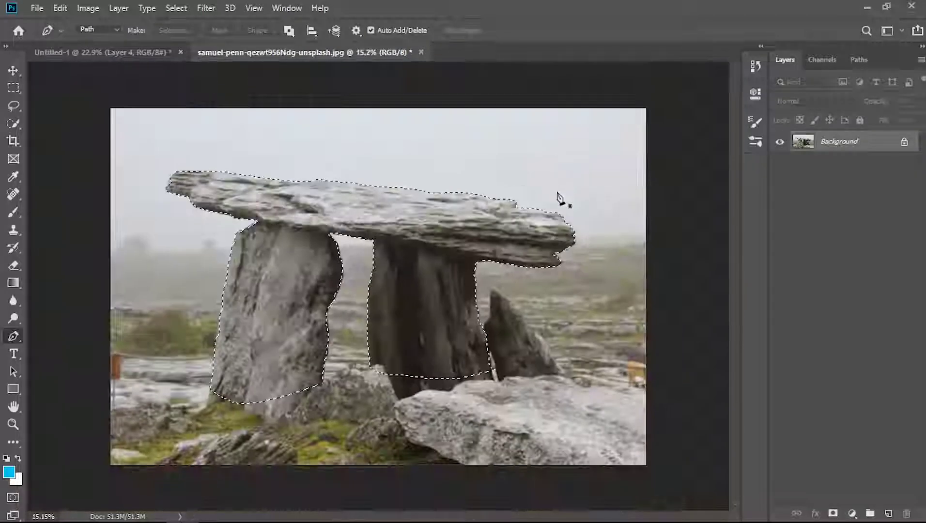
pyautogui.click(832, 512)
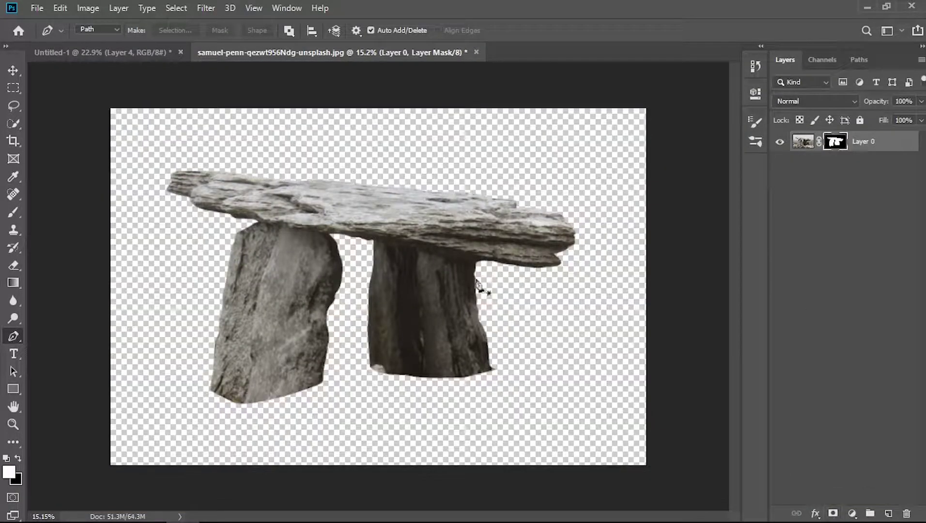
pyautogui.scroll(4, 177, 203)
pyautogui.scroll(-3, 533, 323)
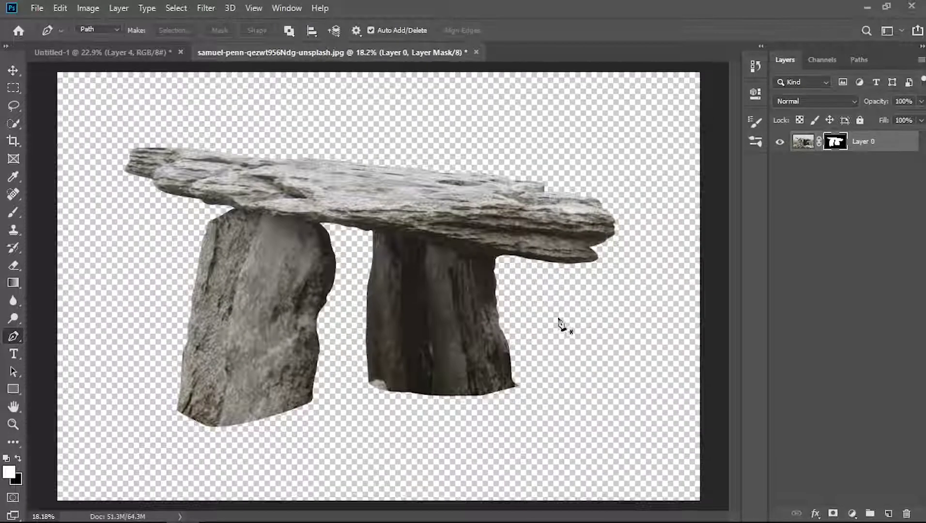
pyautogui.press('v')
pyautogui.moveTo(559, 321); pyautogui.dragTo(402, 350)
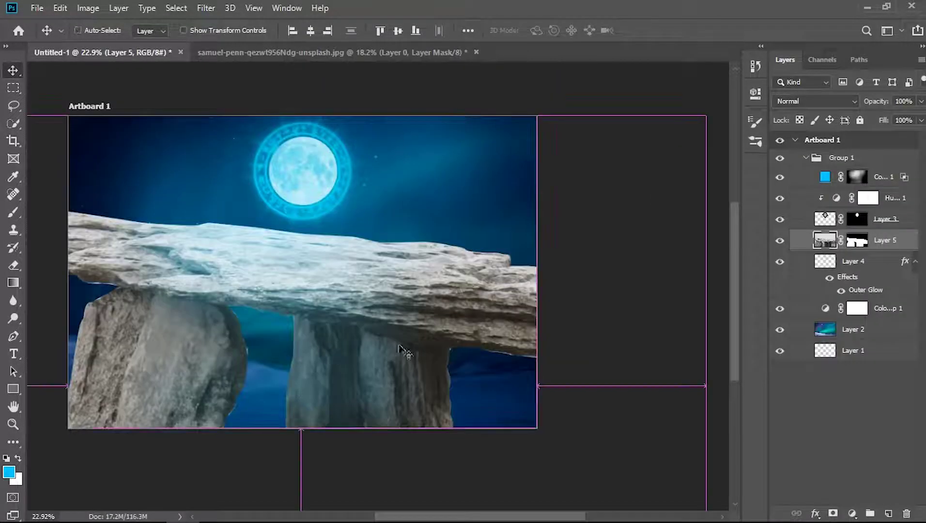
pyautogui.moveTo(852, 242)
pyautogui.mouseDown()
pyautogui.moveTo(846, 162)
pyautogui.moveTo(867, 149)
pyautogui.mouseUp()
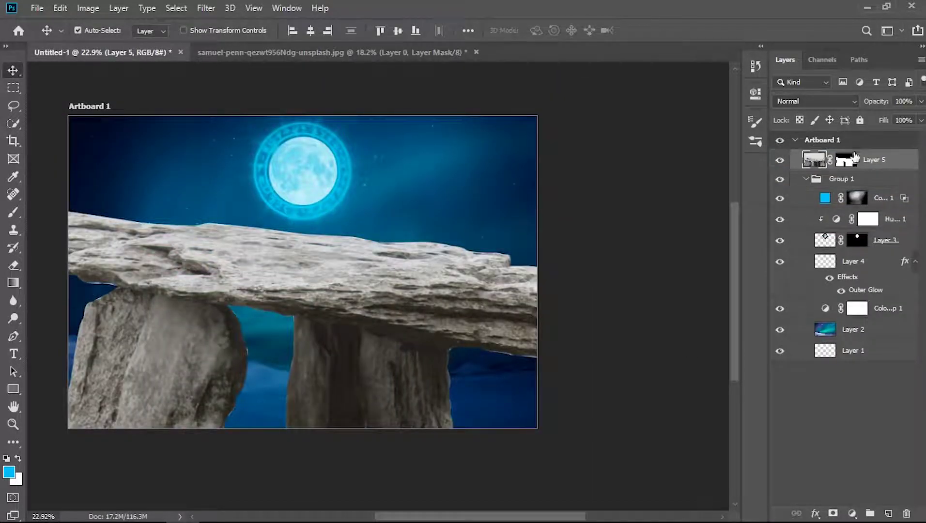
pyautogui.click(806, 179)
pyautogui.scroll(1, 537, 238)
# - Scale the dolmen down to about 48.6% and place it at the scene's bottom
pyautogui.hotkey('ctrl', 't')
pyautogui.moveTo(299, 135); pyautogui.dragTo(304, 250)
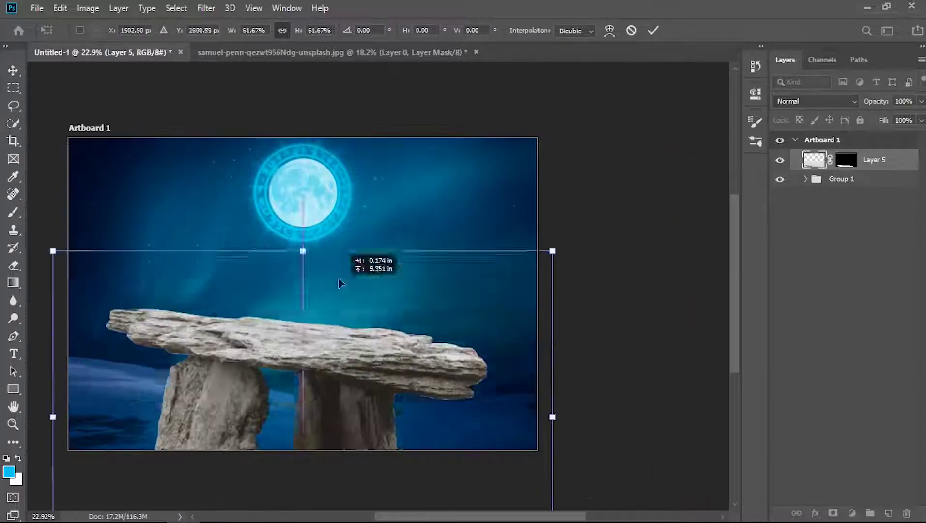
pyautogui.moveTo(54, 233); pyautogui.dragTo(89, 306)
pyautogui.moveTo(286, 363); pyautogui.dragTo(247, 397)
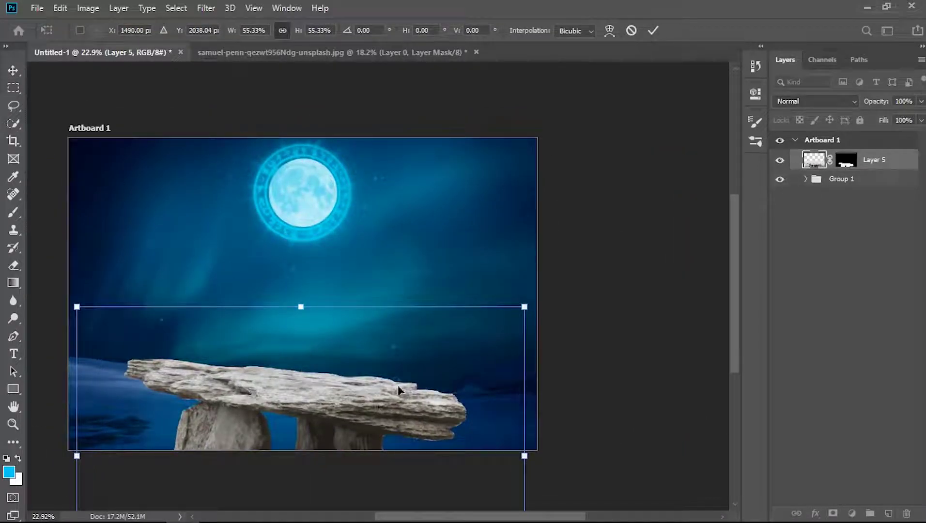
pyautogui.moveTo(398, 386); pyautogui.dragTo(364, 404)
pyautogui.moveTo(76, 300); pyautogui.dragTo(106, 323)
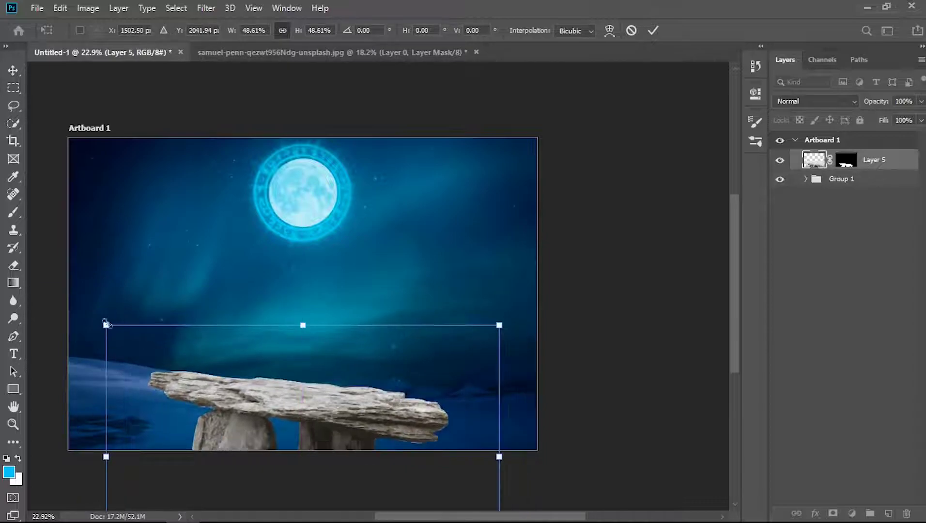
pyautogui.moveTo(262, 358); pyautogui.dragTo(279, 362)
pyautogui.press('Return')
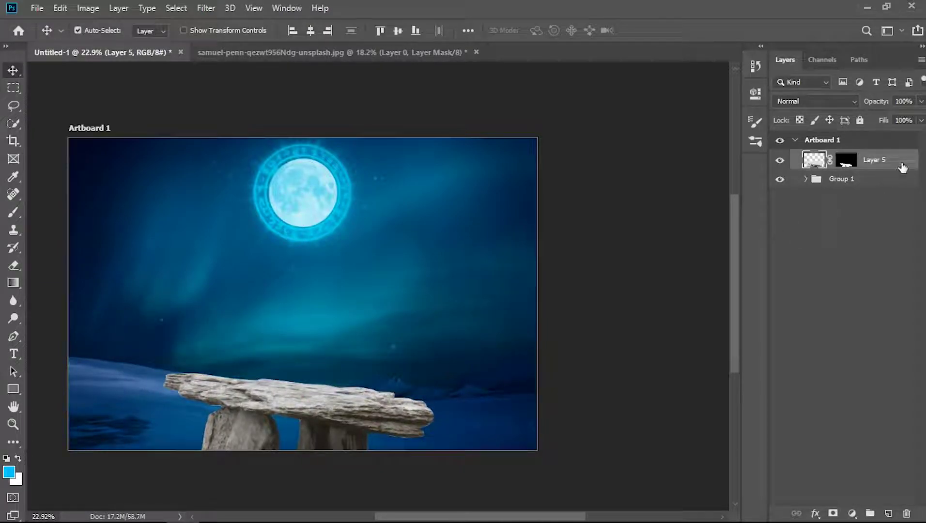
# - Add a Color Lookup adjustment using Moonlight.3DL, clipped to the dolmen layer
pyautogui.rightClick(903, 167)
pyautogui.press('Escape')
pyautogui.click(852, 514)
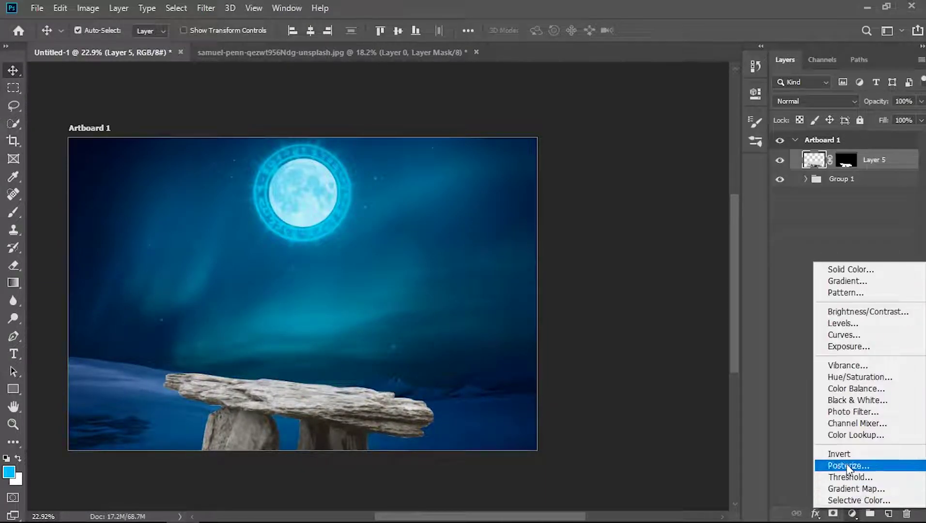
pyautogui.click(856, 434)
pyautogui.click(649, 135)
pyautogui.click(596, 440)
pyautogui.click(637, 320)
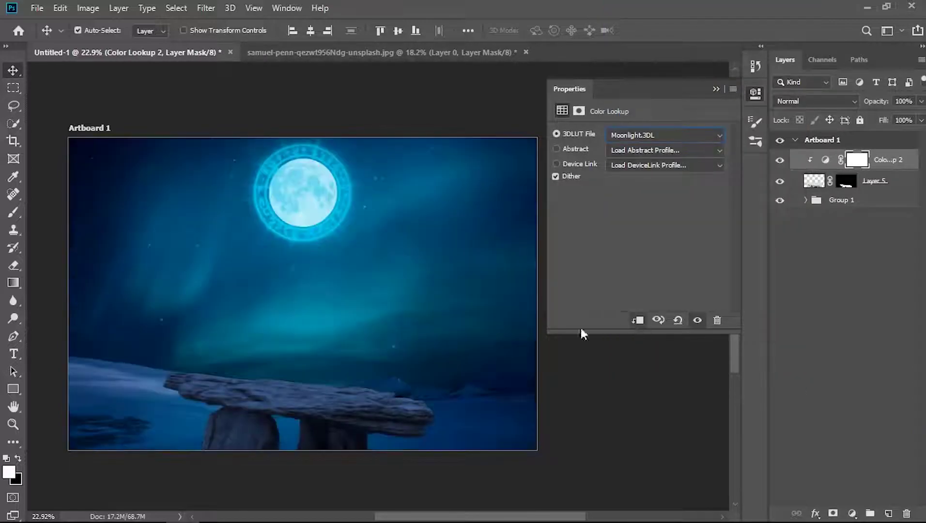
pyautogui.click(715, 89)
# - Add a Curves adjustment that darkens the dolmen by lowering the highlights
pyautogui.rightClick(896, 181)
pyautogui.press('Escape')
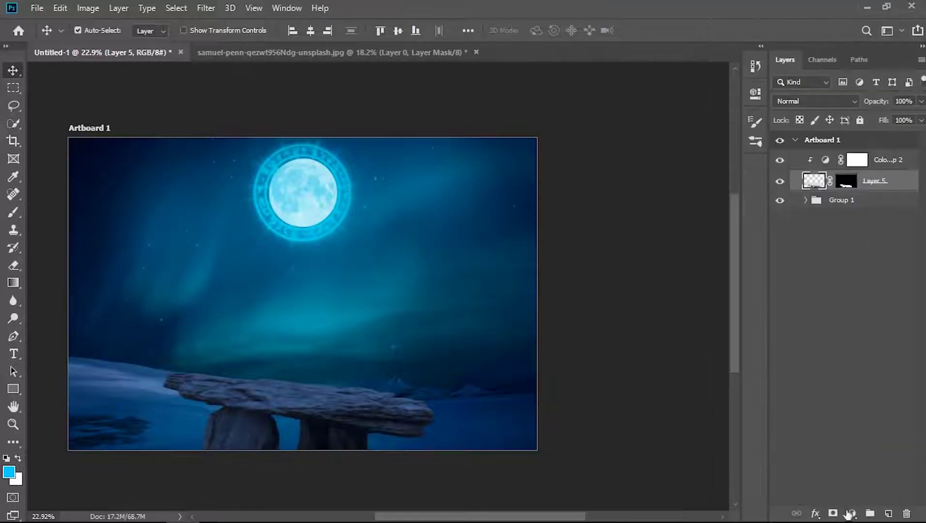
pyautogui.click(852, 513)
pyautogui.click(843, 337)
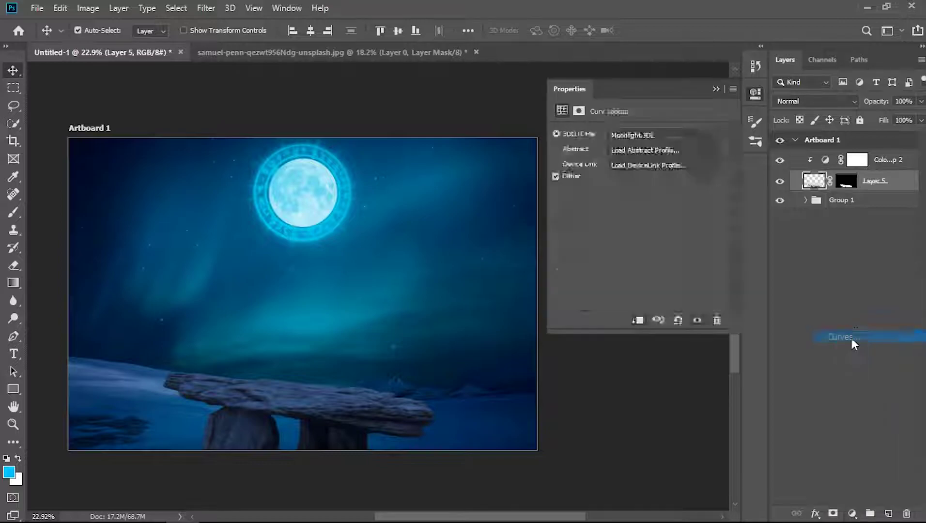
pyautogui.moveTo(718, 168)
pyautogui.mouseDown()
pyautogui.moveTo(724, 252)
pyautogui.moveTo(720, 226)
pyautogui.mouseUp()
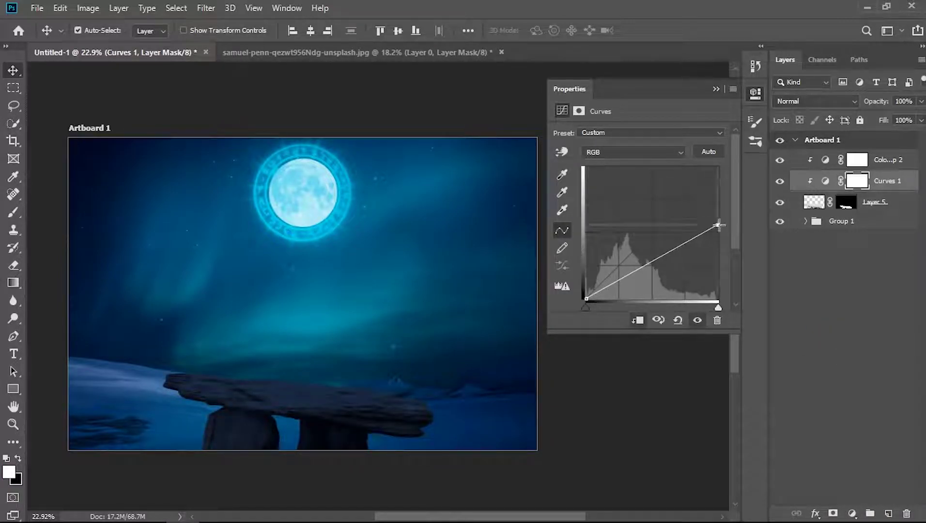
pyautogui.click(715, 89)
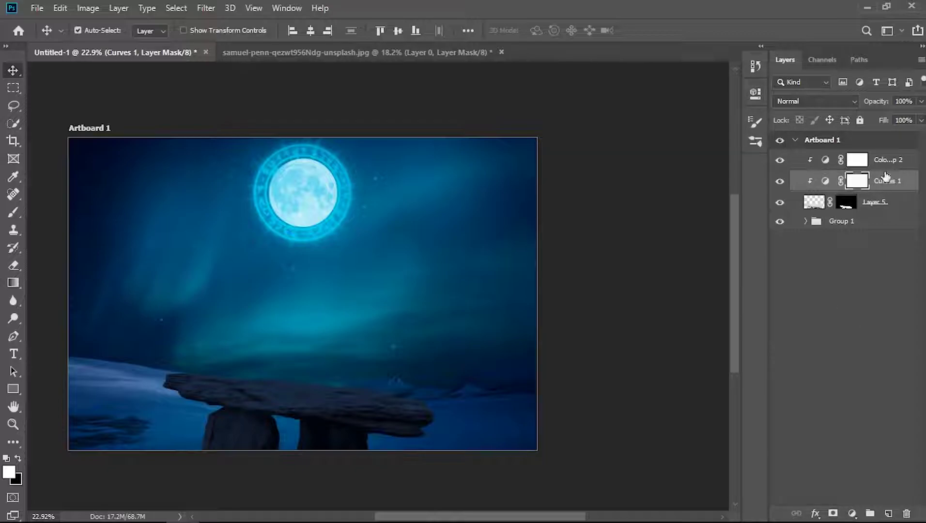
# - Paint black with a 700 px soft round brush on the Curves mask over the capstone's top
pyautogui.press('b')
pyautogui.press('x')
pyautogui.click(92, 33)
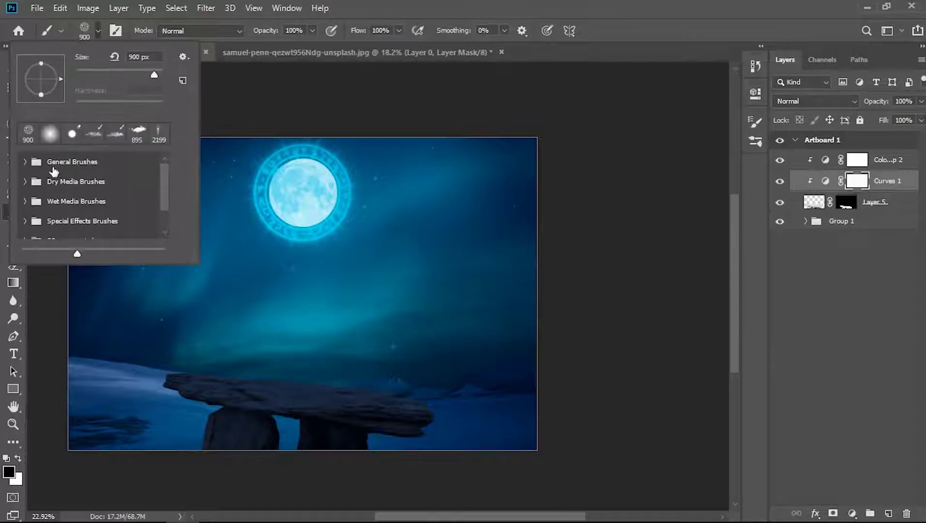
pyautogui.click(31, 163)
pyautogui.click(103, 182)
pyautogui.click(250, 337)
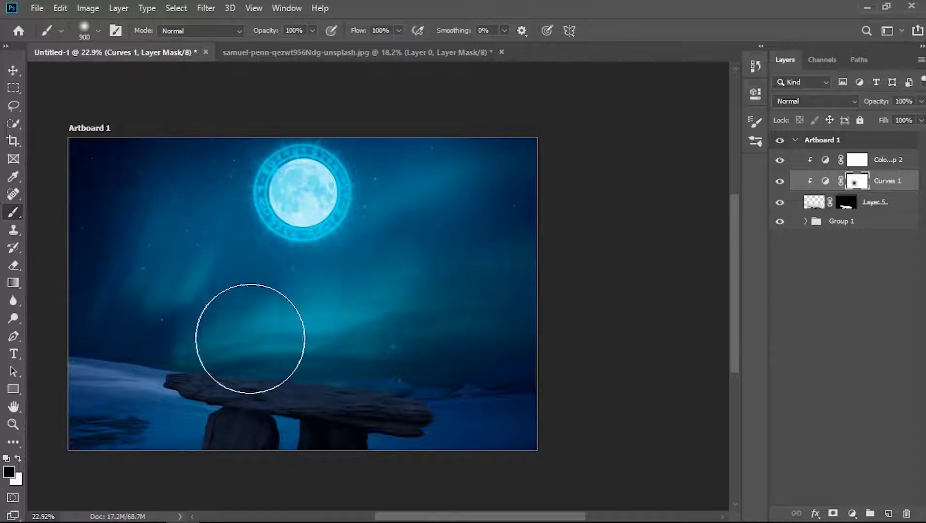
pyautogui.scroll(2, 272, 342)
pyautogui.press('[')
pyautogui.press('[')
pyautogui.press('[')
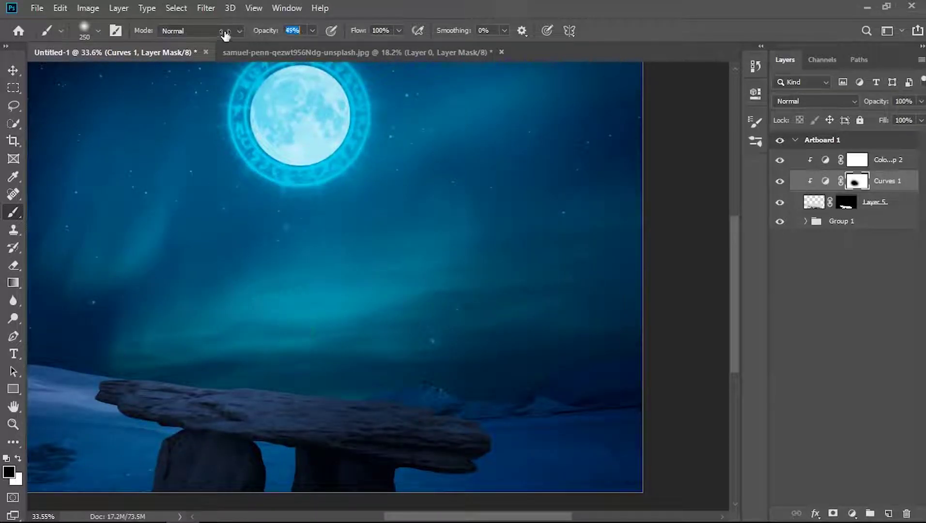
pyautogui.press(']')
pyautogui.moveTo(372, 372); pyautogui.dragTo(149, 351)
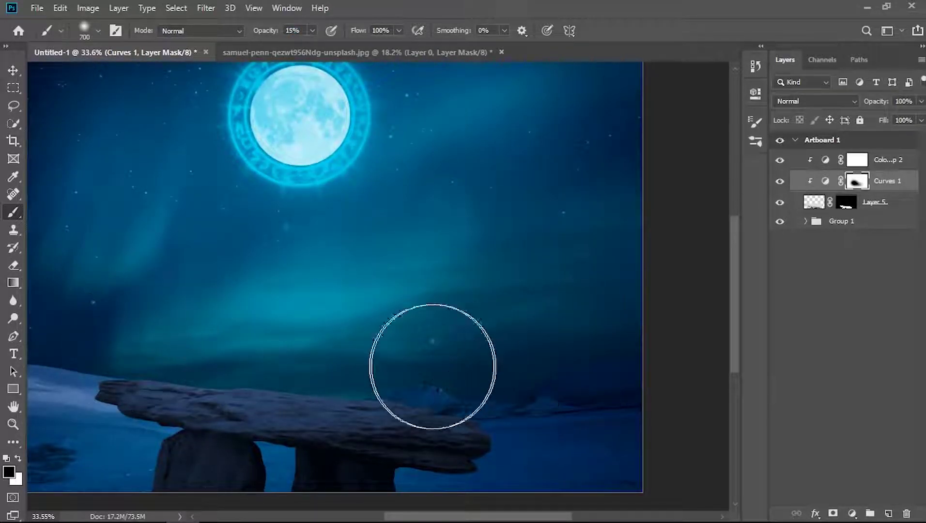
pyautogui.scroll(-2, 257, 337)
# - Add a Solid Color fill layer above Color Lookup 2
pyautogui.click(890, 167)
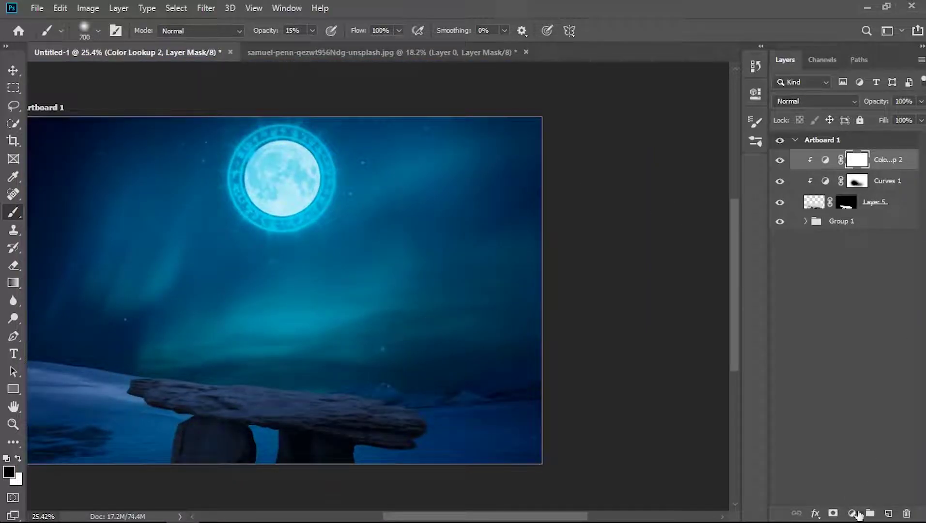
pyautogui.click(852, 514)
pyautogui.click(837, 271)
pyautogui.write('00c0ff')
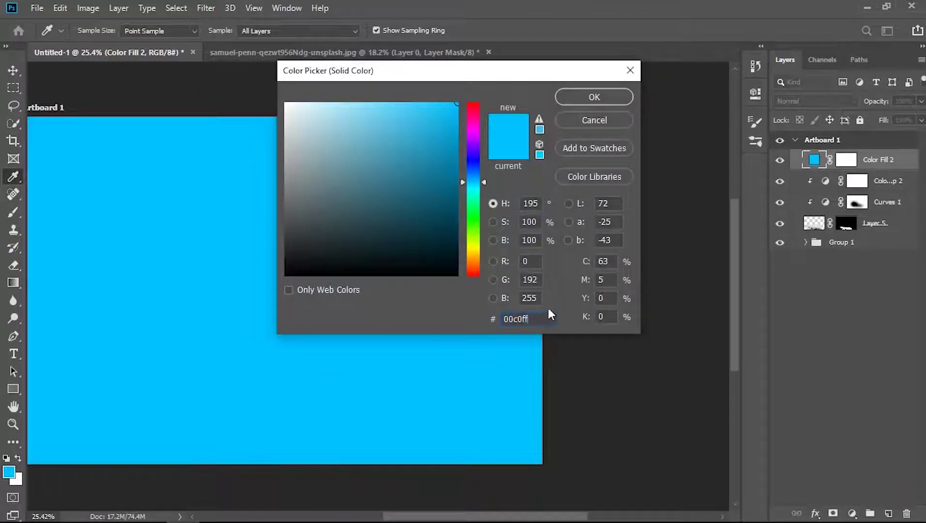
# - Confirm the blue fill and adjust its Blend If Underlying Layer slider
pyautogui.press('Return')
pyautogui.rightClick(903, 162)
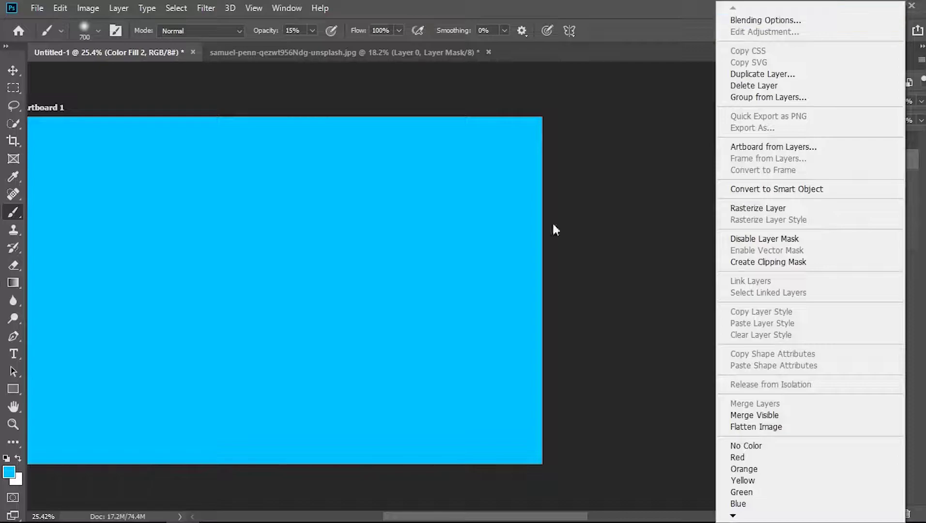
pyautogui.click(756, 19)
pyautogui.moveTo(583, 352); pyautogui.dragTo(662, 353)
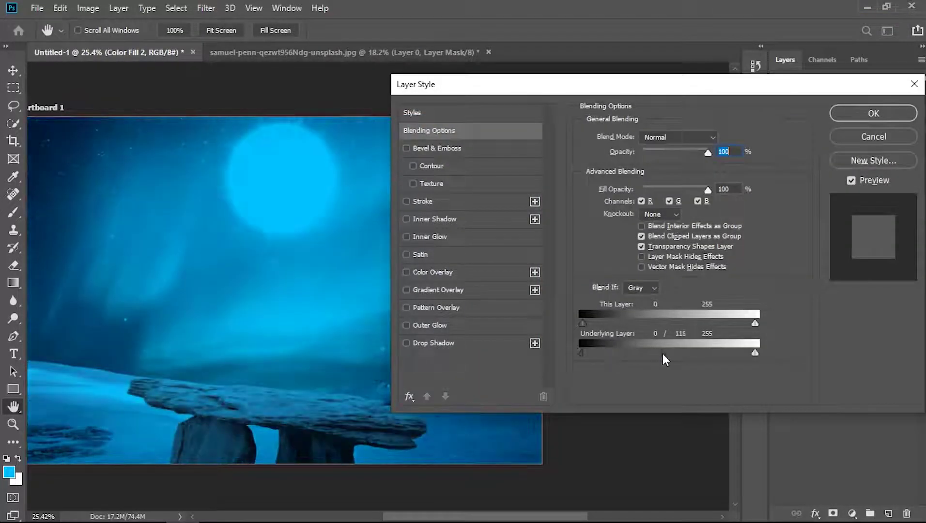
pyautogui.click(873, 113)
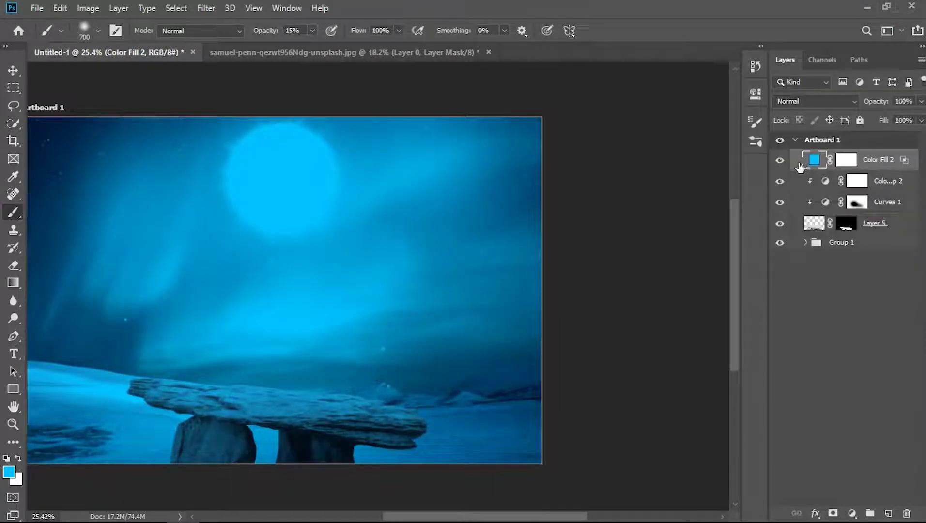
# - Set the fill layer to Screen and fill its mask with black
pyautogui.rightClick(880, 167)
pyautogui.click(813, 100)
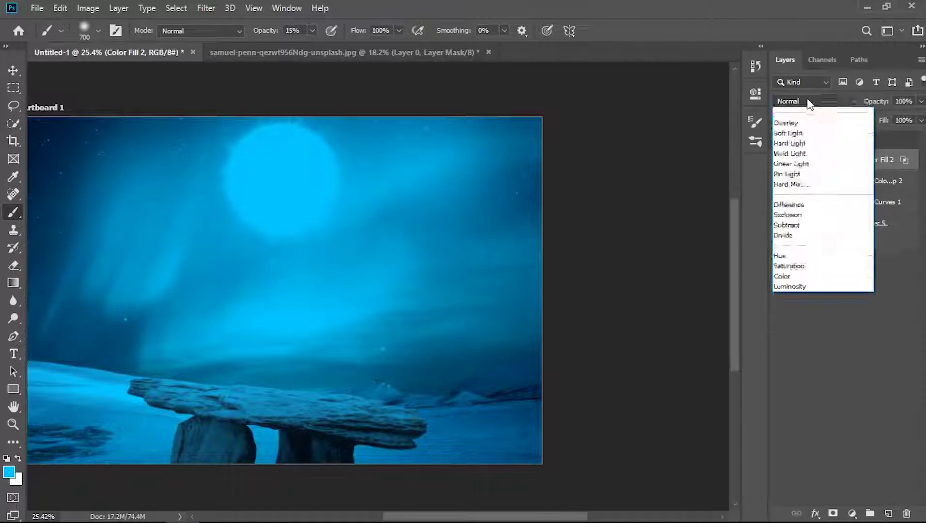
pyautogui.click(804, 211)
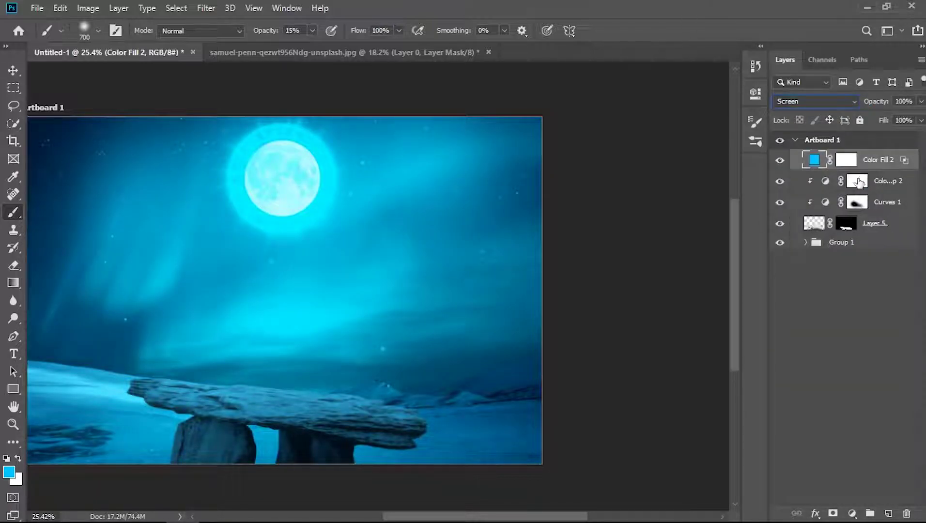
pyautogui.click(848, 161)
pyautogui.press('d')
pyautogui.hotkey('alt', 'BackSpace')
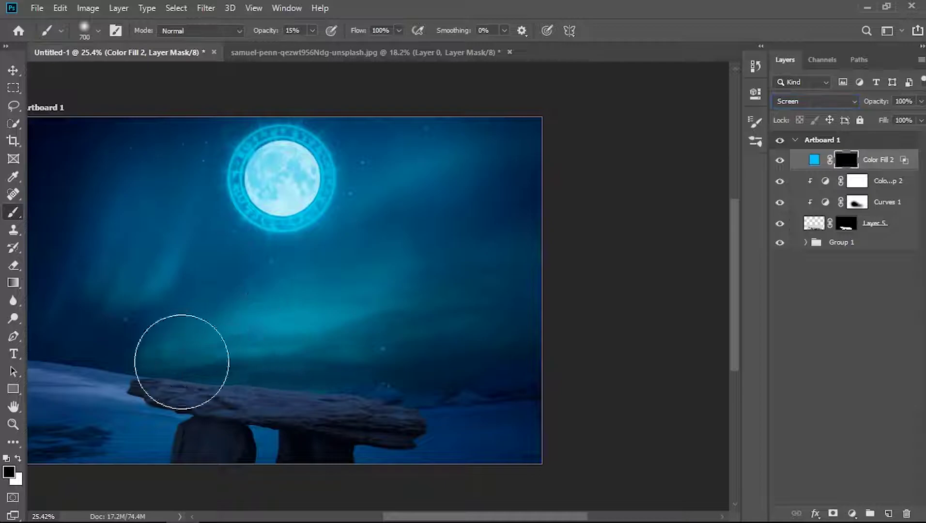
# - Clip the fill to the dolmen and paint white on the mask over the rock's top
pyautogui.scroll(2, 238, 358)
pyautogui.press('x')
pyautogui.keyDown('alt'); pyautogui.click(859, 170); pyautogui.keyUp('alt')
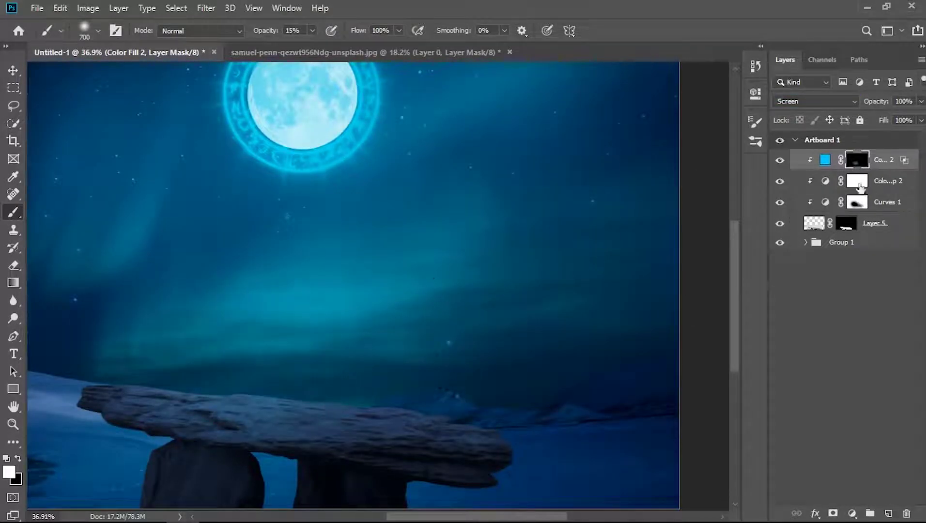
pyautogui.moveTo(222, 380); pyautogui.dragTo(259, 362)
pyautogui.press('[')
pyautogui.press('[')
pyautogui.press('[')
pyautogui.moveTo(336, 402)
pyautogui.mouseDown()
pyautogui.moveTo(392, 386)
pyautogui.moveTo(128, 383)
pyautogui.moveTo(335, 392)
pyautogui.moveTo(268, 403)
pyautogui.moveTo(314, 411)
pyautogui.mouseUp()
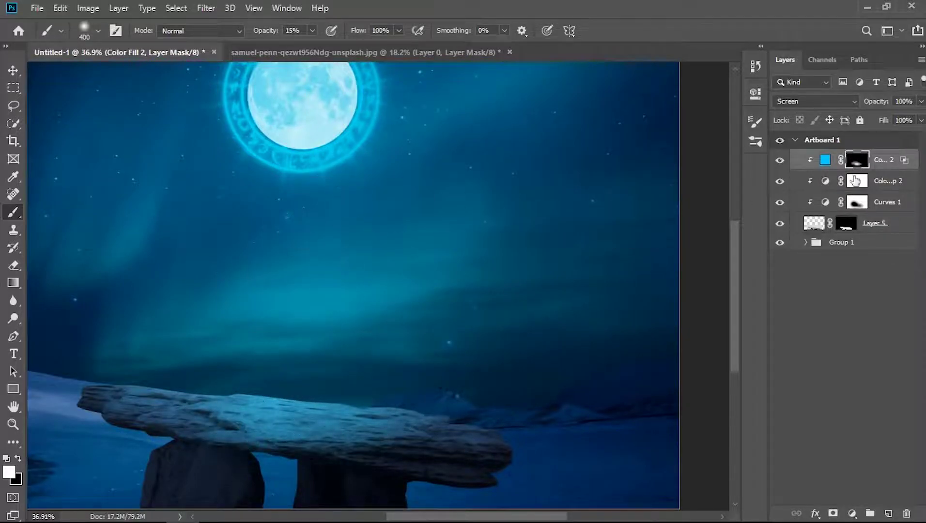
# - Stamp the magic-circle rune brush at 100% opacity on a new layer over the rock
pyautogui.click(888, 513)
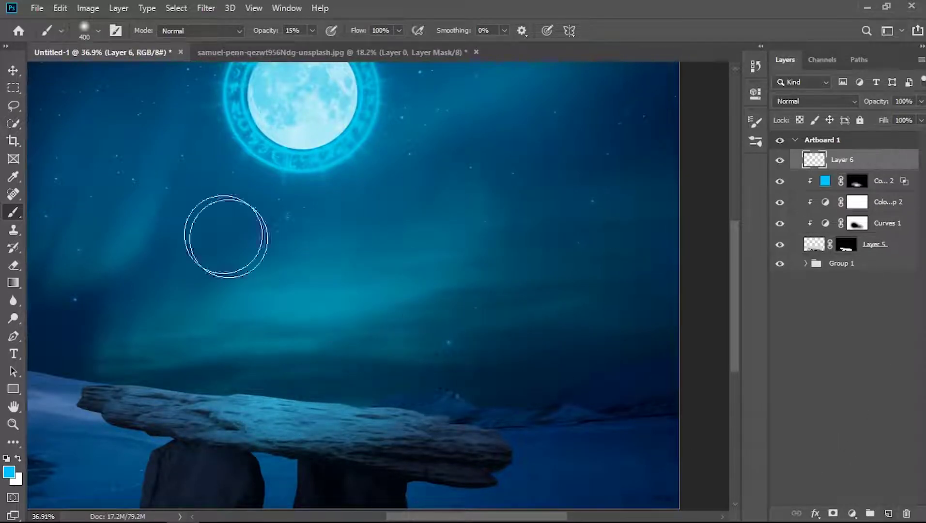
pyautogui.click(88, 36)
pyautogui.click(227, 310)
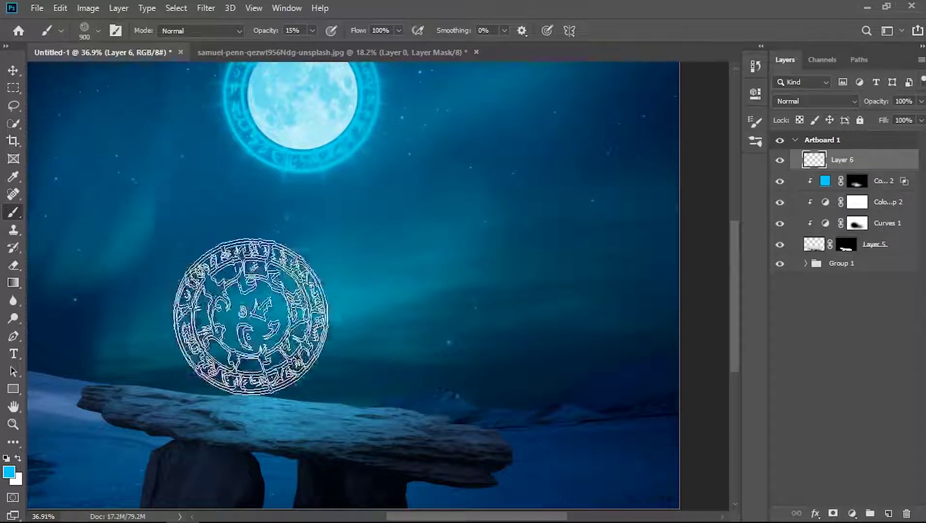
pyautogui.moveTo(264, 30); pyautogui.dragTo(363, 35)
pyautogui.click(285, 382)
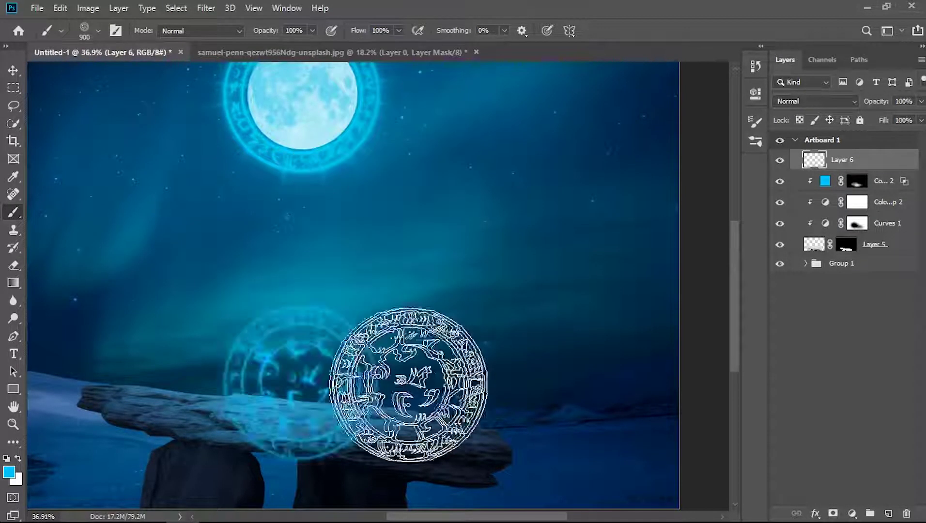
pyautogui.click(807, 100)
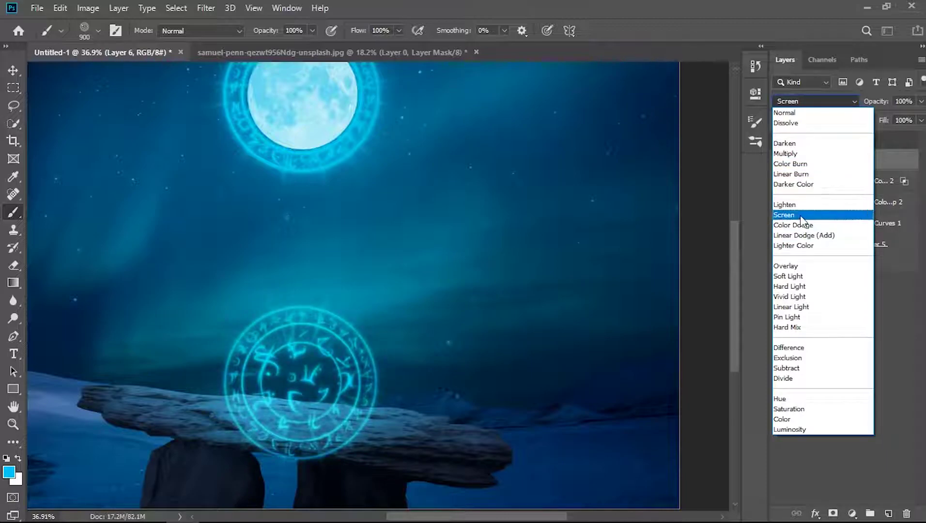
pyautogui.press('Escape')
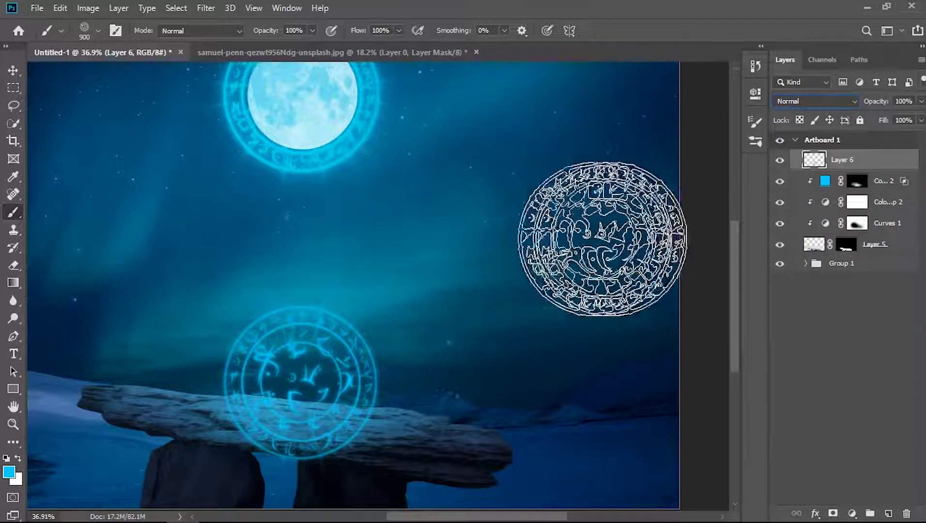
# - Scale, flatten and tilt the rune circle to lie across the capstone
pyautogui.hotkey('ctrl', 't')
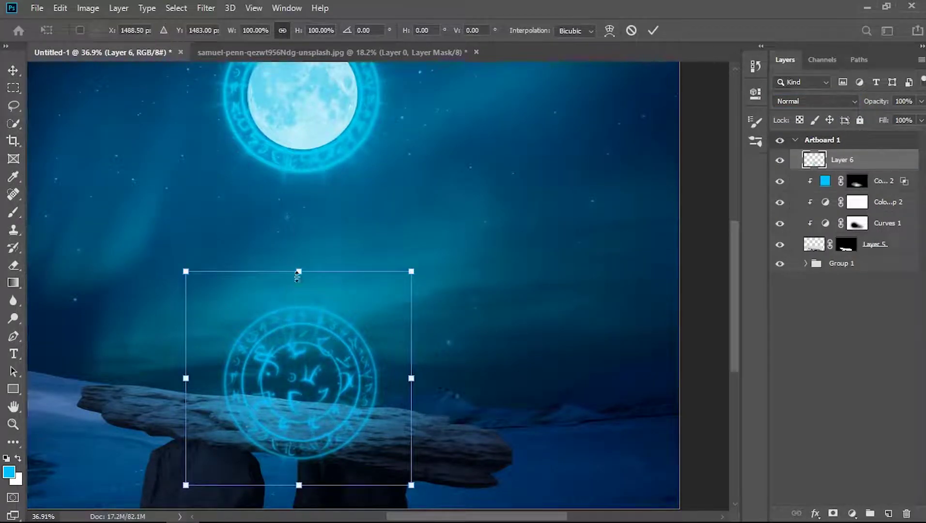
pyautogui.moveTo(297, 272); pyautogui.dragTo(289, 358)
pyautogui.rightClick(252, 422)
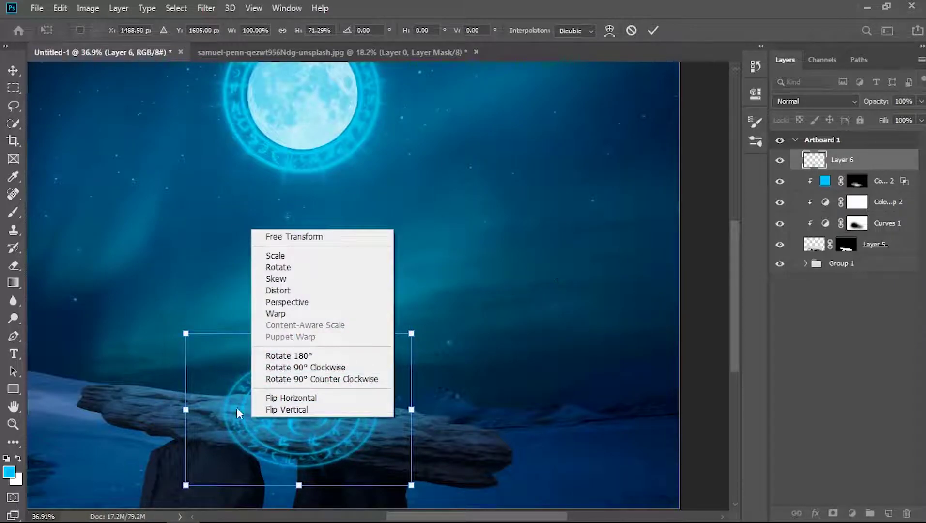
pyautogui.press('Escape')
pyautogui.hotkey('ctrl', 'z')
pyautogui.rightClick(290, 380)
pyautogui.press('Escape')
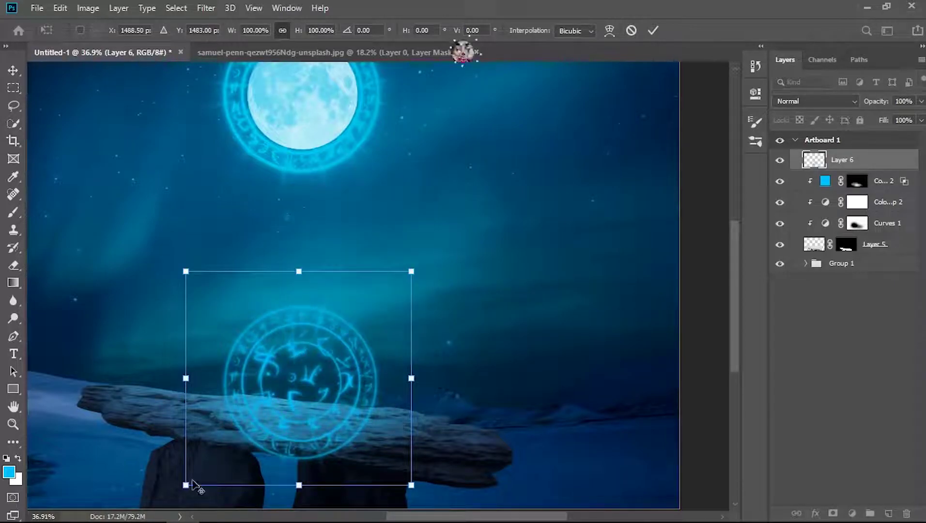
pyautogui.moveTo(192, 481)
pyautogui.mouseDown()
pyautogui.moveTo(275, 472)
pyautogui.moveTo(289, 342)
pyautogui.moveTo(393, 378)
pyautogui.mouseUp()
pyautogui.moveTo(414, 411); pyautogui.dragTo(379, 420)
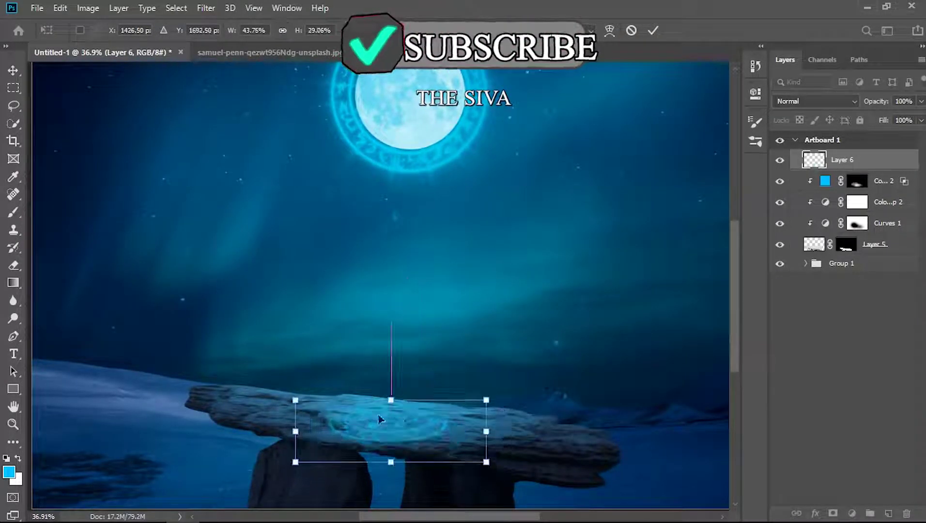
pyautogui.moveTo(289, 396); pyautogui.dragTo(293, 386)
pyautogui.moveTo(392, 393); pyautogui.dragTo(399, 393)
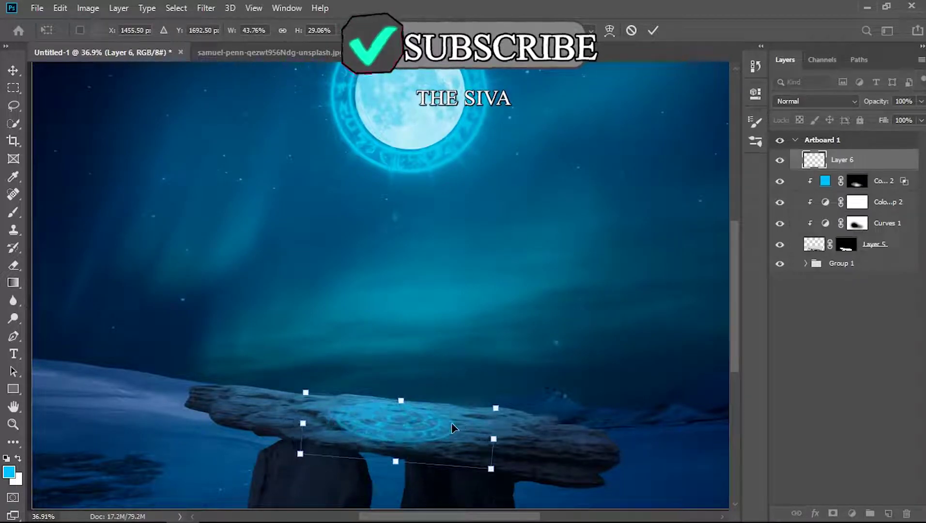
pyautogui.moveTo(451, 420); pyautogui.dragTo(455, 418)
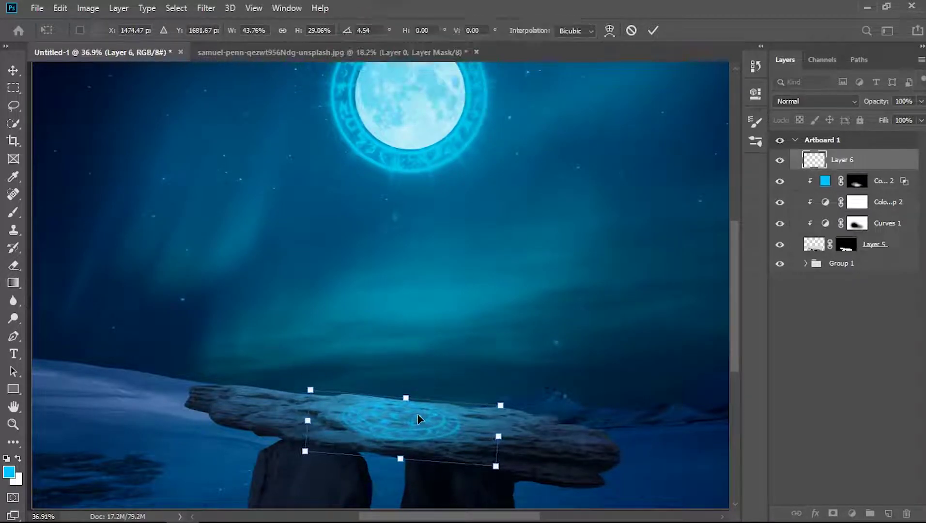
pyautogui.press('Return')
# - Paint white with a soft round brush on Color Fill 2's mask to add blue light around the rune
pyautogui.click(857, 180)
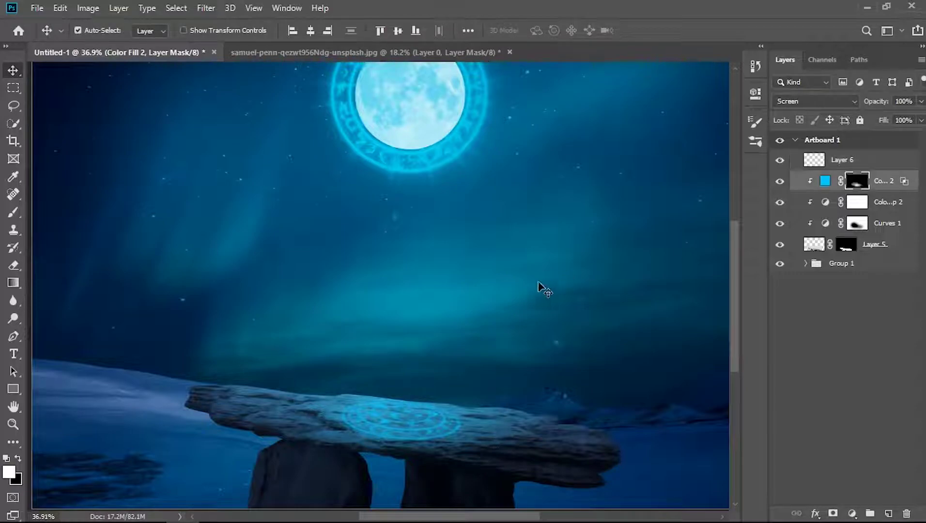
pyautogui.press('d')
pyautogui.press('b')
pyautogui.click(90, 30)
pyautogui.click(95, 184)
pyautogui.click(385, 257)
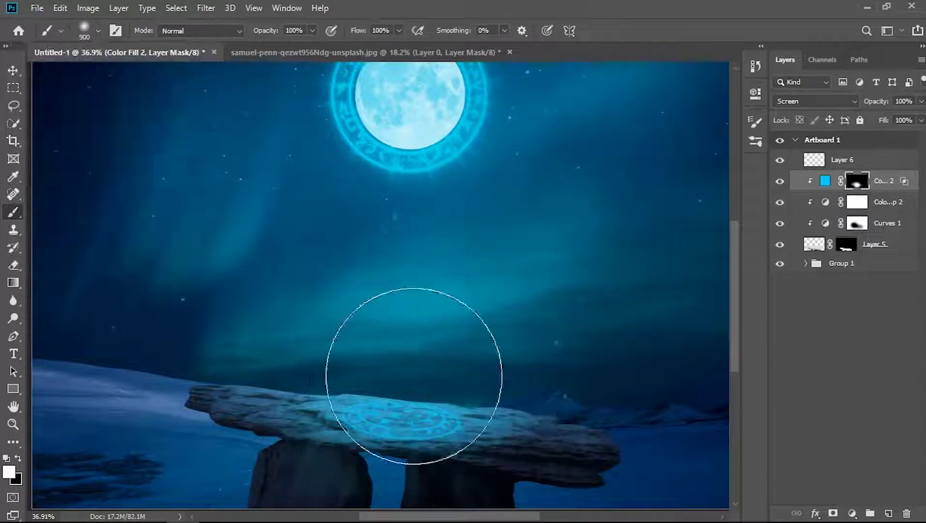
pyautogui.hotkey('ctrl', '2')
pyautogui.click(867, 186)
pyautogui.press('[')
pyautogui.press('[')
pyautogui.press('[')
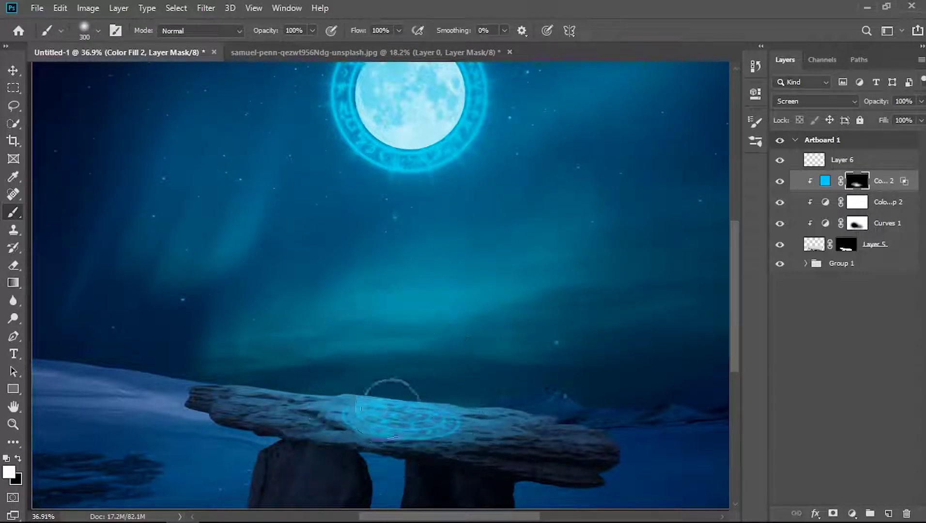
pyautogui.click(399, 411)
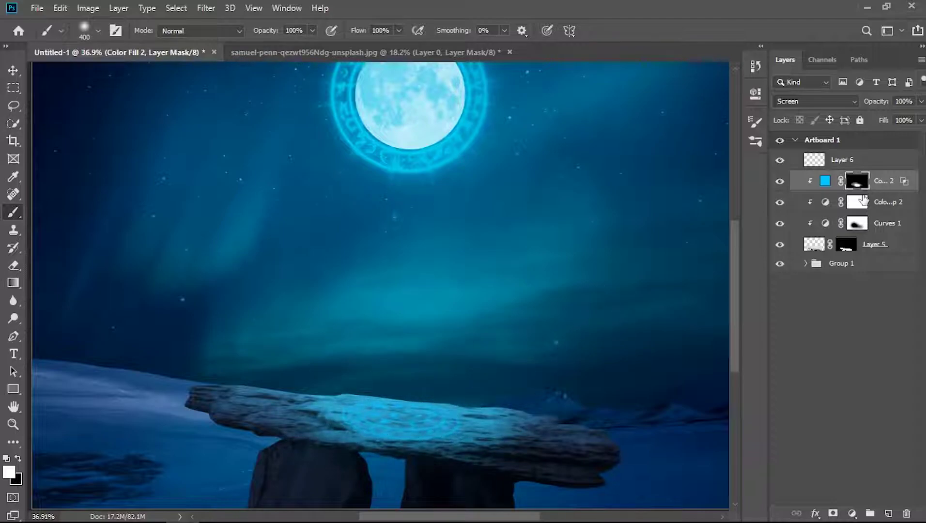
# - Give Layer 6 a Screen Outer Glow at 100% opacity and 29 px size
pyautogui.doubleClick(850, 162)
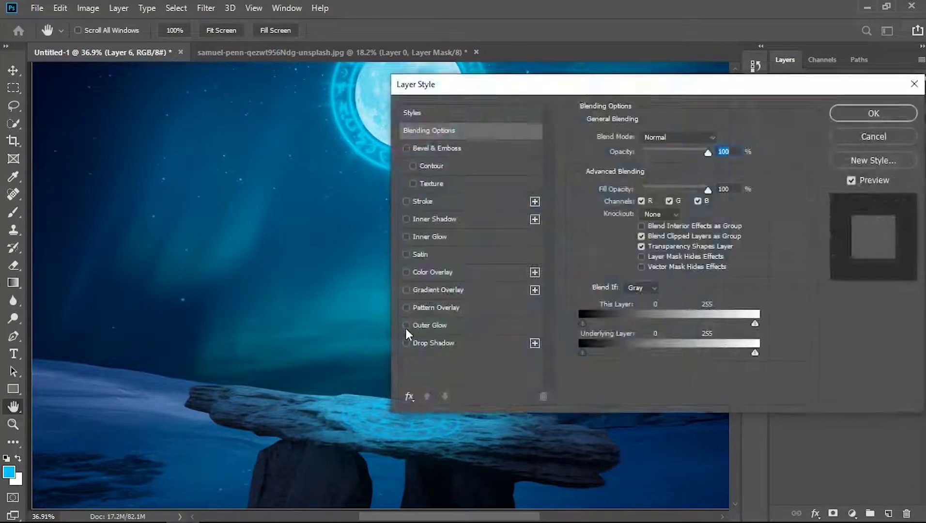
pyautogui.click(407, 326)
pyautogui.click(472, 334)
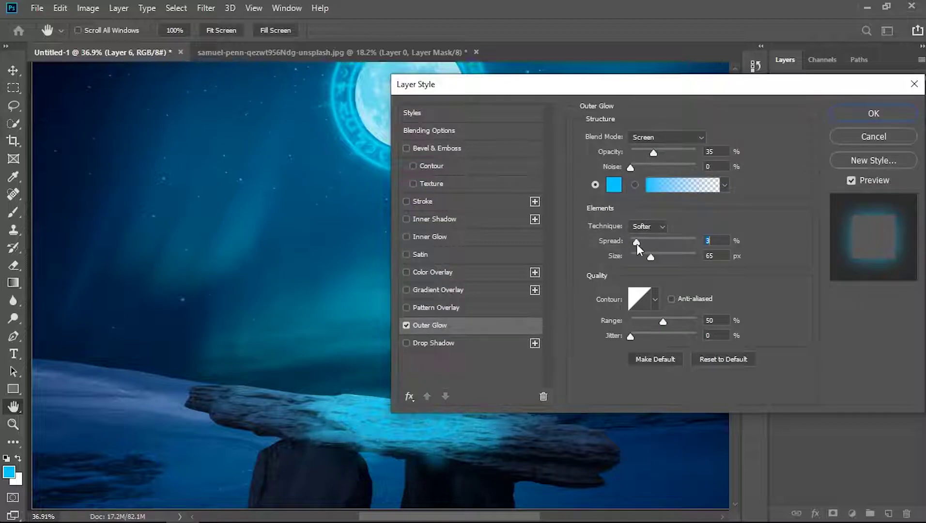
pyautogui.moveTo(669, 259); pyautogui.dragTo(641, 257)
pyautogui.moveTo(654, 154); pyautogui.dragTo(691, 158)
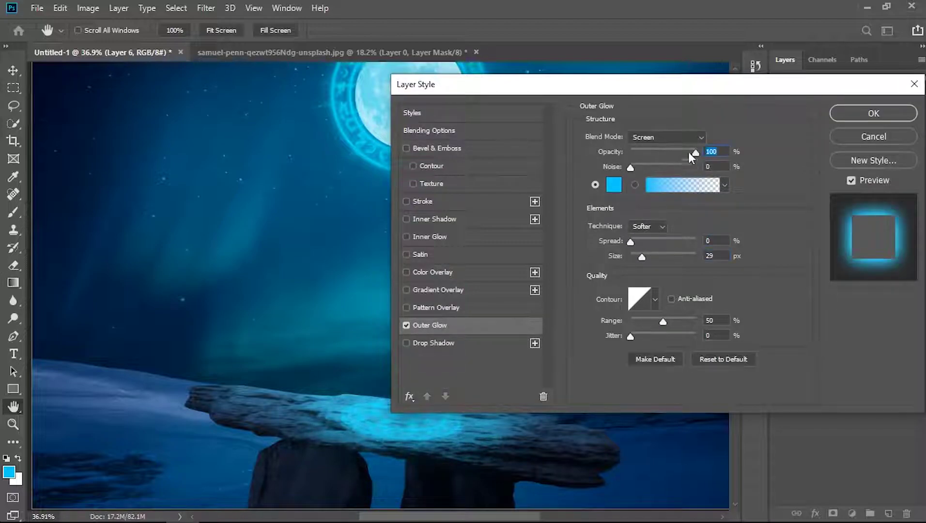
pyautogui.click(869, 112)
# - Close the previous source image without saving its changes
pyautogui.scroll(-1, 657, 252)
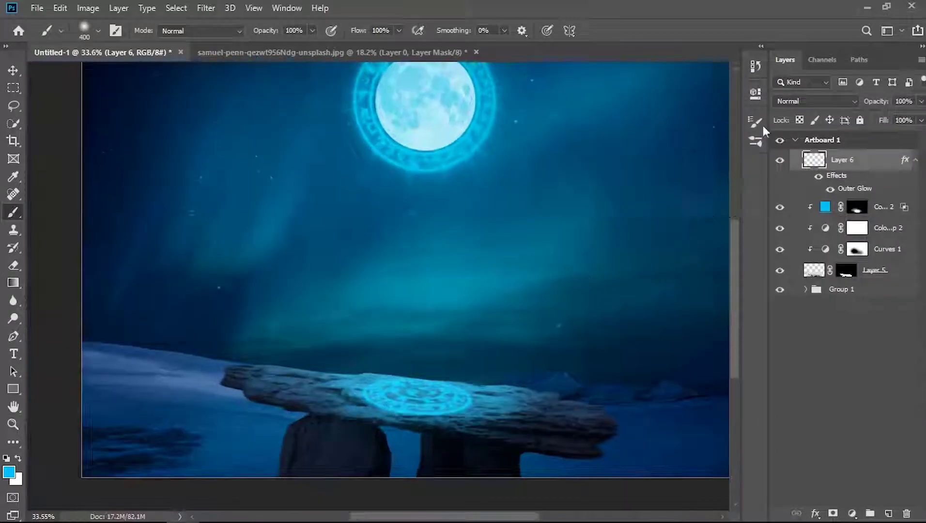
pyautogui.click(418, 53)
pyautogui.click(476, 52)
pyautogui.click(458, 206)
# - Open the photo of the man and drag him into the main composition
pyautogui.click(37, 8)
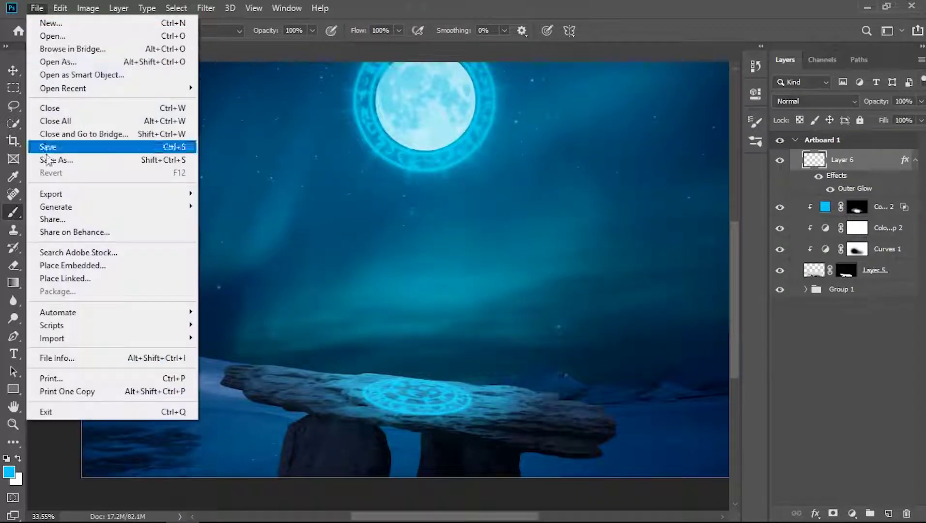
pyautogui.click(41, 37)
pyautogui.click(320, 218)
pyautogui.click(348, 304)
pyautogui.press('v')
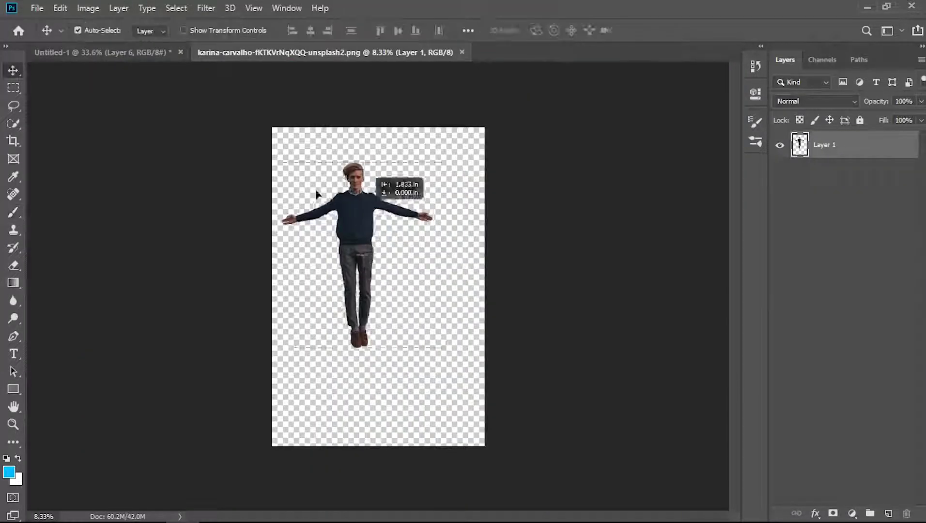
pyautogui.moveTo(368, 208)
pyautogui.mouseDown()
pyautogui.moveTo(125, 60)
pyautogui.moveTo(399, 237)
pyautogui.mouseUp()
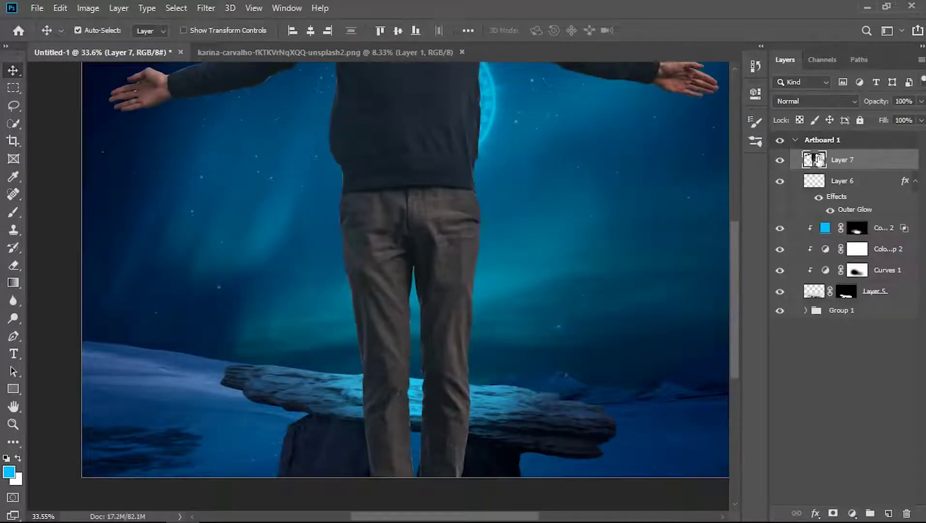
# - Group Layer 6 and the layers below it into Group 2
pyautogui.click(852, 182)
pyautogui.keyDown('shift'); pyautogui.click(880, 293); pyautogui.keyUp('shift')
pyautogui.hotkey('ctrl', 'g')
pyautogui.hotkey('ctrl', 't')
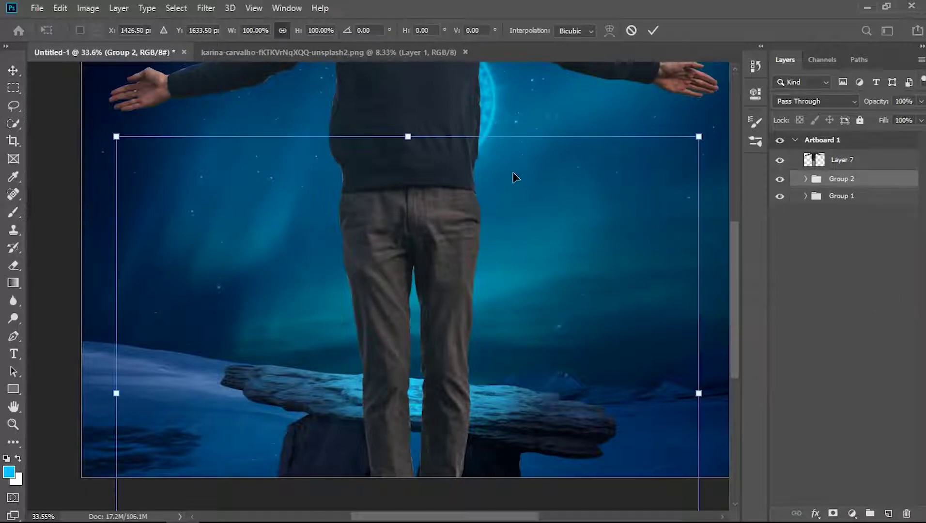
# - Scale the man on Layer 7 down to about 38% and place him above the rune rock
pyautogui.click(844, 160)
pyautogui.hotkey('ctrl', 't')
pyautogui.scroll(-3, 627, 179)
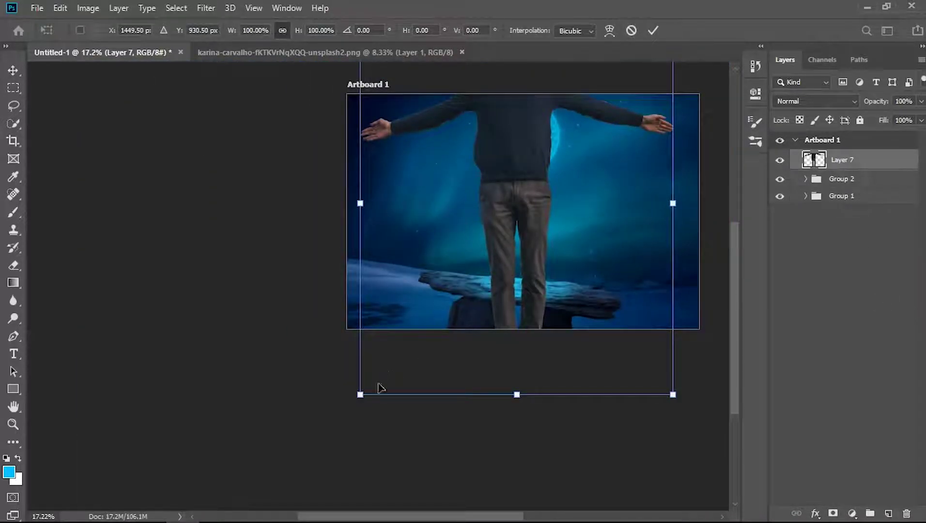
pyautogui.moveTo(360, 395); pyautogui.dragTo(417, 323)
pyautogui.moveTo(538, 218)
pyautogui.mouseDown()
pyautogui.moveTo(514, 209)
pyautogui.moveTo(506, 228)
pyautogui.mouseUp()
pyautogui.moveTo(445, 118); pyautogui.dragTo(463, 135)
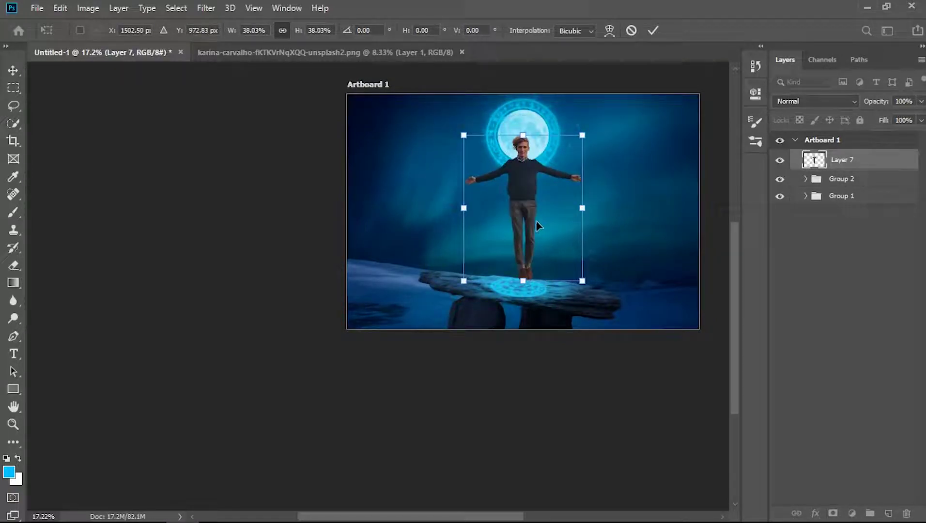
pyautogui.press('Return')
# - Nudge the man slightly higher in front of the moon
pyautogui.keyDown('alt'); pyautogui.scroll(2, 536, 226); pyautogui.keyUp('alt')
pyautogui.keyDown('alt'); pyautogui.scroll(2, 567, 227); pyautogui.keyUp('alt')
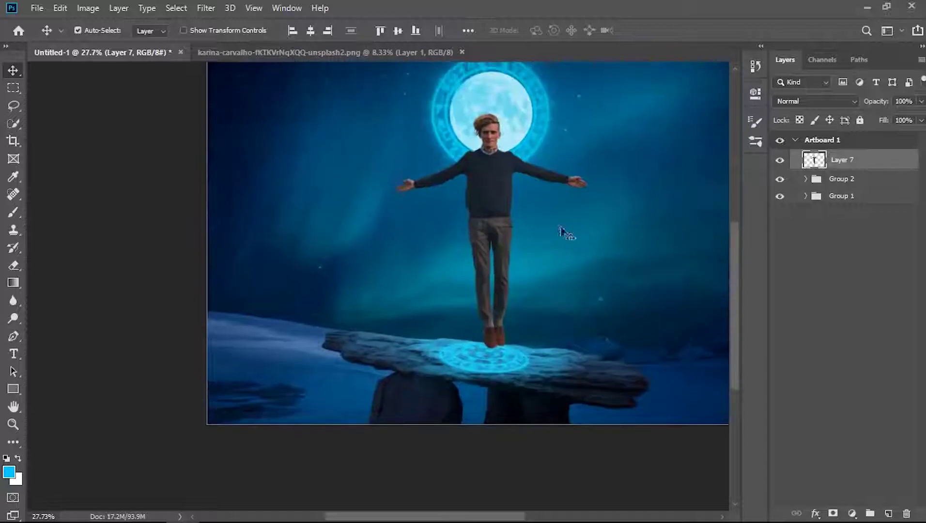
pyautogui.click(862, 182)
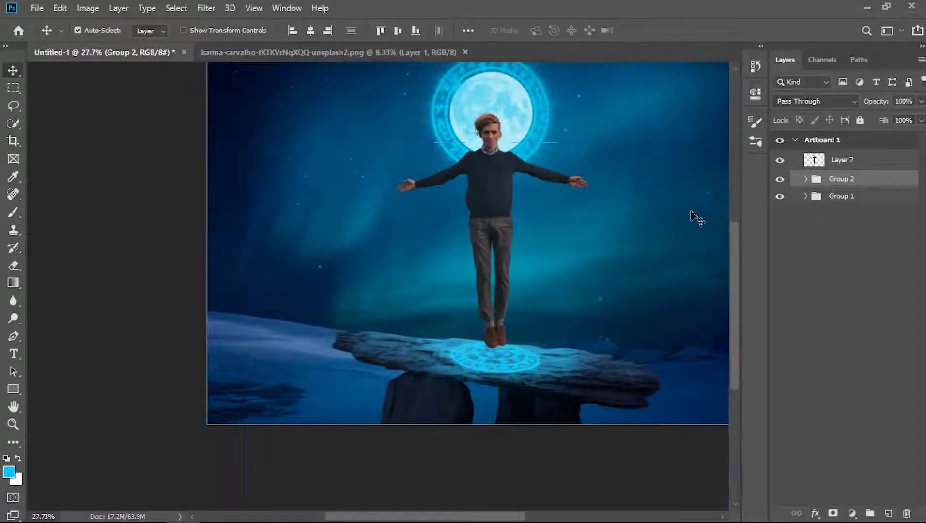
pyautogui.keyDown('alt'); pyautogui.scroll(-2, 692, 215); pyautogui.keyUp('alt')
pyautogui.keyDown('alt'); pyautogui.scroll(3, 487, 237); pyautogui.keyUp('alt')
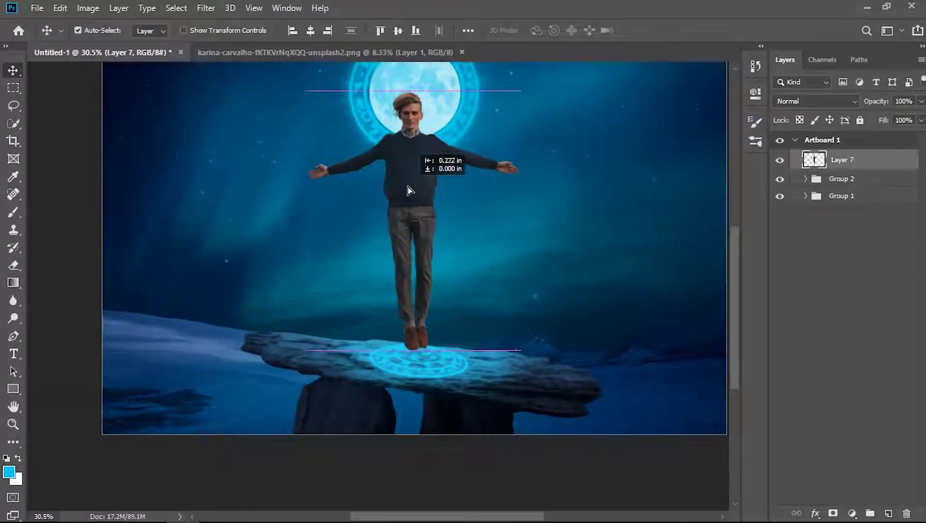
pyautogui.moveTo(409, 187); pyautogui.dragTo(412, 167)
pyautogui.scroll(1, 496, 231)
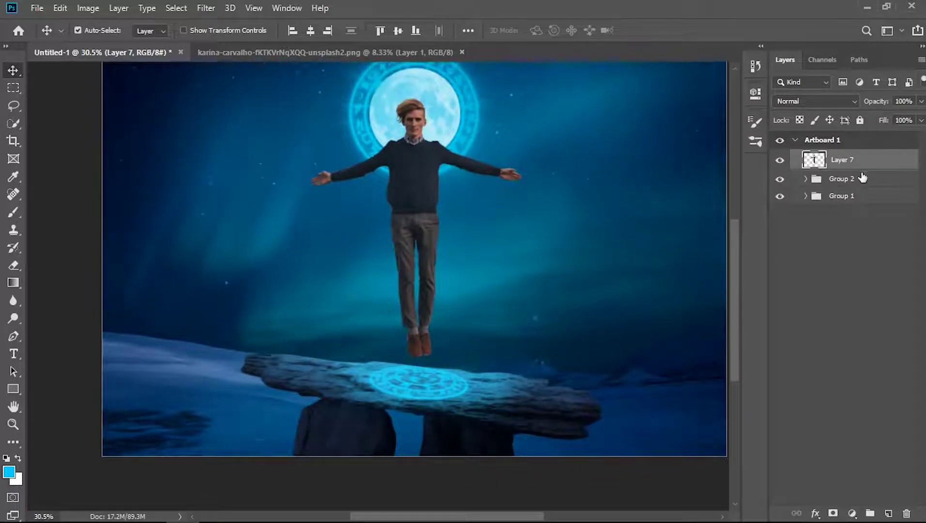
# - Add a NightFromDay Color Lookup adjustment clipped to the man's layer
pyautogui.rightClick(865, 165)
pyautogui.press('Escape')
pyautogui.click(852, 513)
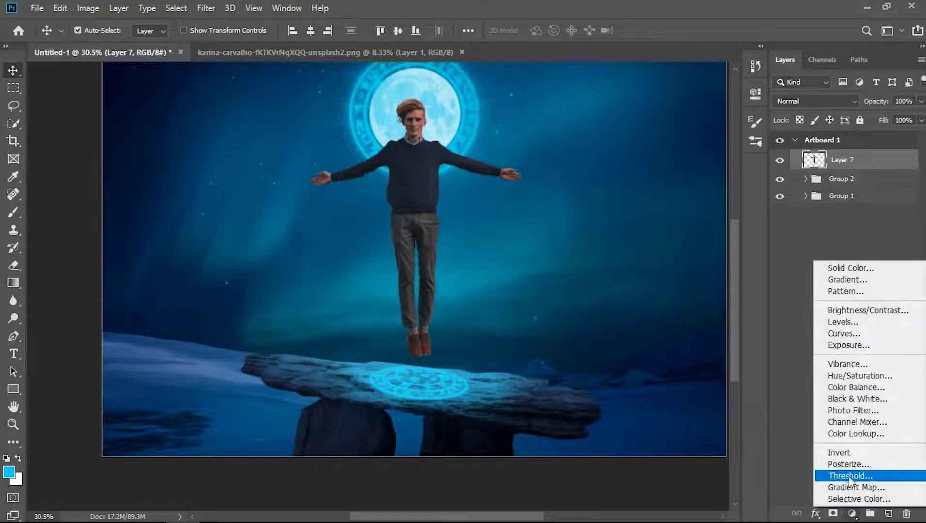
pyautogui.click(840, 433)
pyautogui.click(649, 137)
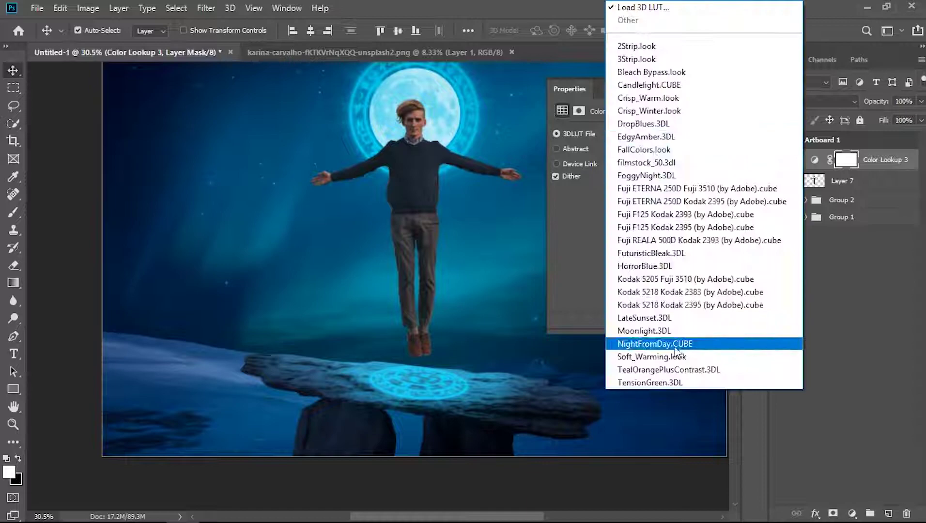
pyautogui.click(630, 323)
pyautogui.click(755, 93)
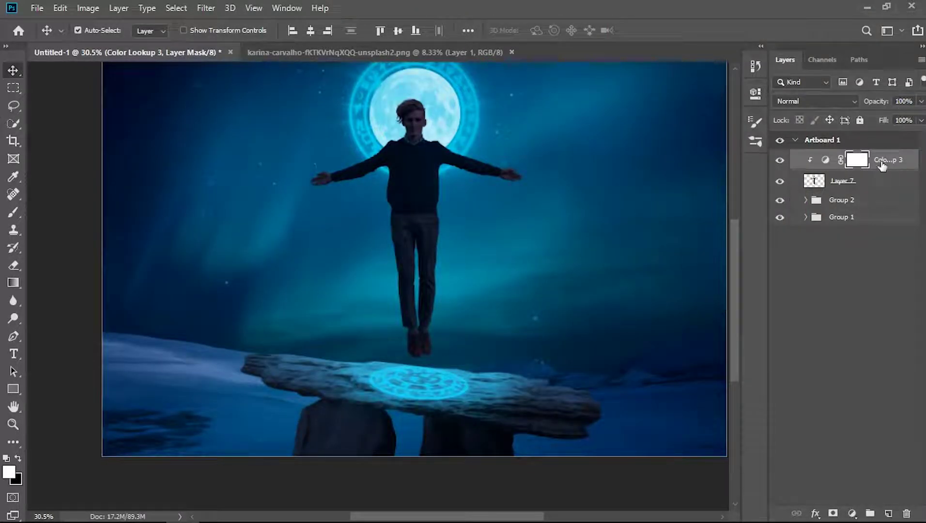
# - Add a cyan Solid Color fill layer set to Screen blend mode
pyautogui.click(851, 513)
pyautogui.click(837, 265)
pyautogui.click(595, 96)
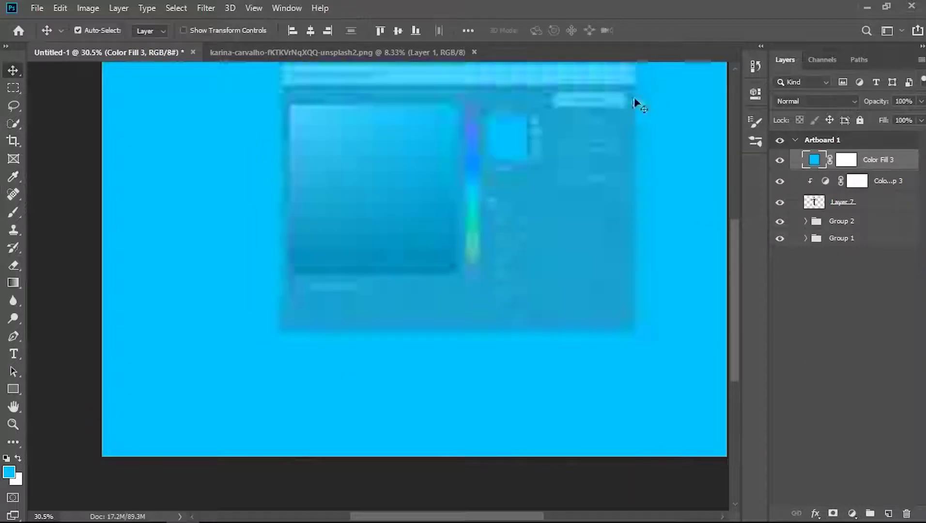
pyautogui.click(816, 101)
pyautogui.click(783, 215)
# - Split the cyan fill's Blend If Underlying Layer black slider so dark areas show through
pyautogui.rightClick(901, 159)
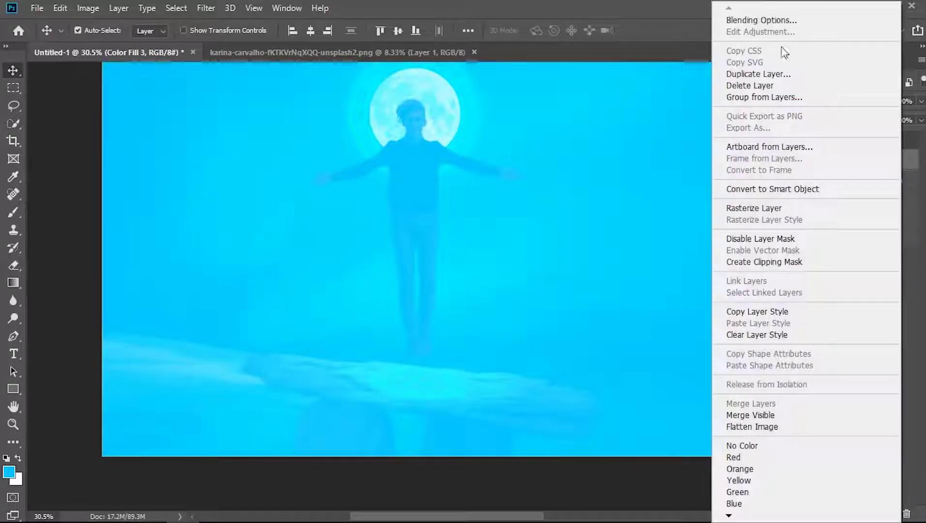
pyautogui.click(769, 19)
pyautogui.moveTo(582, 352); pyautogui.dragTo(635, 352)
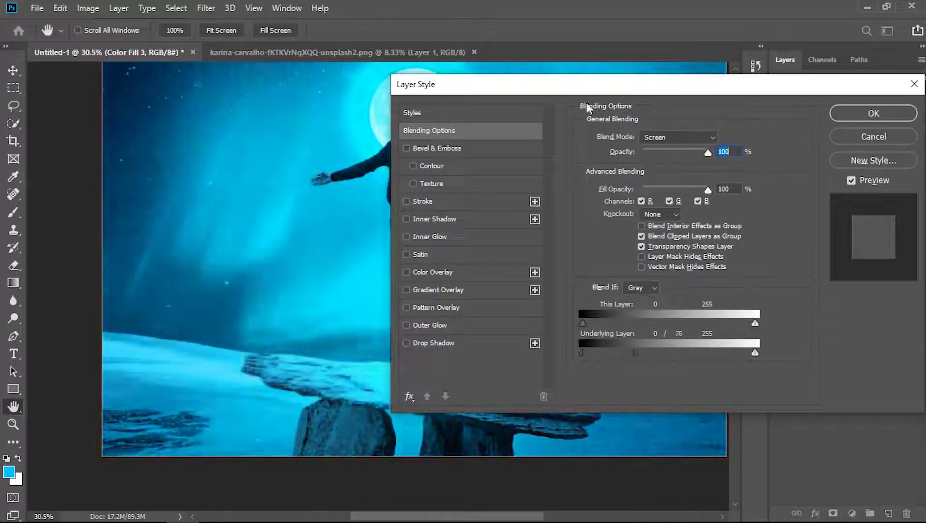
pyautogui.moveTo(593, 85); pyautogui.dragTo(701, 80)
pyautogui.moveTo(605, 80); pyautogui.dragTo(422, 80)
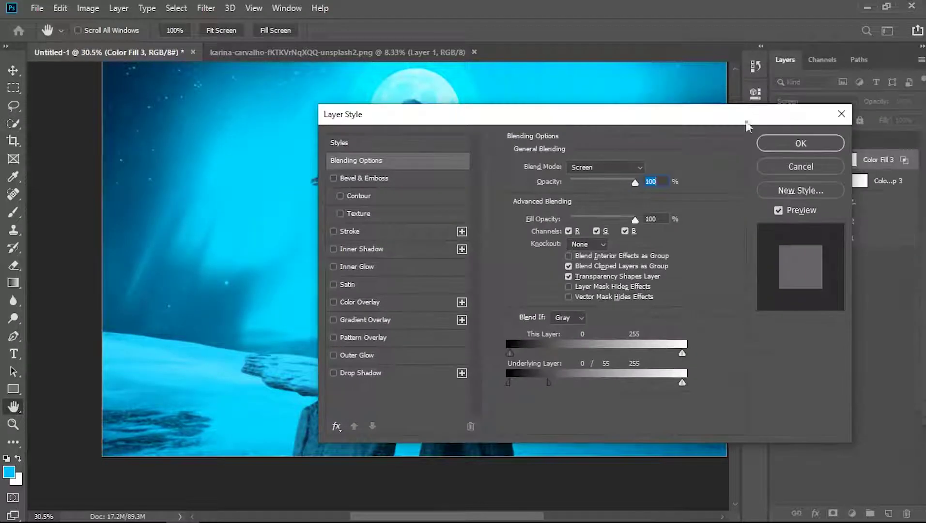
pyautogui.click(768, 143)
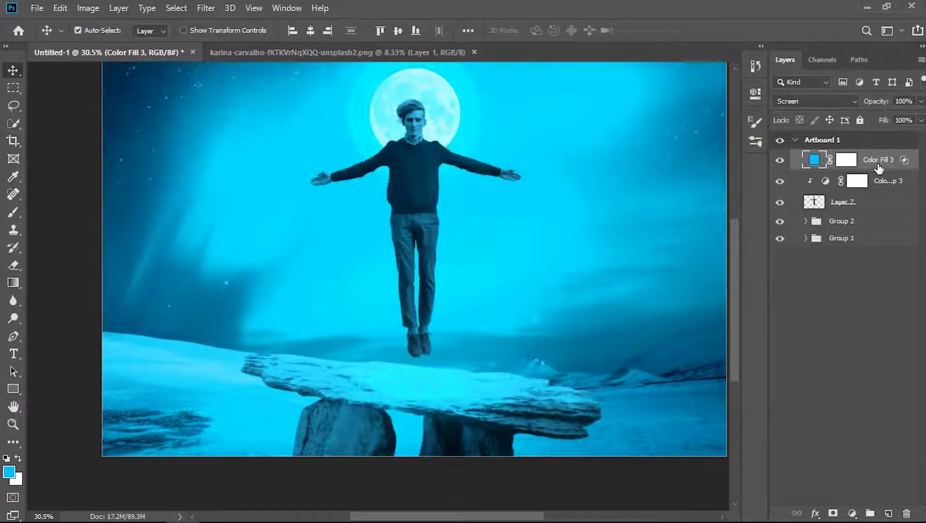
# - Invert Color Fill 3's mask, clip the fill, and paint cyan light back onto the left hand
pyautogui.click(857, 164)
pyautogui.hotkey('ctrl', 'i')
pyautogui.press('b')
pyautogui.scroll(3, 316, 291)
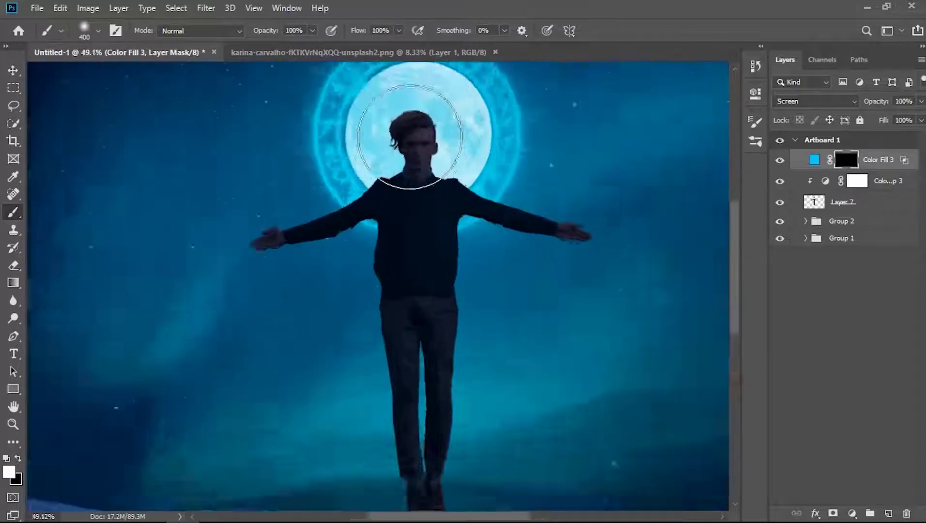
pyautogui.scroll(3, 316, 291)
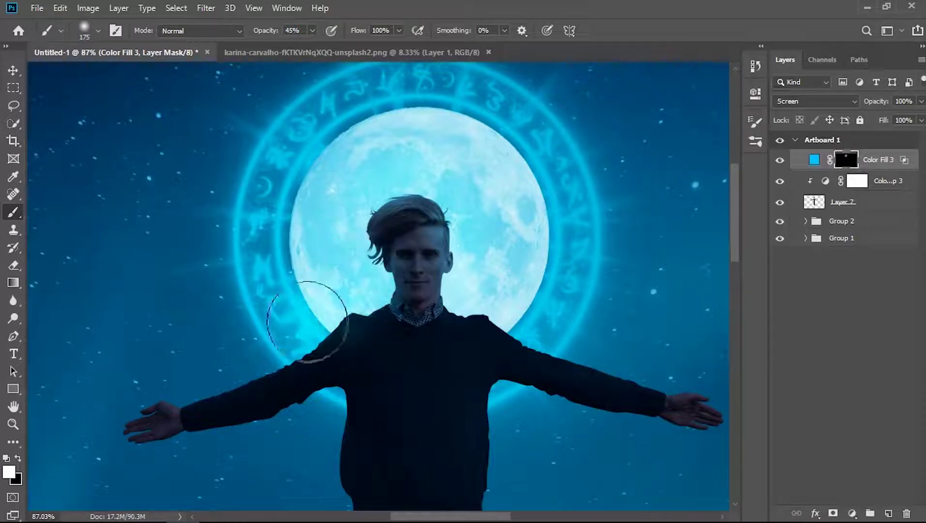
pyautogui.keyDown('alt'); pyautogui.click(864, 167); pyautogui.keyUp('alt')
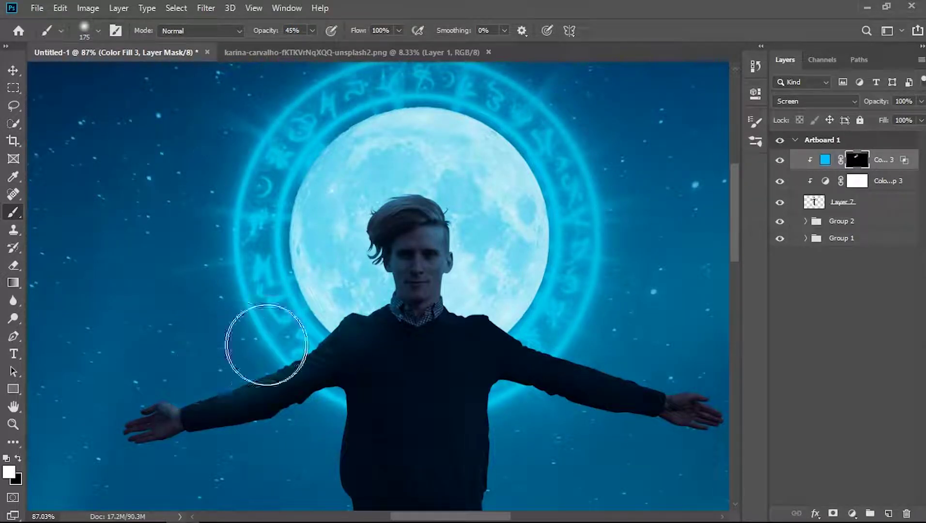
pyautogui.moveTo(265, 347); pyautogui.dragTo(180, 385)
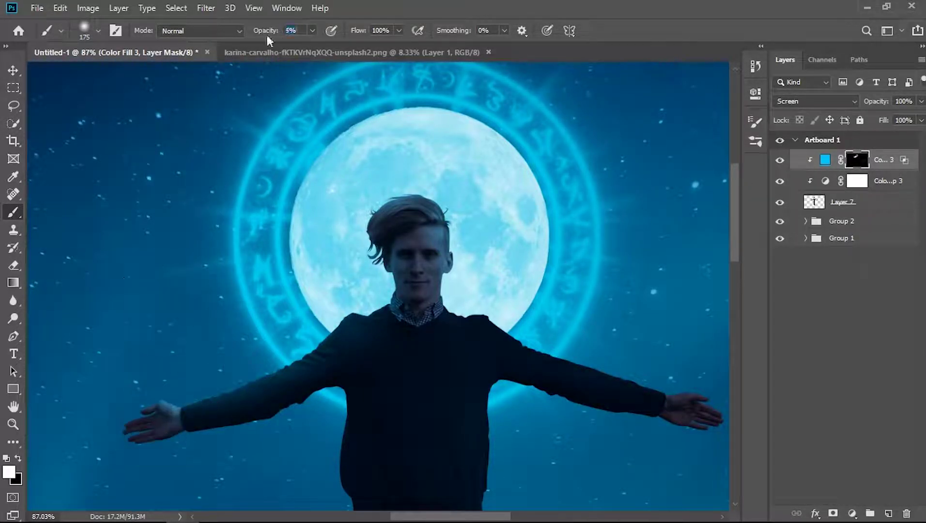
# - Paint more cyan rim light around the man with a 300 px brush, raising opacity from 5% to 38%
pyautogui.moveTo(267, 30); pyautogui.dragTo(273, 31)
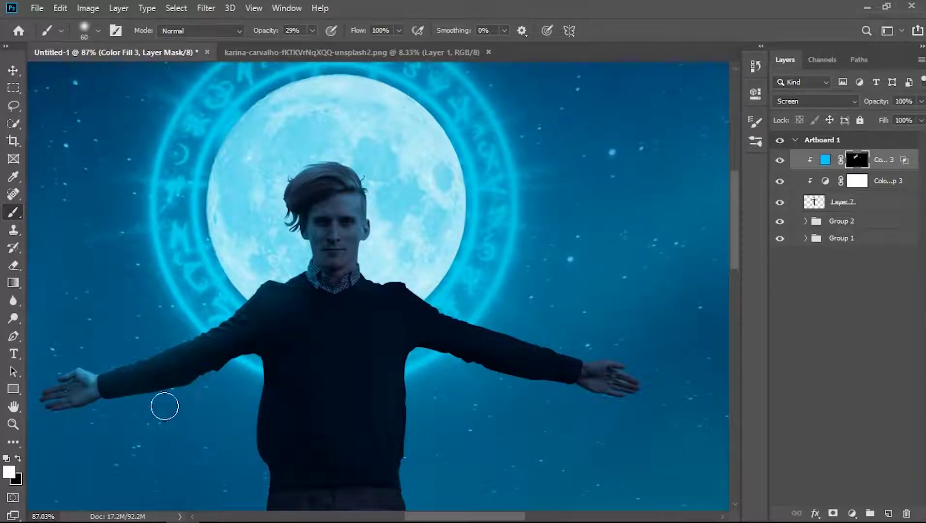
pyautogui.scroll(-2, 252, 454)
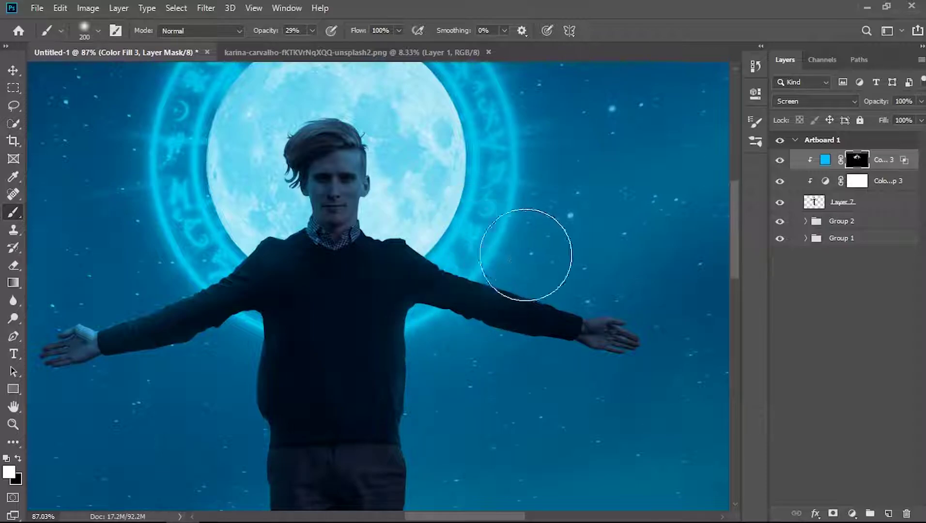
pyautogui.scroll(-5, 538, 227)
pyautogui.scroll(-2, 459, 315)
pyautogui.scroll(-1, 441, 286)
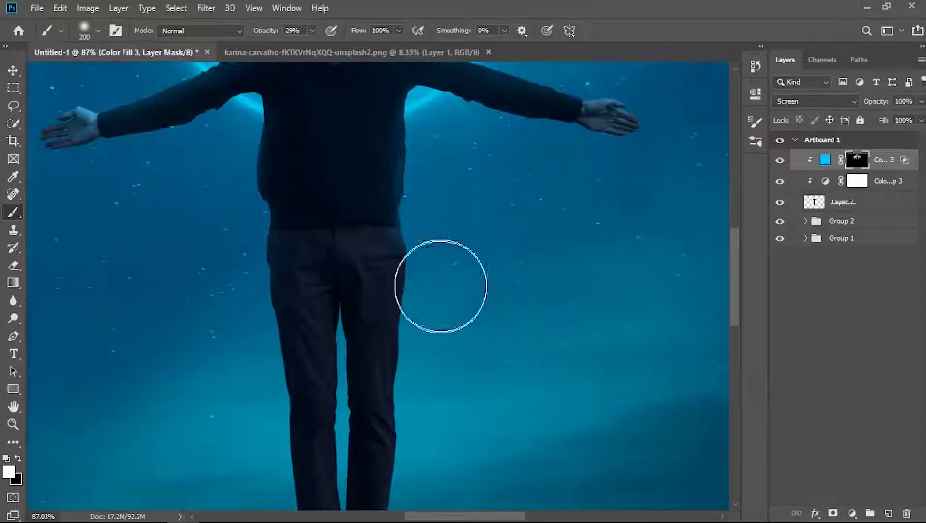
pyautogui.scroll(-5, 444, 383)
pyautogui.scroll(-1, 431, 416)
pyautogui.scroll(-1, 397, 447)
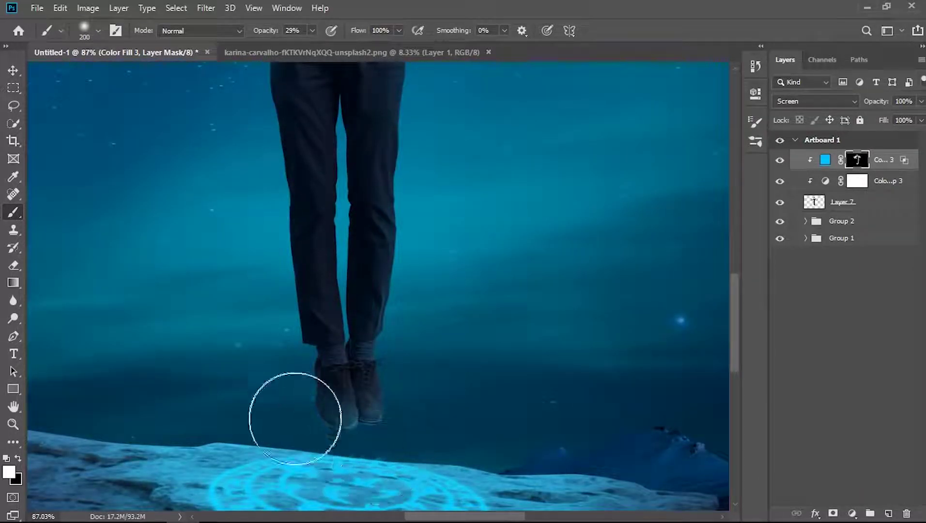
pyautogui.scroll(1, 295, 419)
pyautogui.press('0')
pyautogui.press('6')
pyautogui.scroll(2, 351, 370)
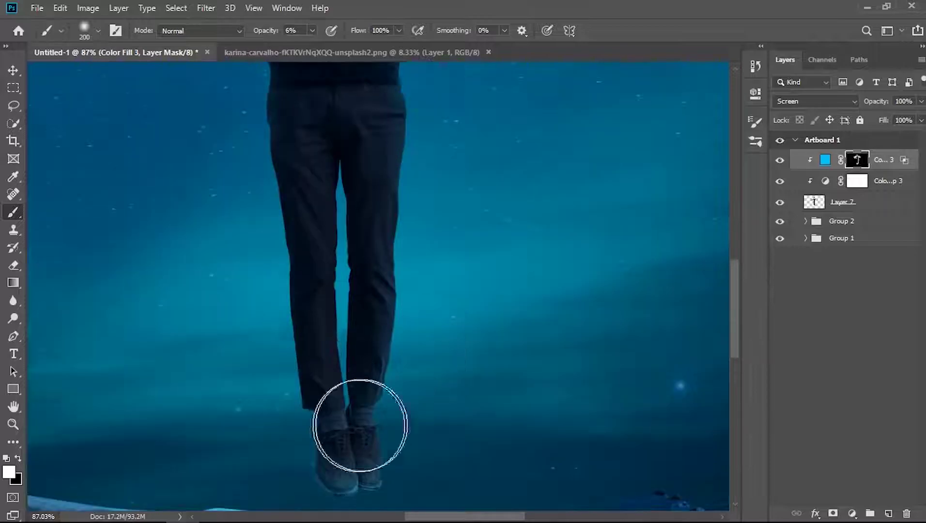
pyautogui.scroll(2, 274, 271)
pyautogui.scroll(3, 290, 271)
pyautogui.press(']')
pyautogui.press(']')
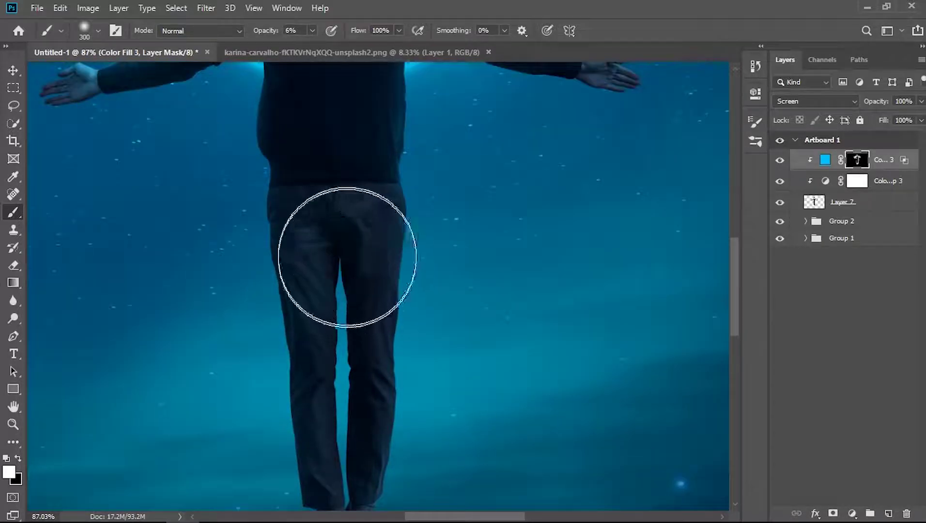
pyautogui.scroll(3, 345, 244)
pyautogui.scroll(2, 330, 161)
pyautogui.scroll(-3, 435, 198)
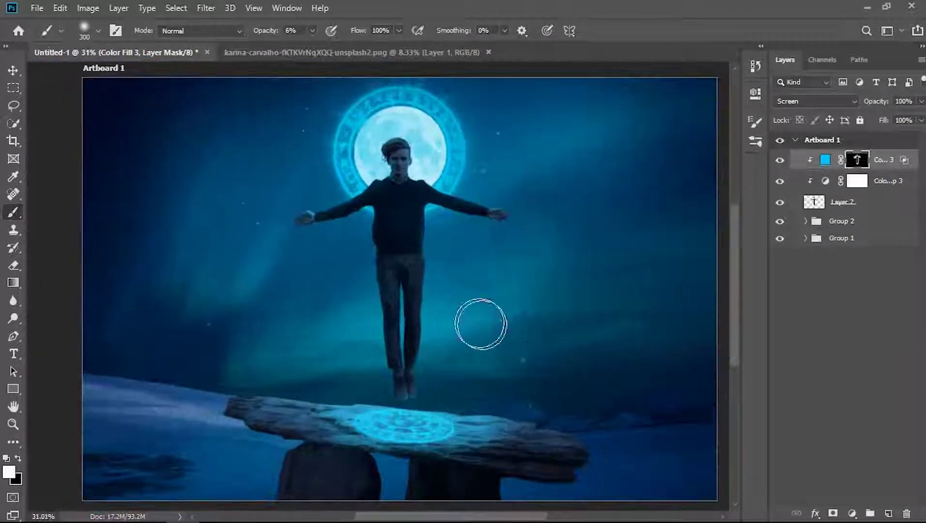
pyautogui.scroll(2, 296, 248)
pyautogui.scroll(1, 295, 248)
pyautogui.press('3')
pyautogui.press('8')
pyautogui.scroll(3, 245, 63)
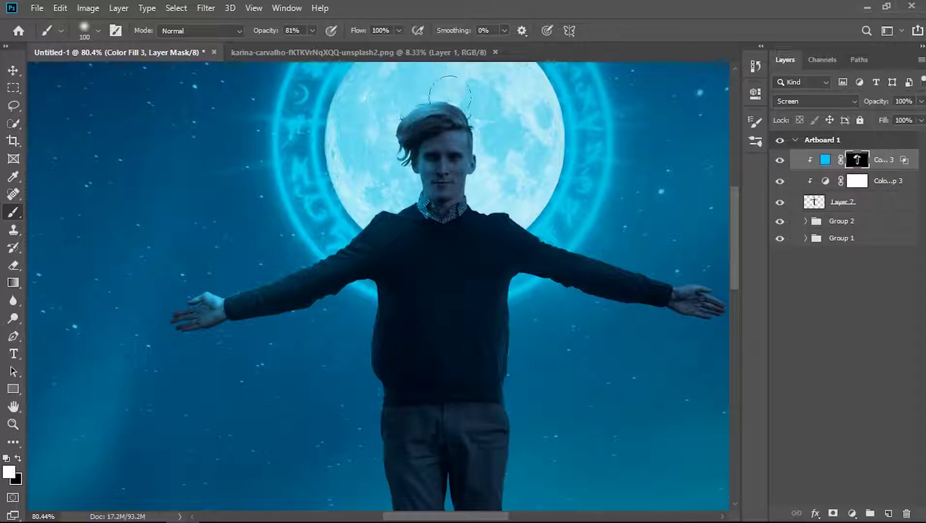
pyautogui.scroll(2, 450, 92)
pyautogui.scroll(-3, 457, 118)
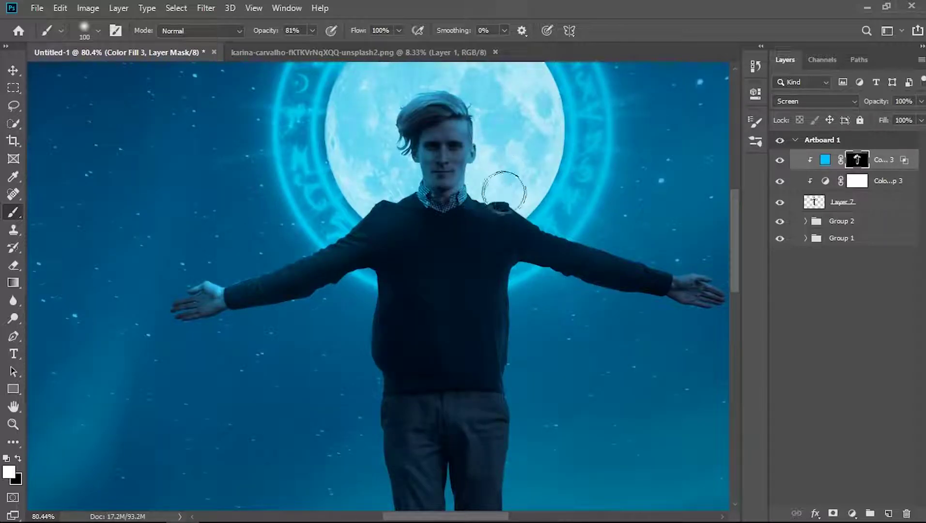
pyautogui.scroll(-1, 547, 251)
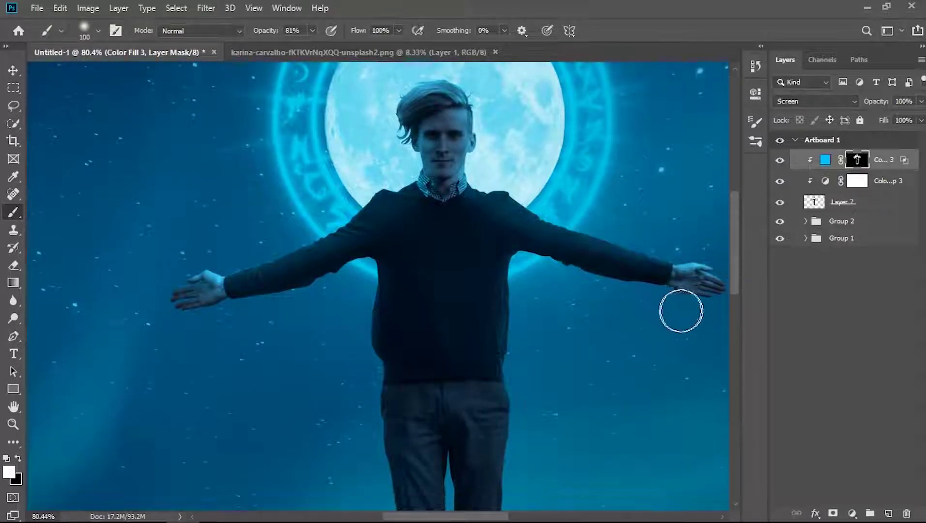
# - Paint black on the mask to keep the man's body dark against the moon
pyautogui.press('x')
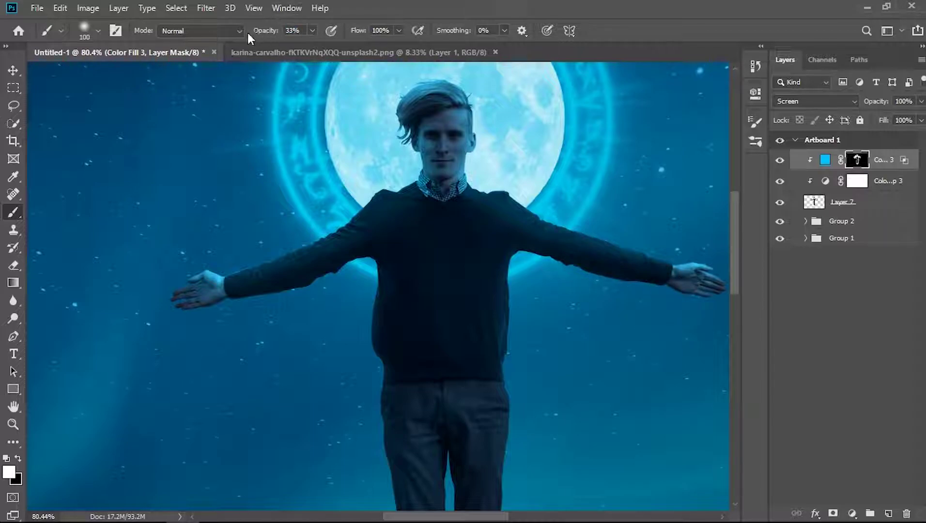
pyautogui.scroll(-3, 692, 337)
pyautogui.scroll(-2, 591, 300)
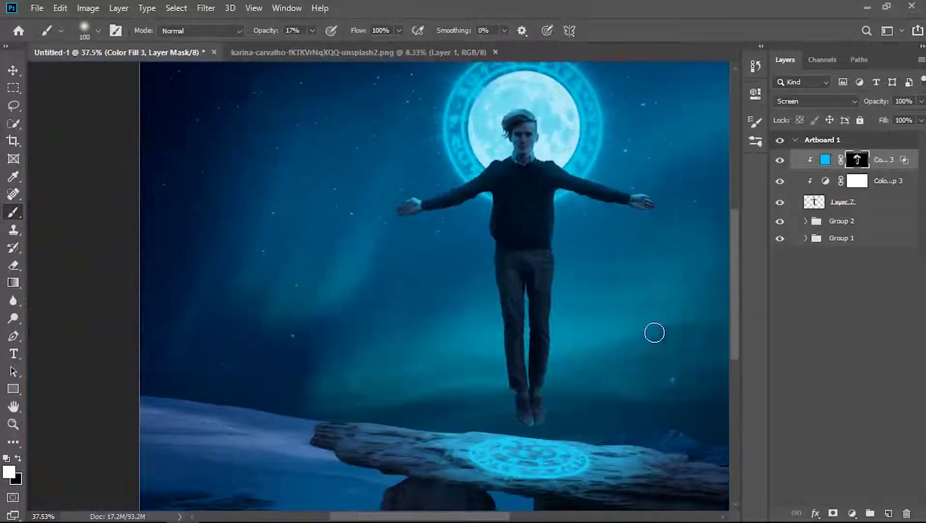
pyautogui.scroll(3, 581, 252)
pyautogui.scroll(4, 484, 145)
pyautogui.scroll(2, 459, 111)
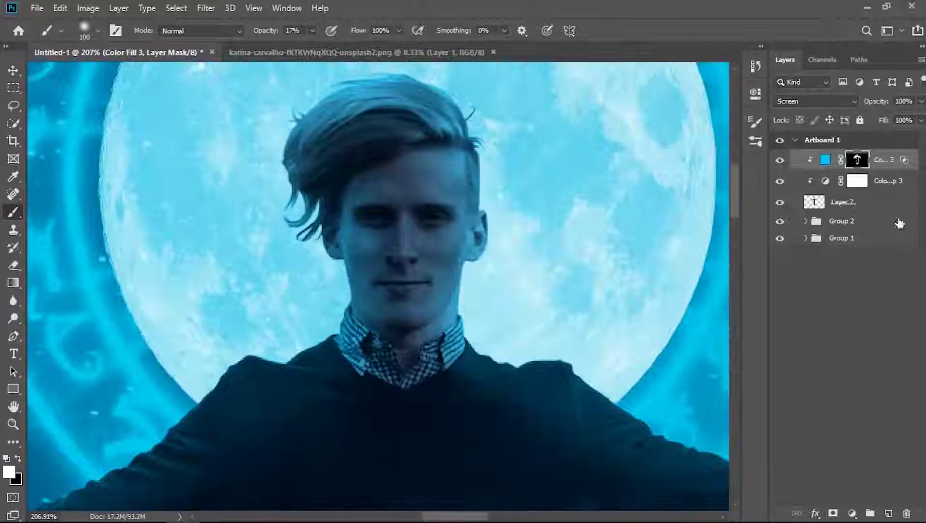
pyautogui.hotkey('ctrl', 'shift', 'alt', 'n')
# - Clip Layer 8 beneath Color Fill 3 and paint small blue glows on both of the man's eyes
pyautogui.moveTo(839, 227); pyautogui.dragTo(851, 186)
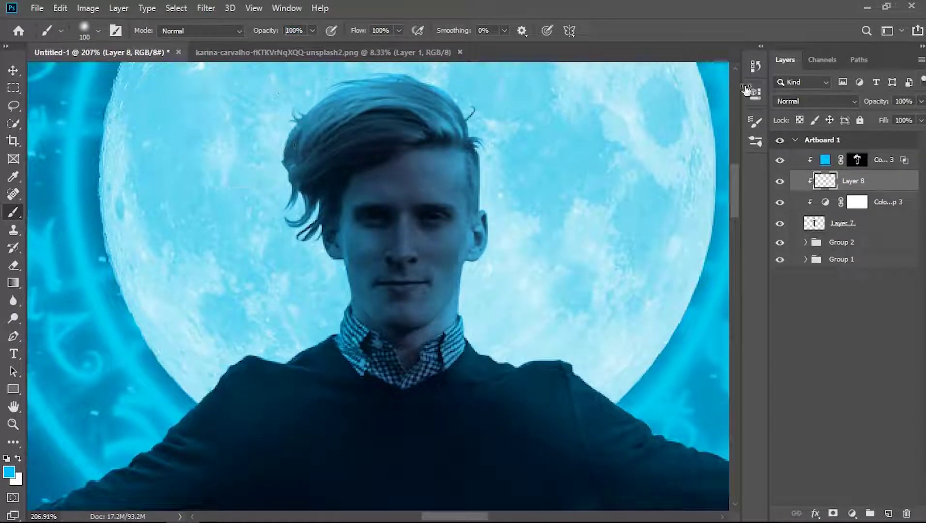
pyautogui.press('[')
pyautogui.press('[')
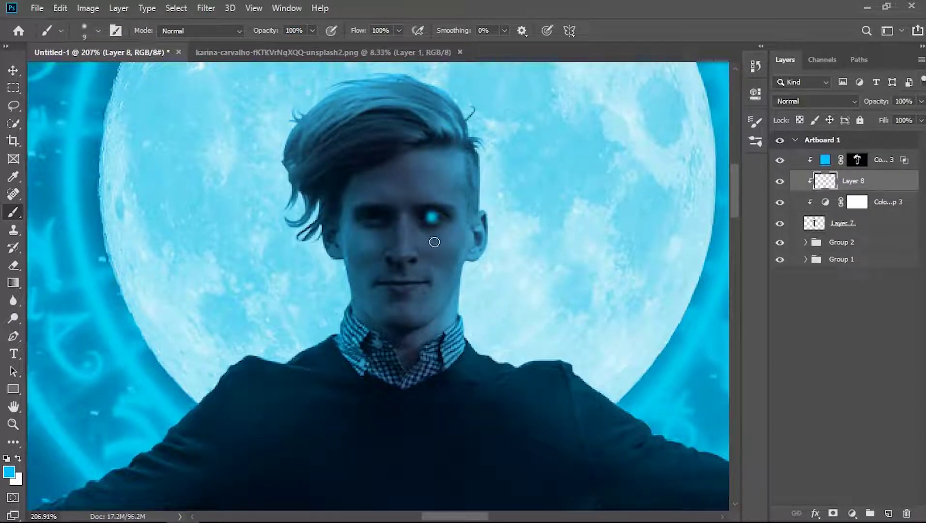
pyautogui.scroll(-2, 467, 235)
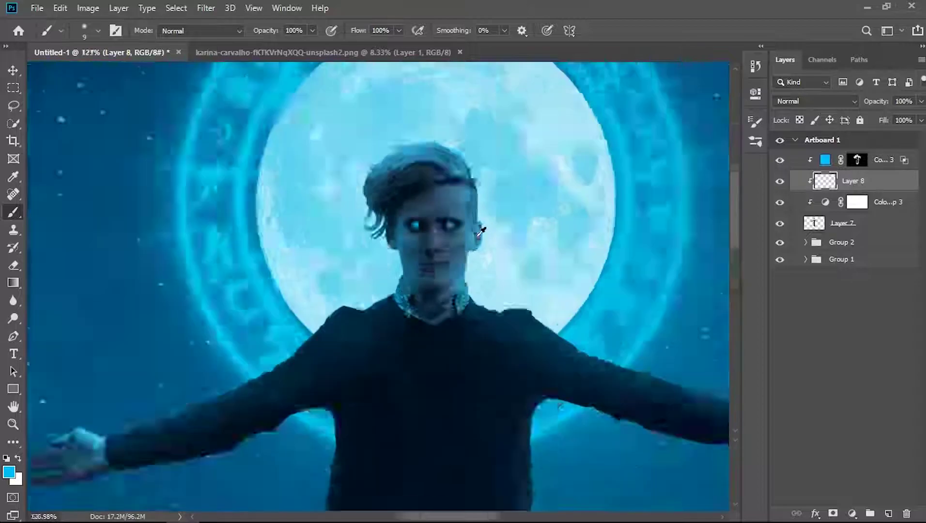
pyautogui.scroll(-3, 533, 261)
pyautogui.scroll(1, 543, 265)
pyautogui.scroll(2, 493, 287)
pyautogui.scroll(2, 494, 287)
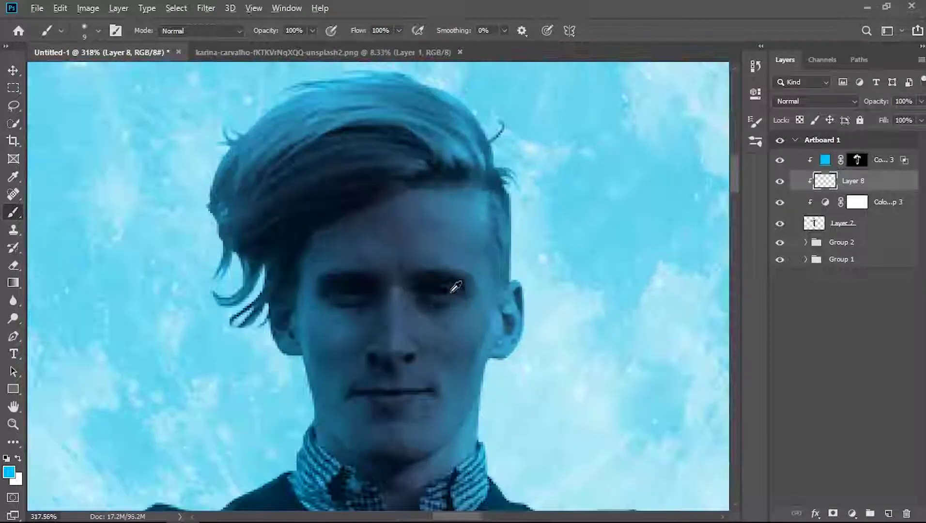
pyautogui.scroll(2, 441, 290)
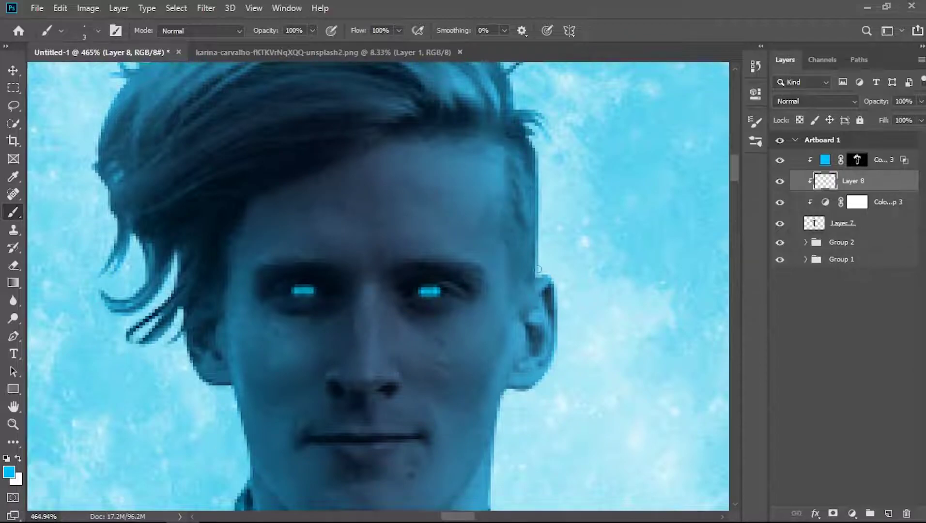
pyautogui.scroll(-3, 537, 269)
pyautogui.scroll(-1, 581, 305)
pyautogui.scroll(2, 569, 264)
pyautogui.scroll(2, 485, 266)
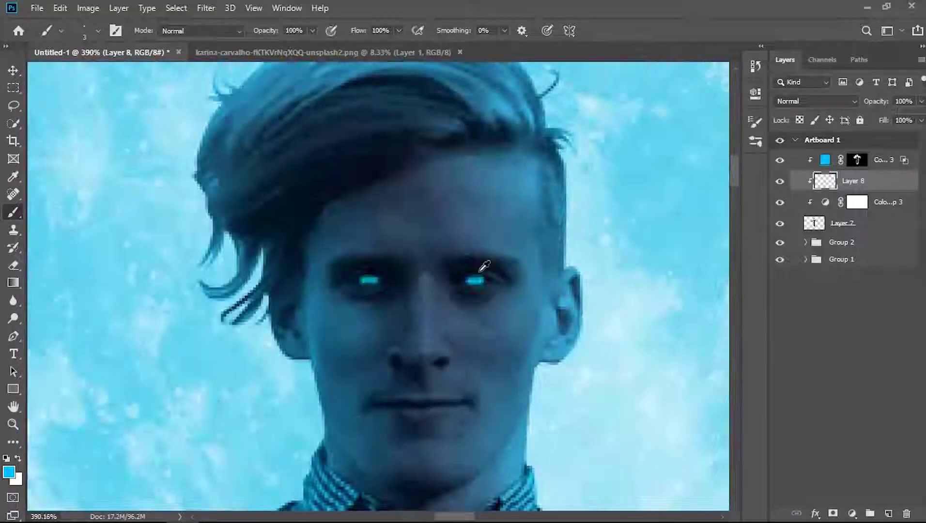
pyautogui.click(856, 160)
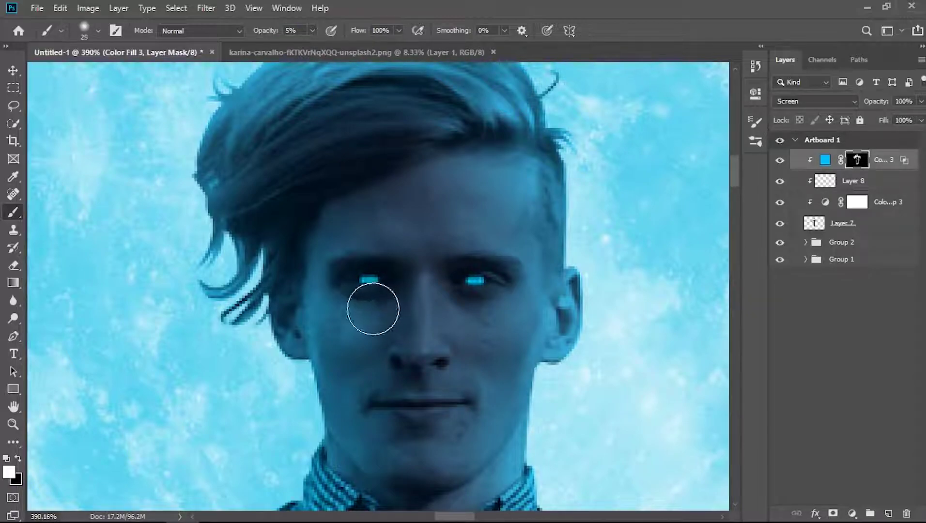
# - Paint white into Color Fill 3's mask over the nose bridge with an enlarged brush
pyautogui.moveTo(355, 264); pyautogui.dragTo(402, 333)
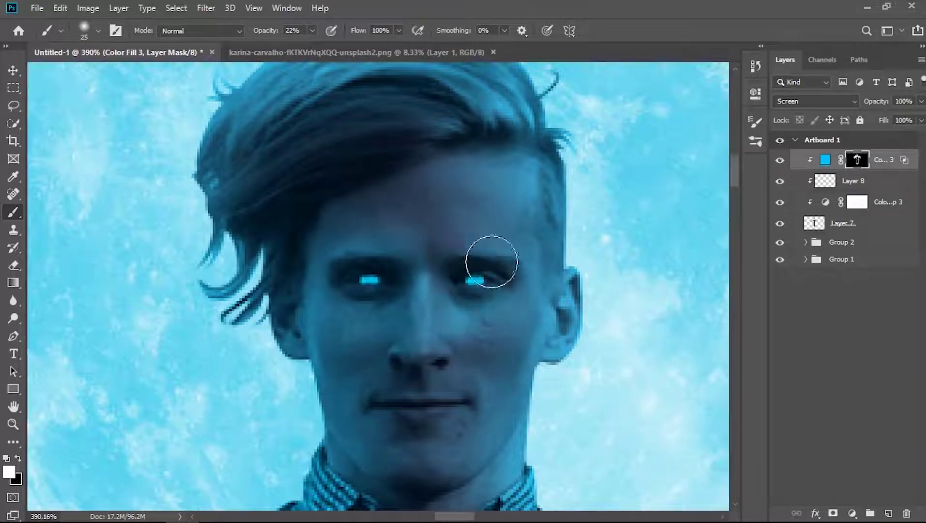
pyautogui.press(']')
pyautogui.press(']')
pyautogui.press(']')
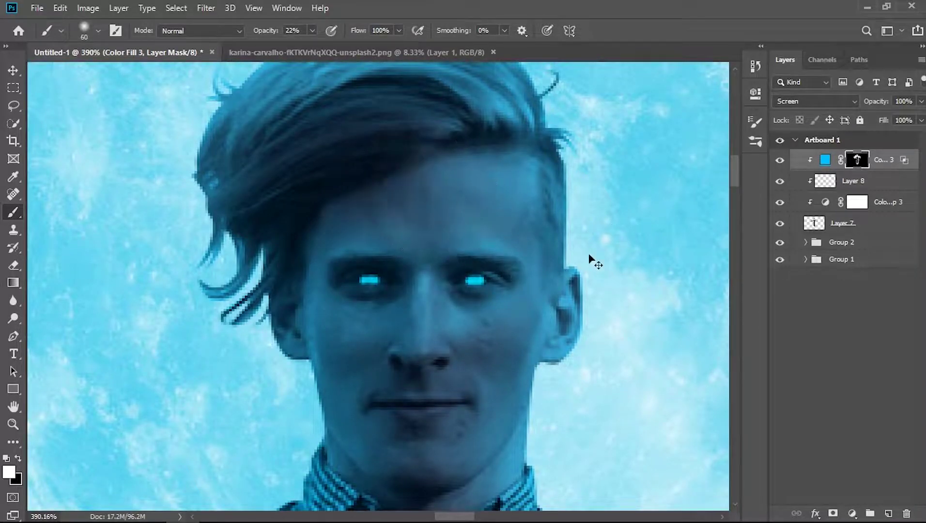
pyautogui.scroll(-1, 627, 330)
pyautogui.scroll(-10, 627, 329)
pyautogui.scroll(3, 744, 294)
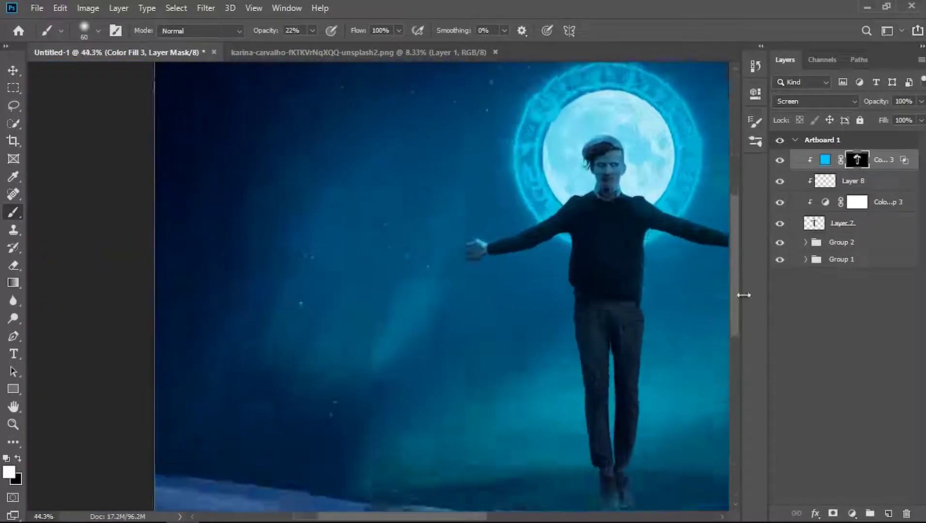
pyautogui.scroll(3, 463, 148)
pyautogui.scroll(5, 462, 148)
# - Mask out the chin and mouth in black, then paint light back over the face and eyes
pyautogui.press('x')
pyautogui.moveTo(416, 257)
pyautogui.mouseDown()
pyautogui.moveTo(351, 361)
pyautogui.moveTo(355, 155)
pyautogui.moveTo(409, 160)
pyautogui.moveTo(343, 242)
pyautogui.moveTo(367, 164)
pyautogui.moveTo(413, 321)
pyautogui.mouseUp()
pyautogui.press('x')
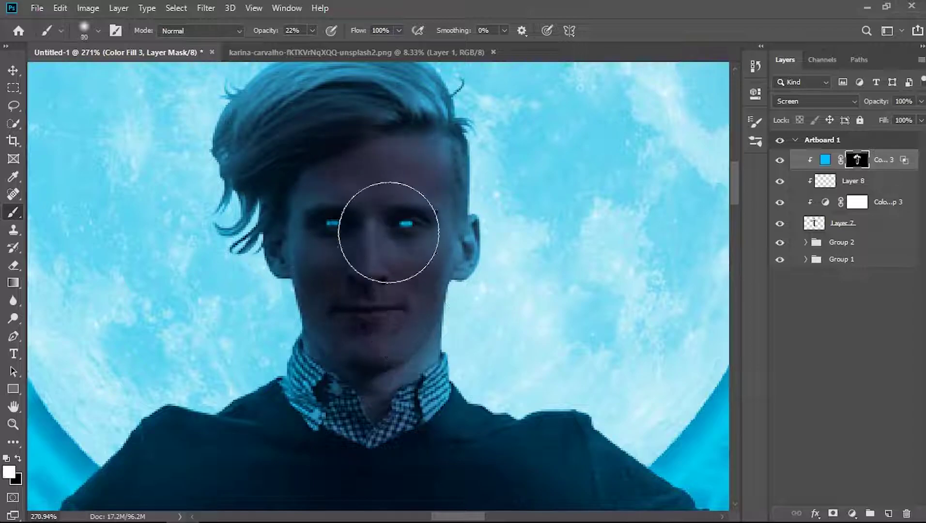
pyautogui.press(']')
pyautogui.press(']')
pyautogui.press(']')
pyautogui.moveTo(495, 207); pyautogui.dragTo(373, 230)
pyautogui.scroll(2, 390, 222)
pyautogui.press('[')
pyautogui.press('[')
pyautogui.press('[')
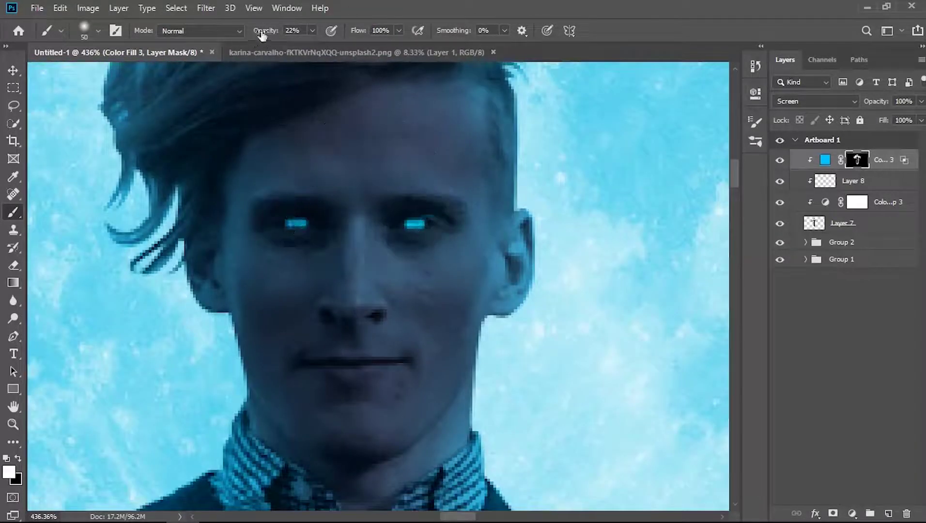
pyautogui.moveTo(269, 32); pyautogui.dragTo(257, 34)
pyautogui.press('[')
pyautogui.press('[')
pyautogui.press('[')
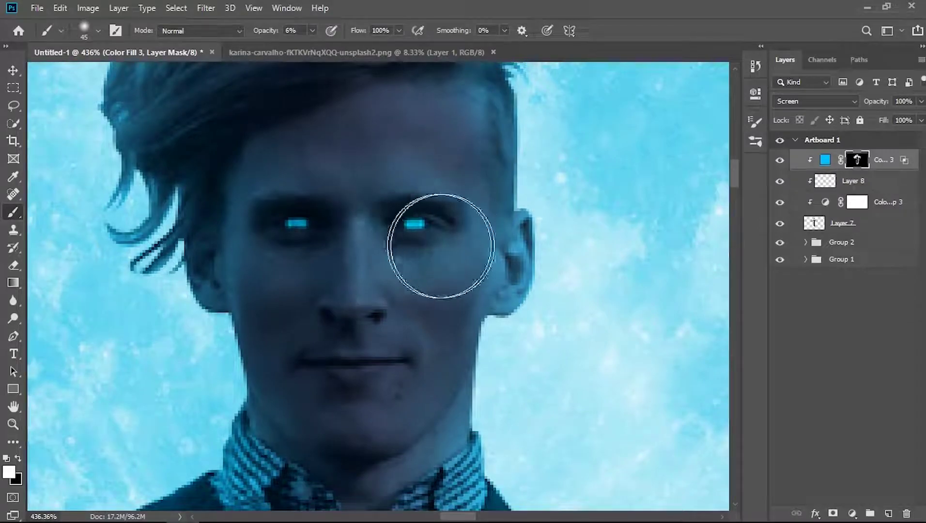
# - Zoom out to the whole composition and set a full-opacity black brush for the mask
pyautogui.hotkey('ctrl', '0')
pyautogui.scroll(3, 509, 316)
pyautogui.press('x')
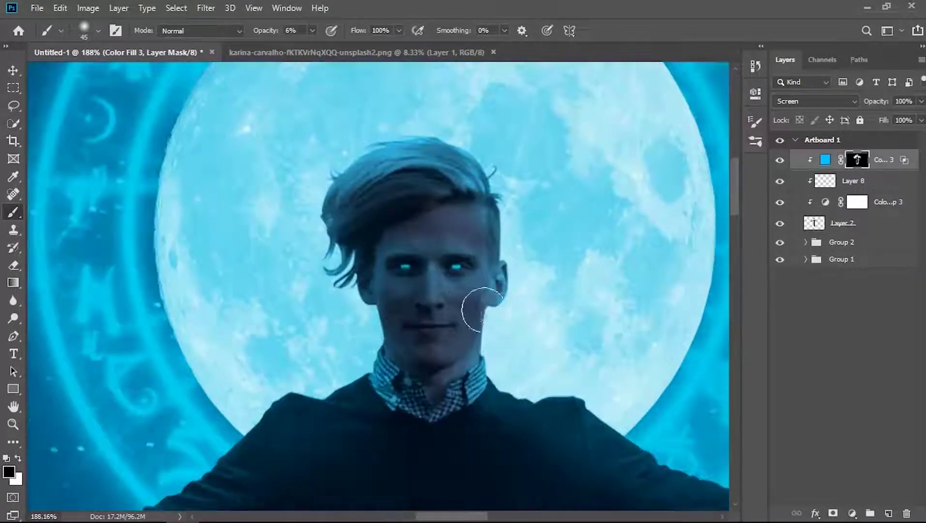
pyautogui.scroll(-3, 371, 242)
pyautogui.scroll(-3, 597, 331)
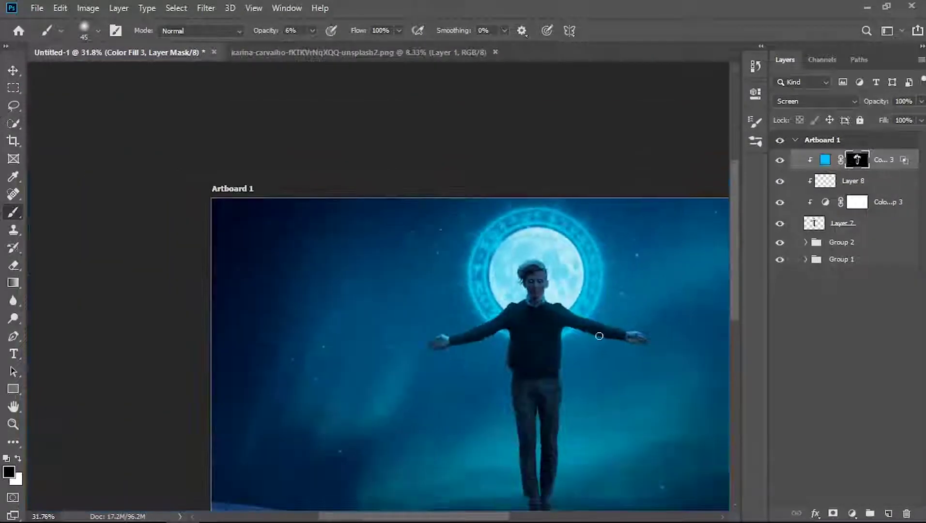
pyautogui.scroll(5, 517, 288)
pyautogui.scroll(2, 478, 237)
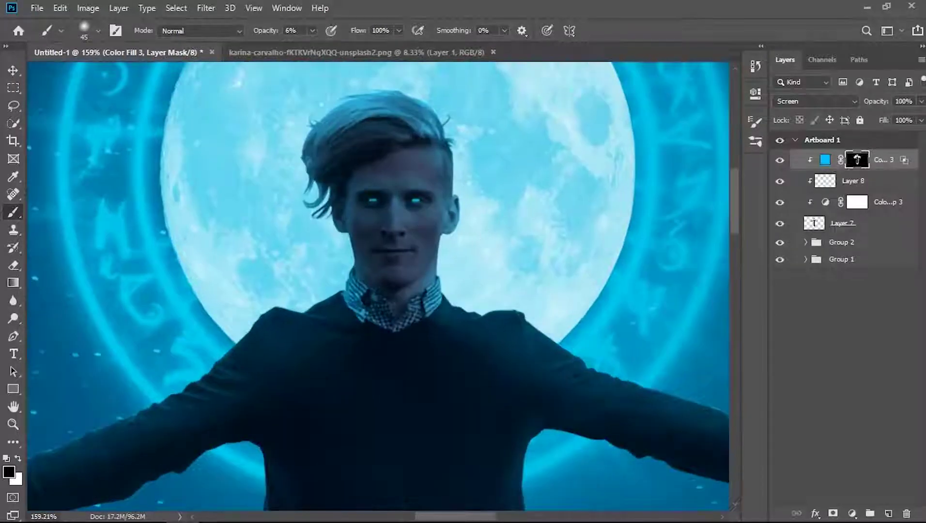
pyautogui.scroll(-3, 472, 218)
pyautogui.scroll(3, 465, 189)
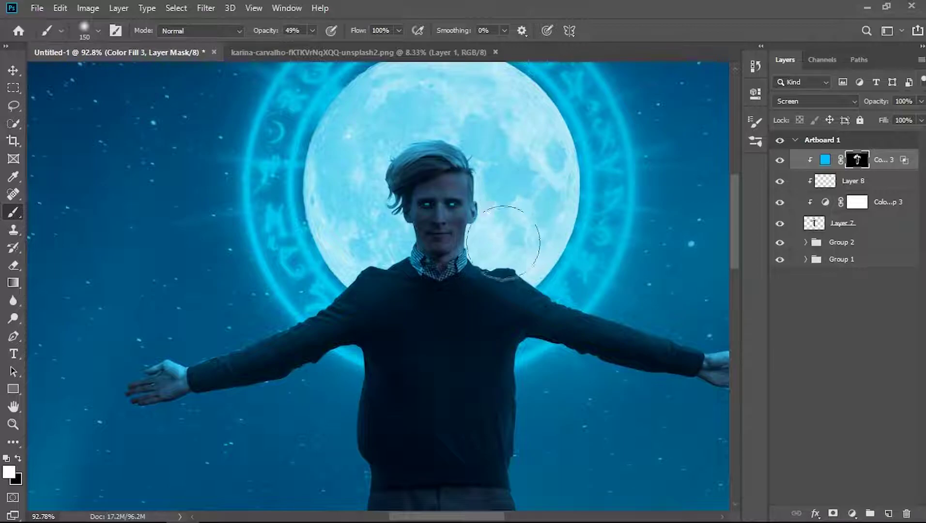
pyautogui.scroll(-3, 585, 283)
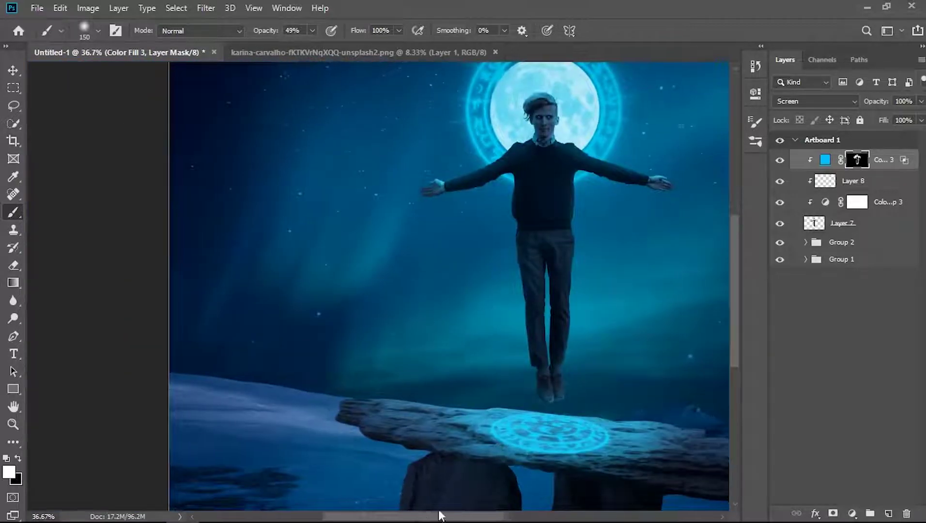
pyautogui.scroll(5, 595, 417)
pyautogui.press('0')
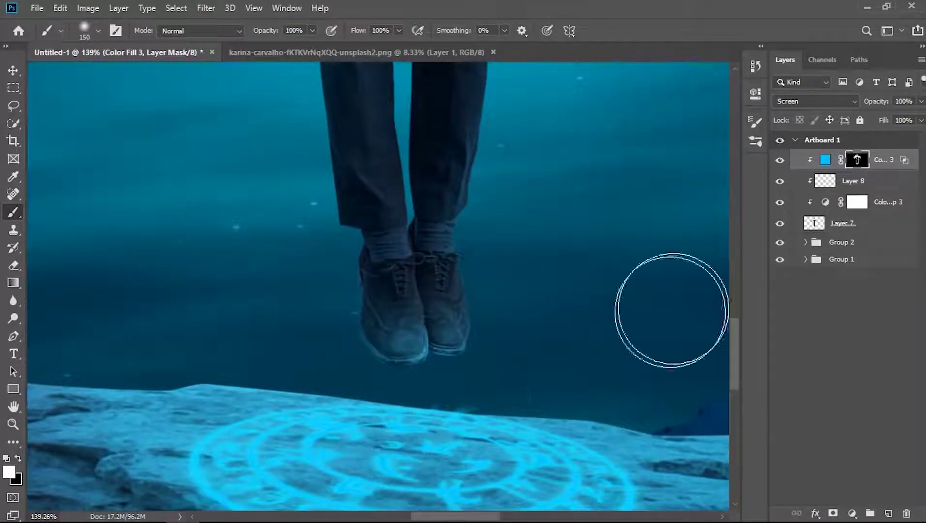
# - Try Normal blending on Color Fill 3, then return it to Screen mode
pyautogui.click(816, 100)
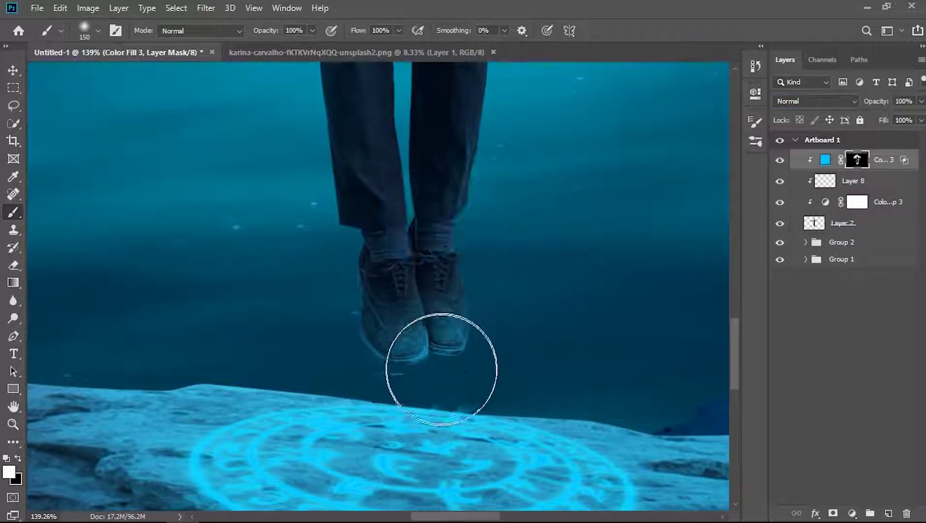
pyautogui.scroll(-3, 502, 176)
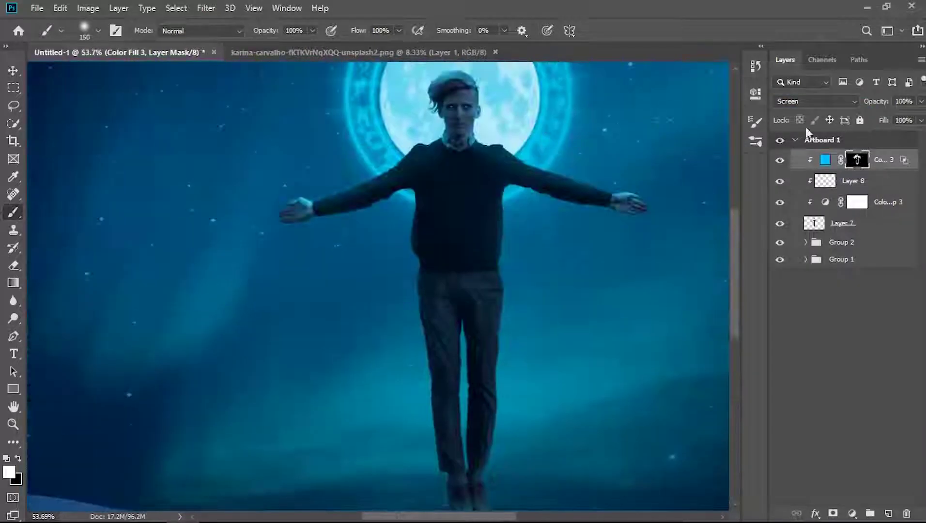
pyautogui.click(816, 100)
pyautogui.click(783, 215)
pyautogui.scroll(-2, 479, 242)
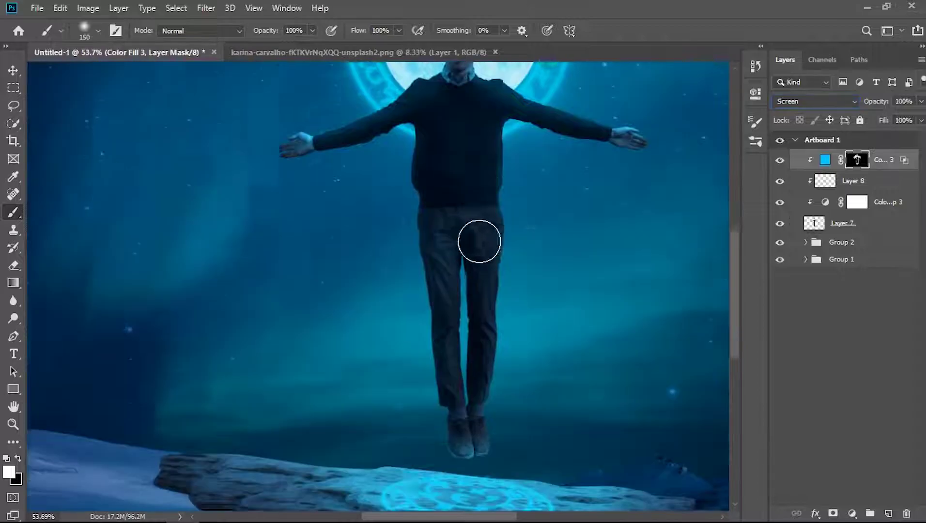
pyautogui.scroll(-3, 413, 486)
pyautogui.hscroll(3, 435, 499)
pyautogui.scroll(-3, 365, 208)
pyautogui.scroll(1, 393, 182)
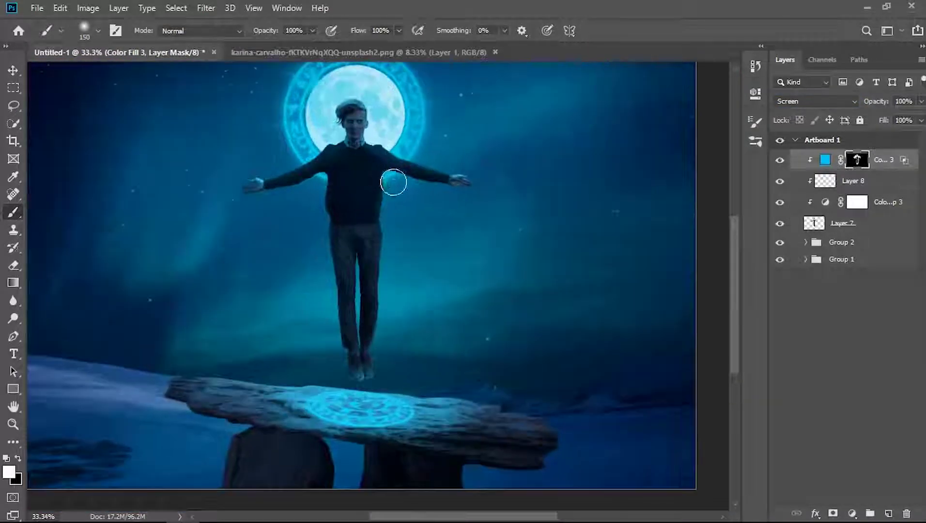
pyautogui.scroll(-1, 376, 158)
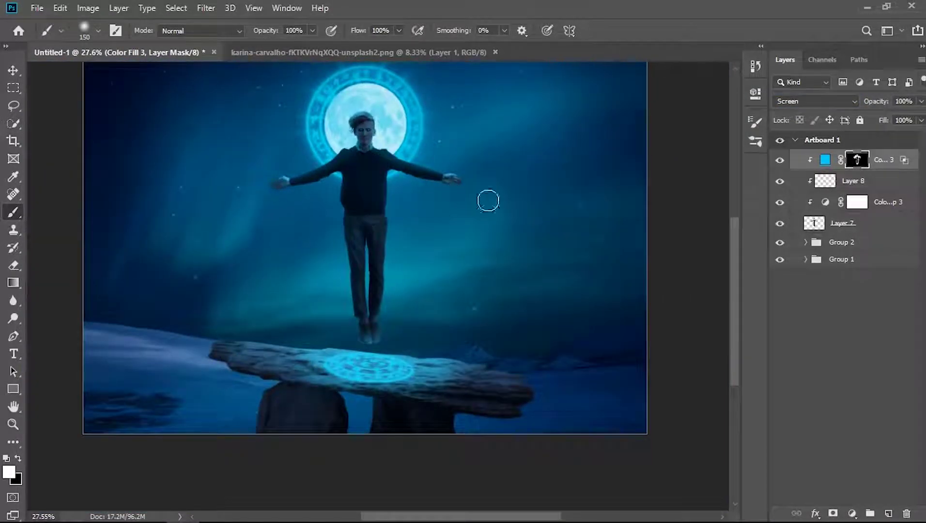
# - Group the four glow layers, including Layer 7 and Layer 8, into Group 3
pyautogui.keyDown('shift'); pyautogui.click(887, 203); pyautogui.keyUp('shift')
pyautogui.hotkey('ctrl', 'g')
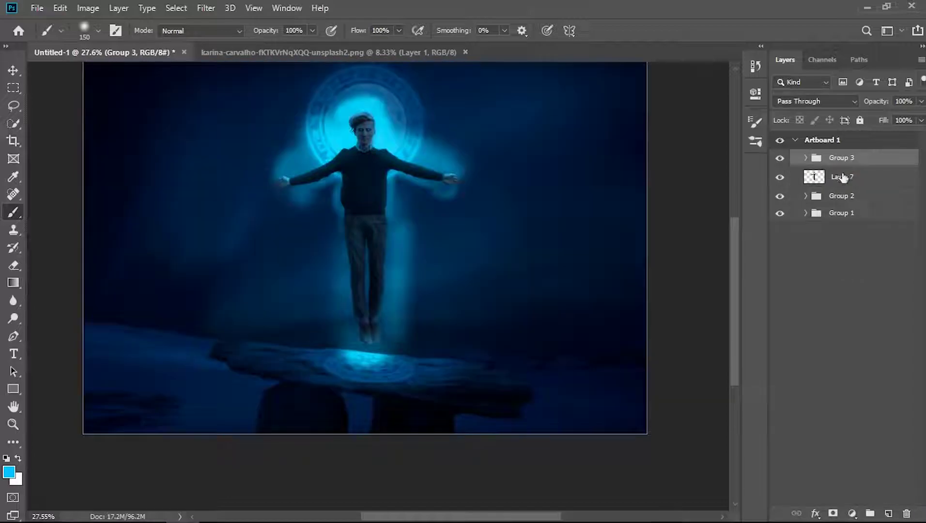
pyautogui.hotkey('ctrl', 'z')
pyautogui.keyDown('shift'); pyautogui.click(877, 223); pyautogui.keyUp('shift')
pyautogui.hotkey('ctrl', 'g')
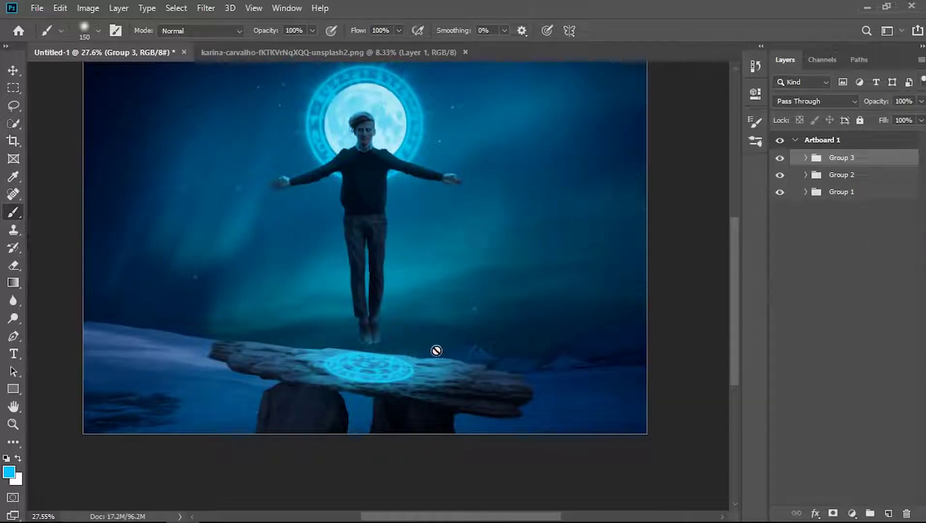
# - Open the Freepik light-streak image and drag it into the main composition
pyautogui.press('v')
pyautogui.click(37, 8)
pyautogui.click(46, 35)
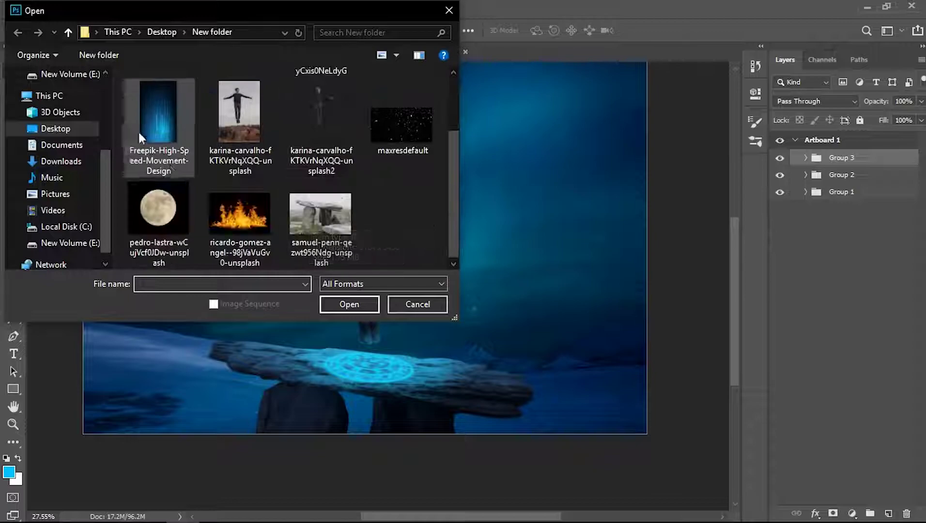
pyautogui.doubleClick(141, 137)
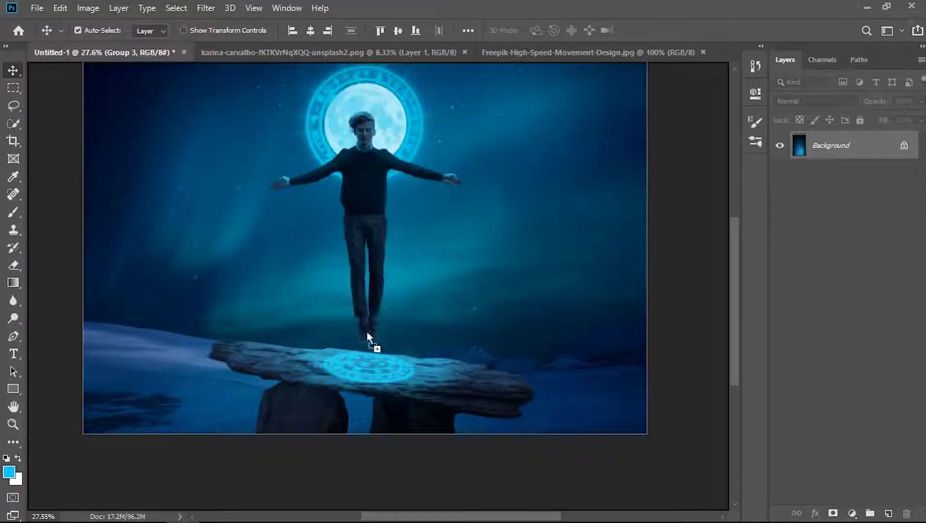
pyautogui.moveTo(95, 54); pyautogui.dragTo(367, 331)
pyautogui.hotkey('ctrl', '+')
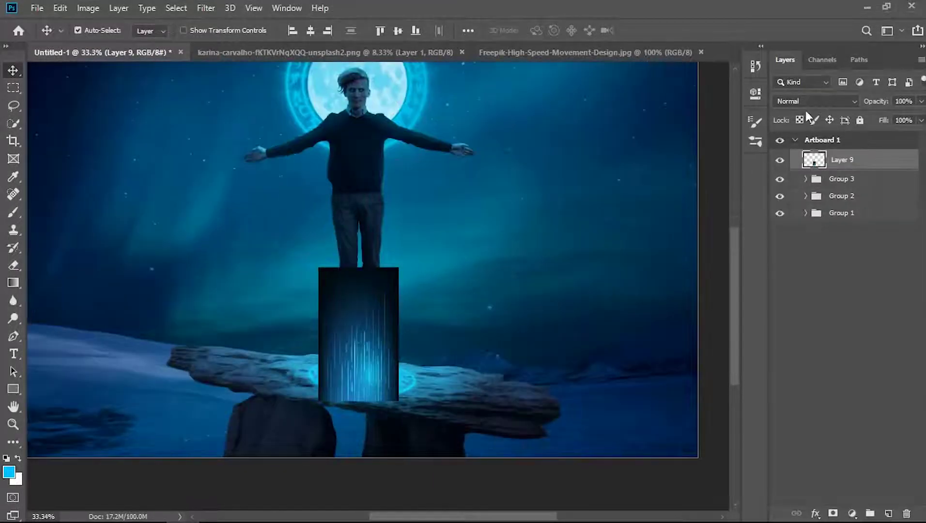
# - Set the streak layer to Screen, add a layer mask and scale it up over the rune
pyautogui.click(806, 102)
pyautogui.click(798, 213)
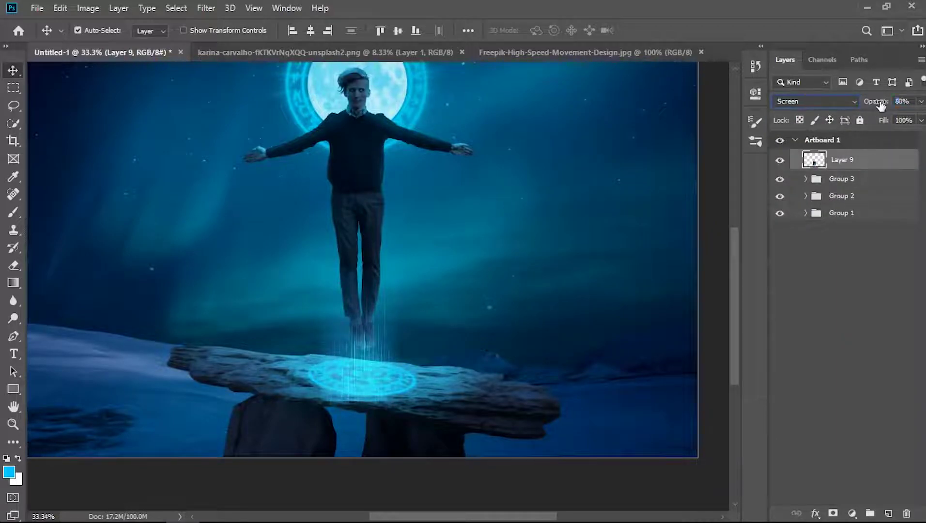
pyautogui.scroll(2, 372, 339)
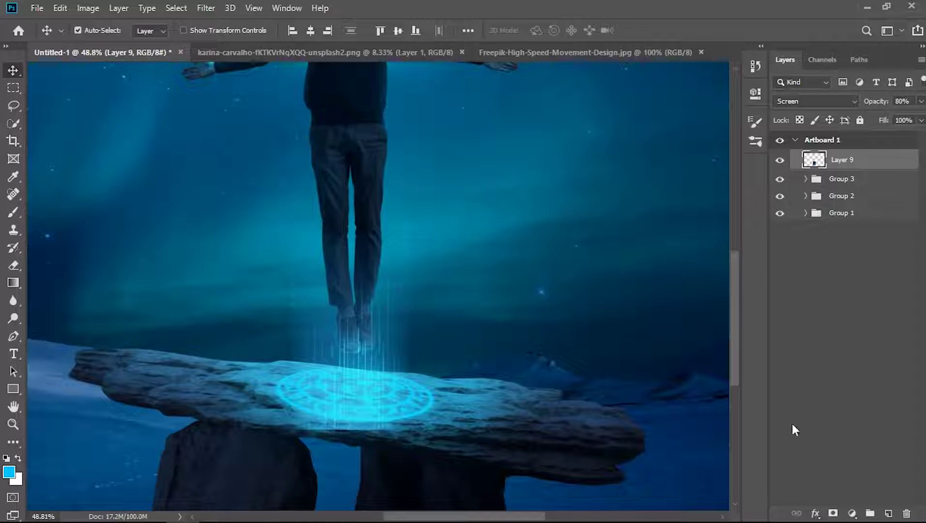
pyautogui.click(834, 513)
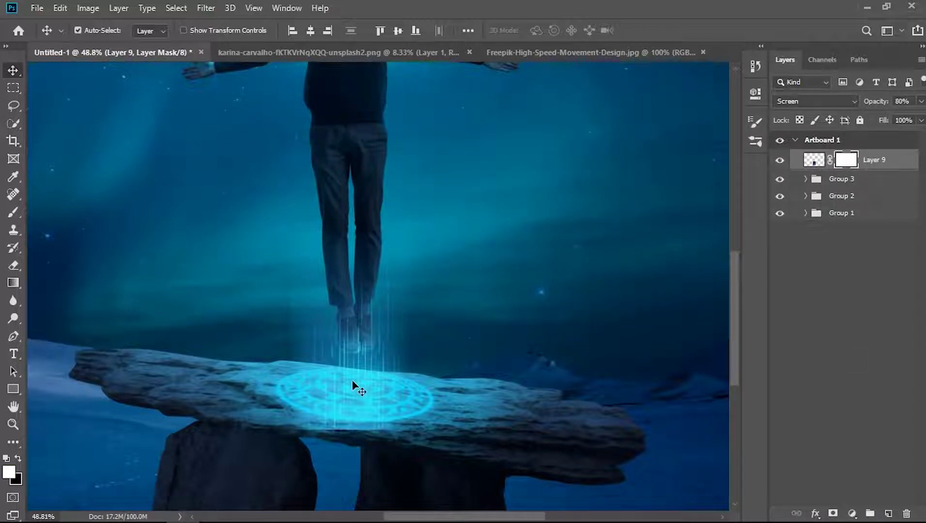
pyautogui.hotkey('ctrl', 't')
pyautogui.moveTo(414, 317)
pyautogui.mouseDown()
pyautogui.moveTo(434, 317)
pyautogui.moveTo(383, 312)
pyautogui.mouseUp()
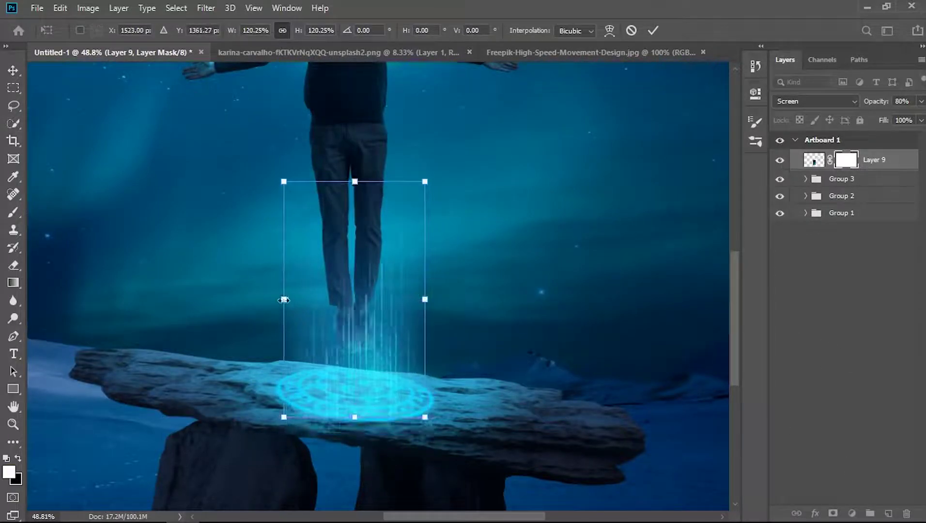
pyautogui.moveTo(284, 299); pyautogui.dragTo(376, 332)
# - Position the streaks beneath the man's feet, commit the transform and invert Layer 9's mask to black
pyautogui.moveTo(279, 287); pyautogui.dragTo(275, 288)
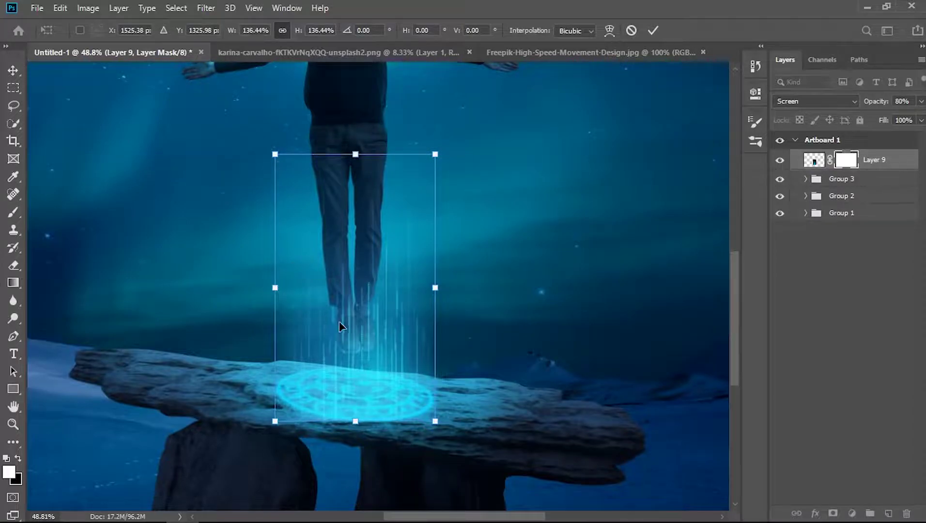
pyautogui.press('Return')
pyautogui.hotkey('ctrl', 'i')
# - Paint streaks back between the rune and feet with a 400 px soft brush at 10% opacity
pyautogui.press('b')
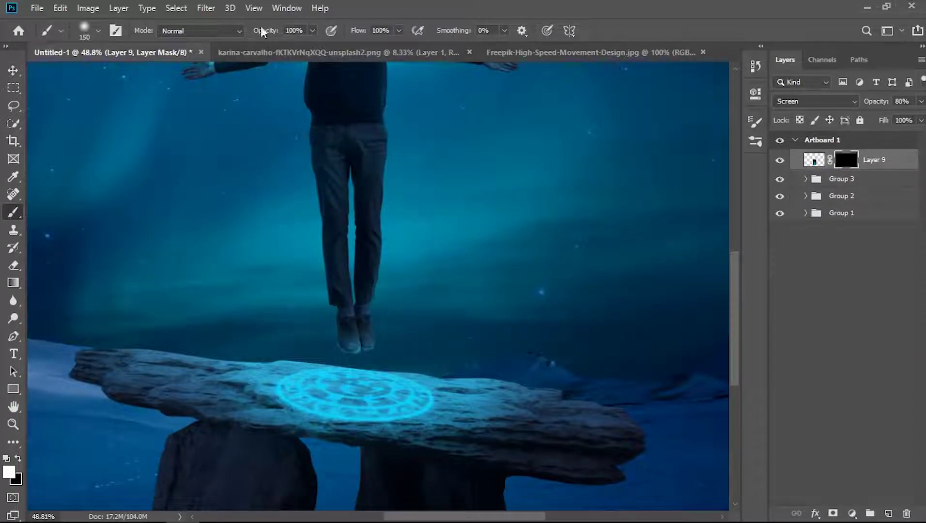
pyautogui.press(']')
pyautogui.press(']')
pyautogui.press(']')
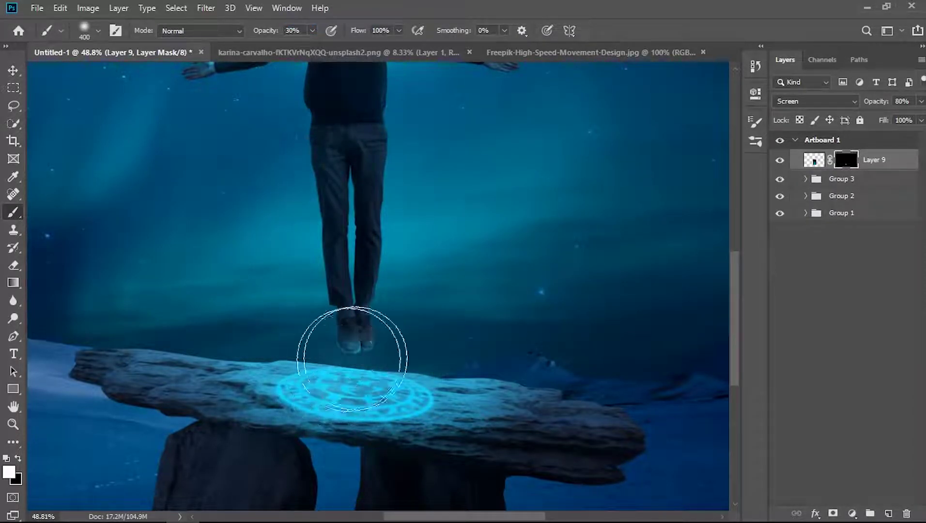
pyautogui.moveTo(341, 331)
pyautogui.mouseDown()
pyautogui.moveTo(331, 341)
pyautogui.moveTo(361, 347)
pyautogui.moveTo(370, 335)
pyautogui.mouseUp()
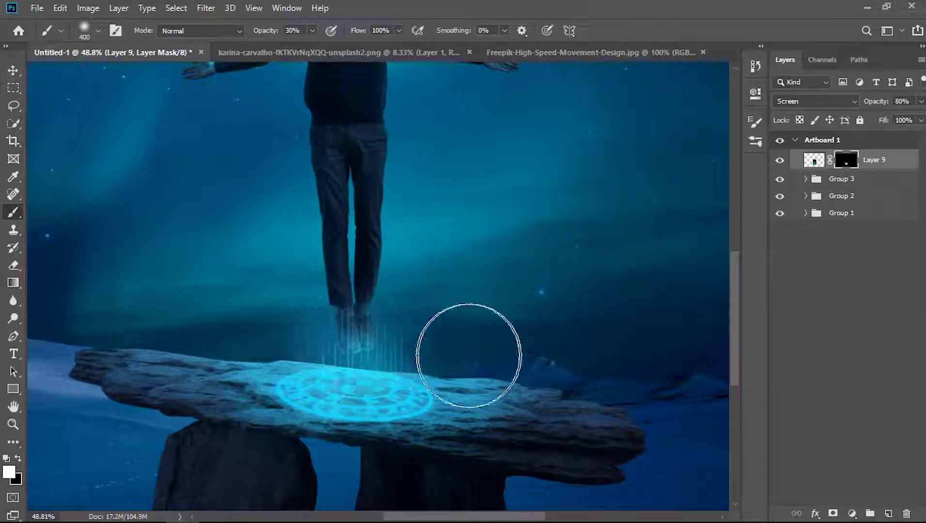
pyautogui.moveTo(465, 347); pyautogui.dragTo(345, 306)
pyautogui.write('x10')
pyautogui.press('Return')
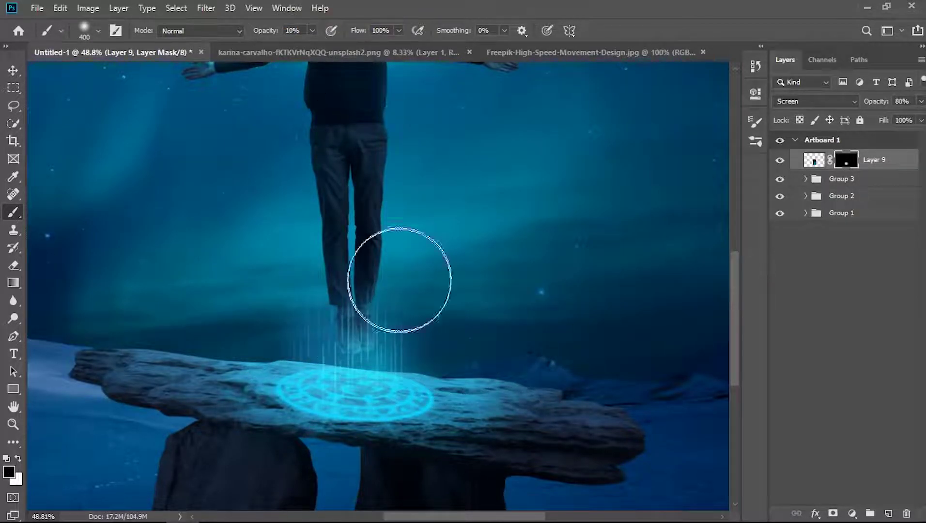
pyautogui.keyDown('alt'); pyautogui.scroll(-2, 489, 291); pyautogui.keyUp('alt')
pyautogui.keyDown('alt'); pyautogui.scroll(-2, 412, 330); pyautogui.keyUp('alt')
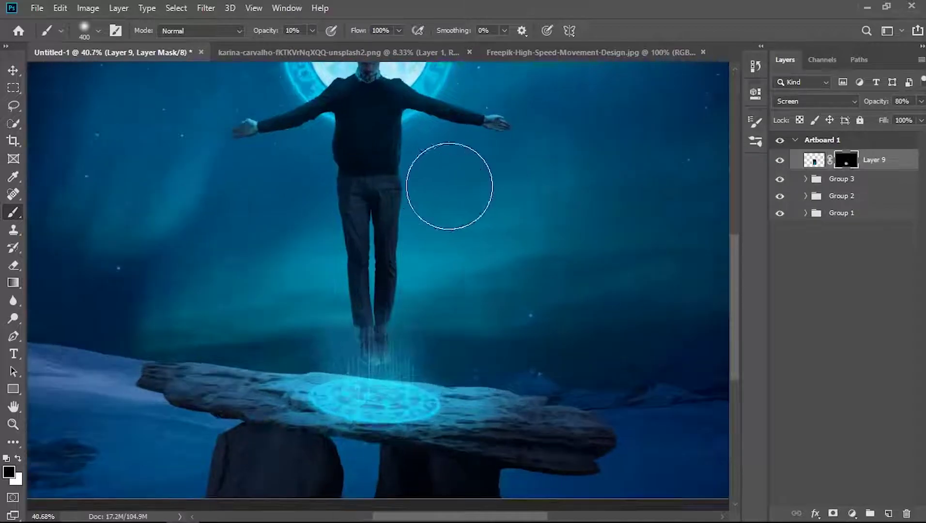
# - Add Layer 10 above Group 1 and pick the AZBrushes3 Cloud 3 brush from Effects
pyautogui.click(867, 199)
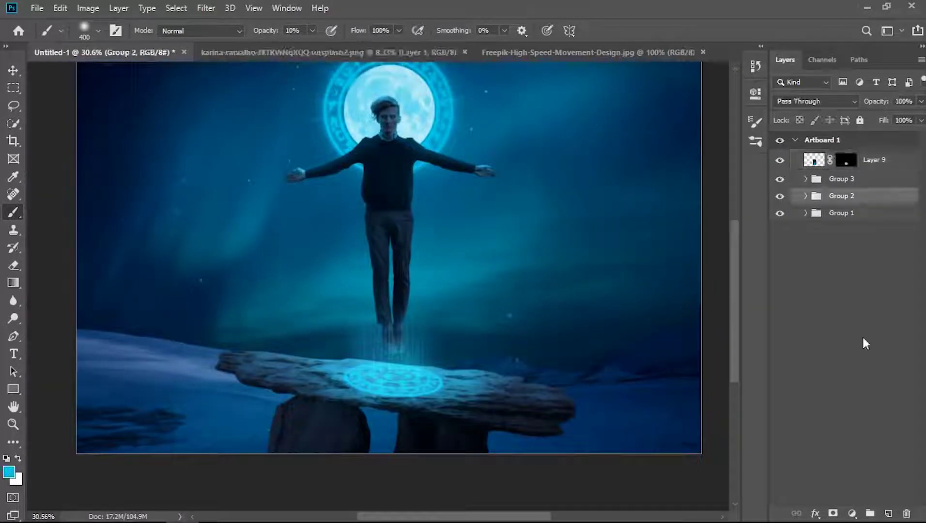
pyautogui.click(860, 218)
pyautogui.click(888, 514)
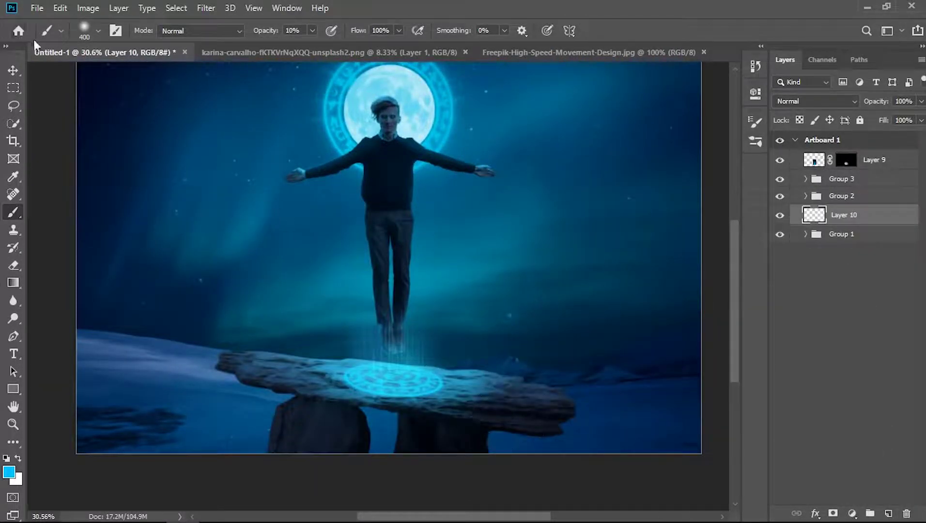
pyautogui.click(98, 31)
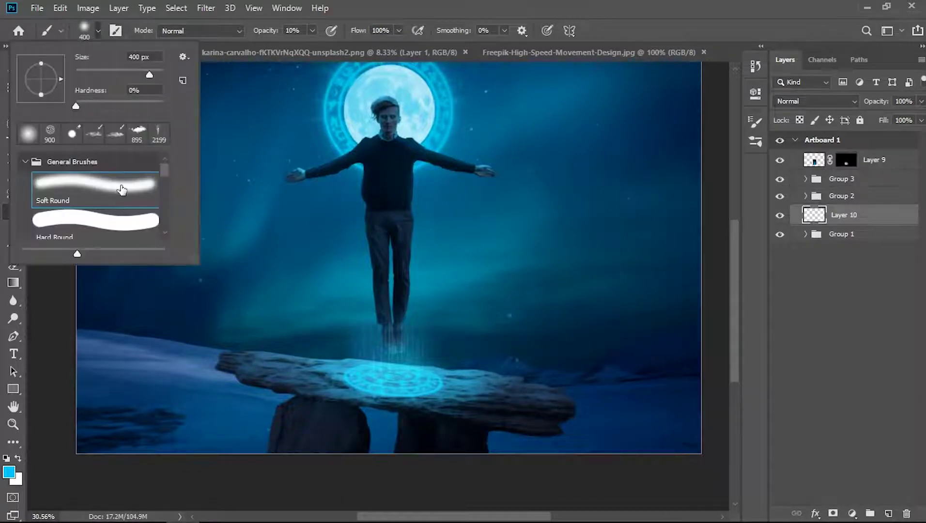
pyautogui.click(573, 116)
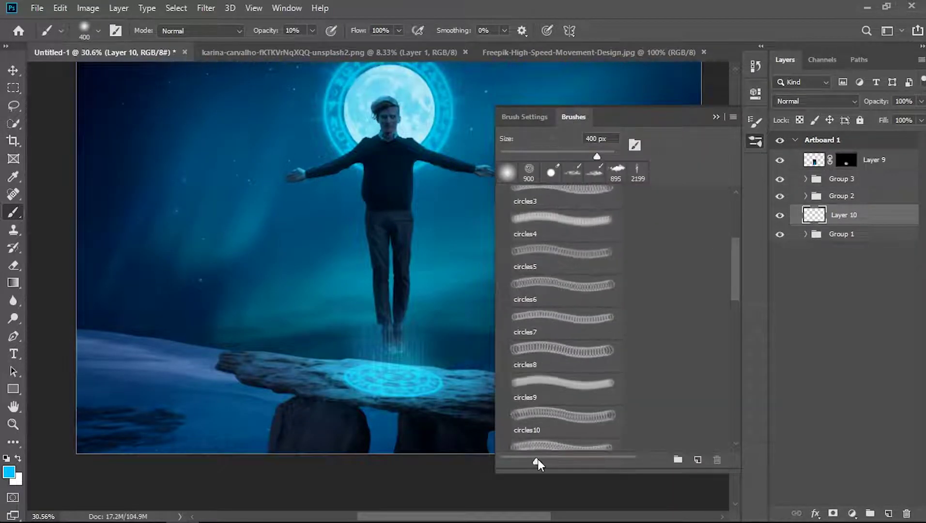
pyautogui.moveTo(532, 461); pyautogui.dragTo(522, 461)
pyautogui.click(503, 247)
pyautogui.click(525, 339)
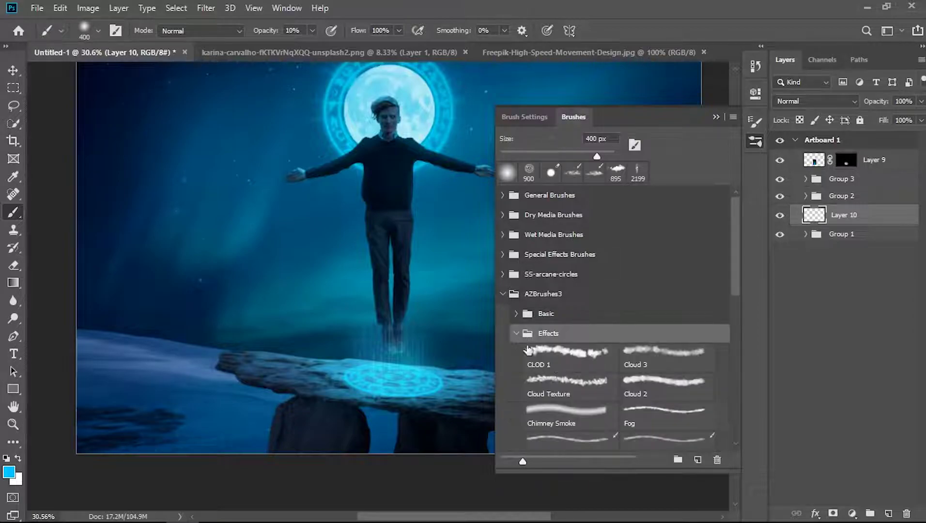
pyautogui.click(663, 356)
pyautogui.click(716, 117)
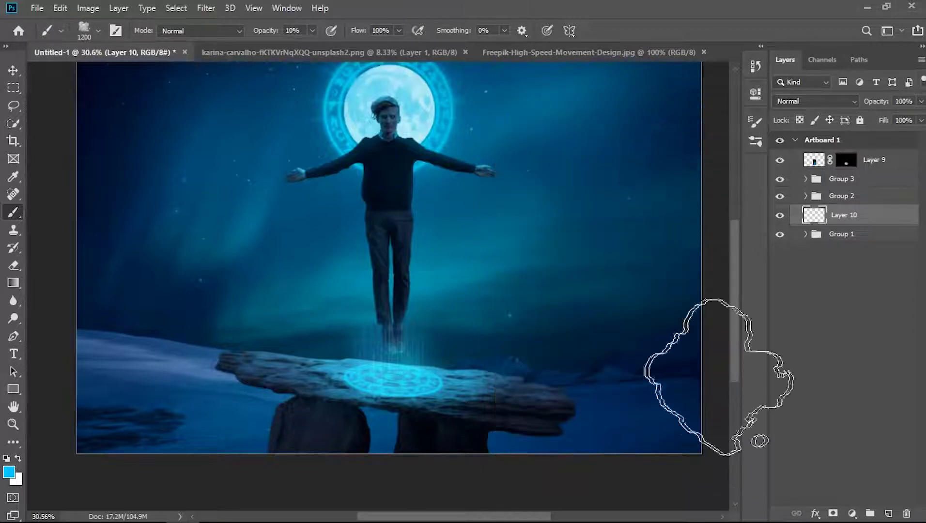
# - Paint dark grey fog across the ground on Layer 10, building it up at 34% opacity
pyautogui.click(8, 471)
pyautogui.click(327, 231)
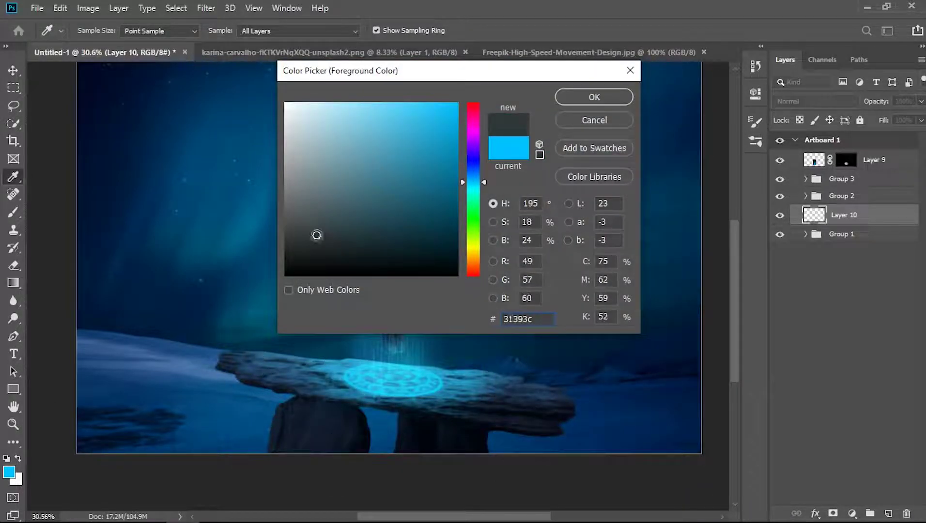
pyautogui.click(594, 97)
pyautogui.moveTo(127, 354); pyautogui.dragTo(529, 398)
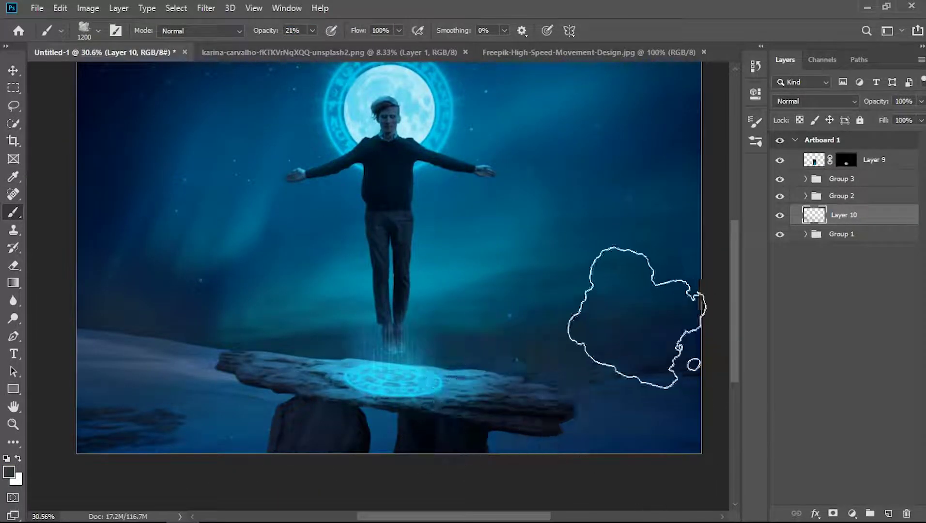
pyautogui.moveTo(528, 398); pyautogui.dragTo(124, 320)
pyautogui.moveTo(256, 34); pyautogui.dragTo(264, 33)
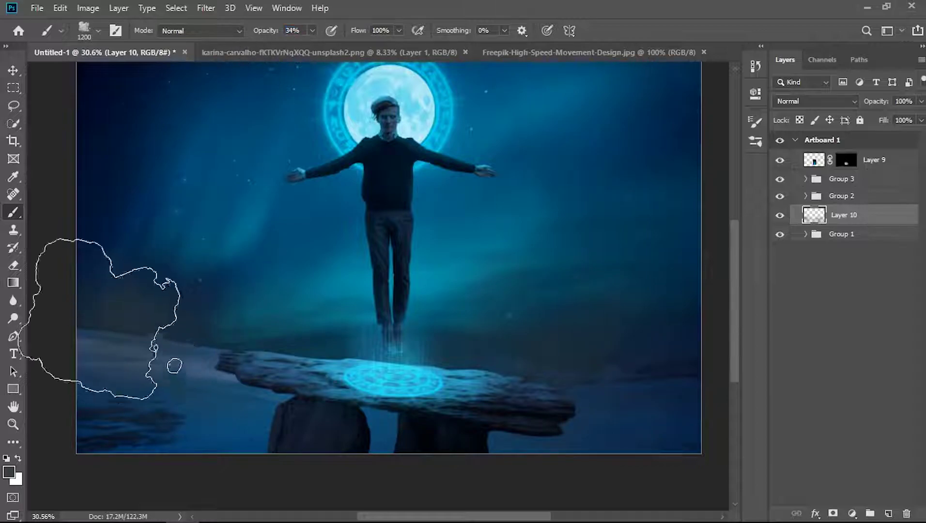
pyautogui.moveTo(230, 472); pyautogui.dragTo(736, 290)
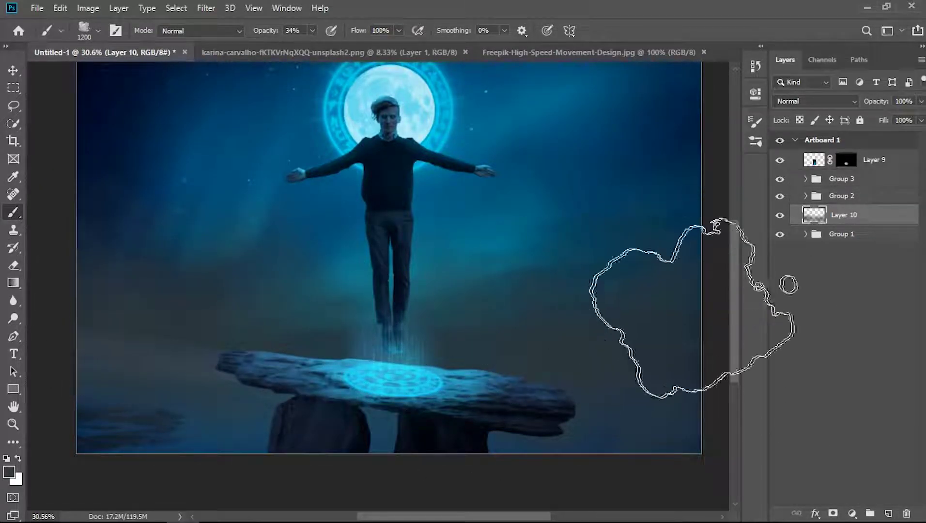
# - Add Layer 11 above Group 2 and paint more fog along the bottom with a 700 px brush
pyautogui.click(878, 196)
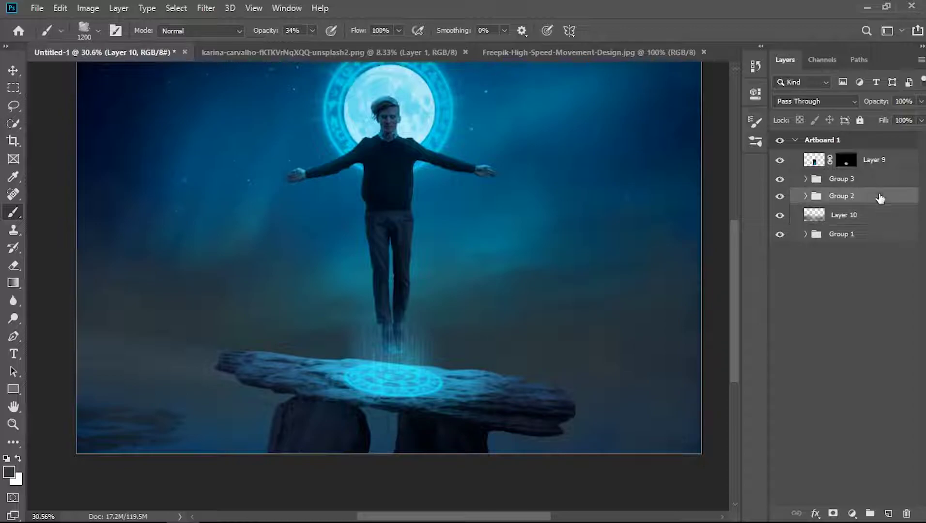
pyautogui.click(888, 513)
pyautogui.press('[')
pyautogui.press('[')
pyautogui.press('[')
pyautogui.moveTo(233, 437); pyautogui.dragTo(206, 417)
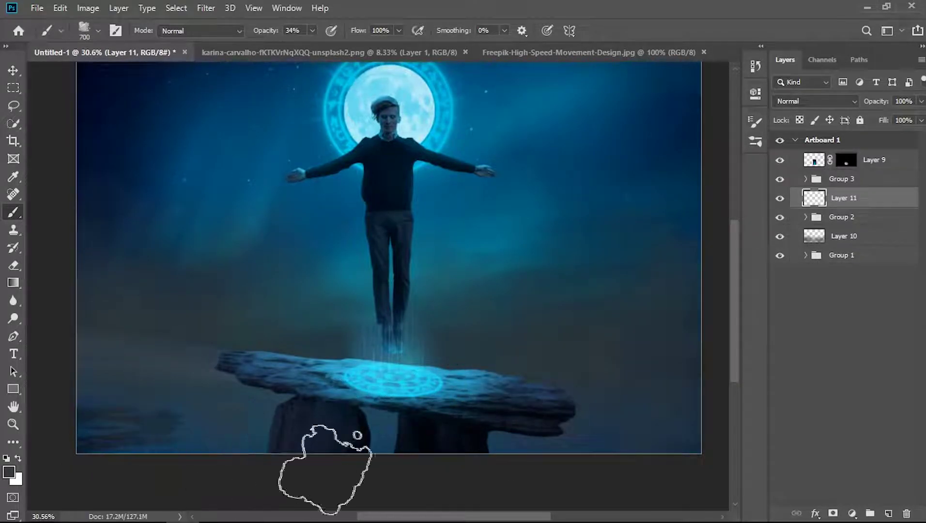
pyautogui.scroll(-2, 601, 373)
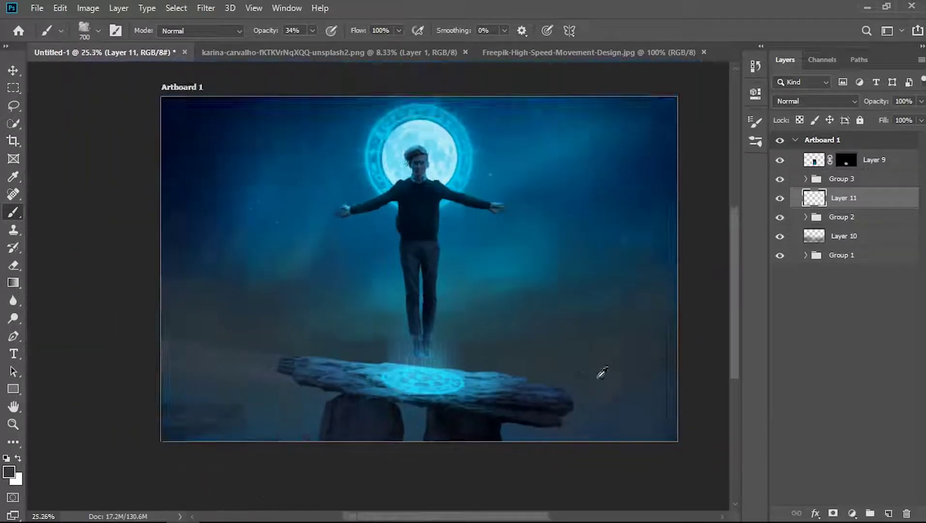
# - Open the falling-leaves image 9-1.png and close the other unused image tabs
pyautogui.click(901, 165)
pyautogui.click(37, 8)
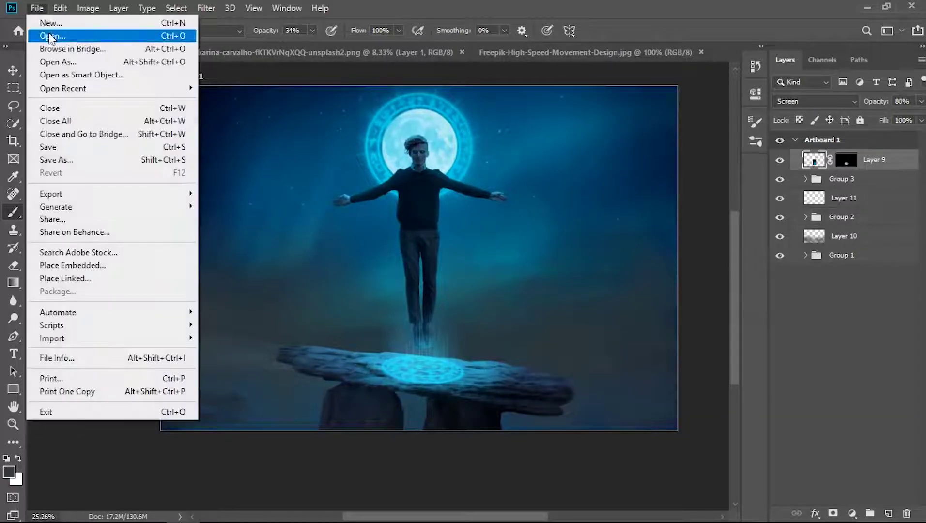
pyautogui.click(46, 35)
pyautogui.doubleClick(164, 112)
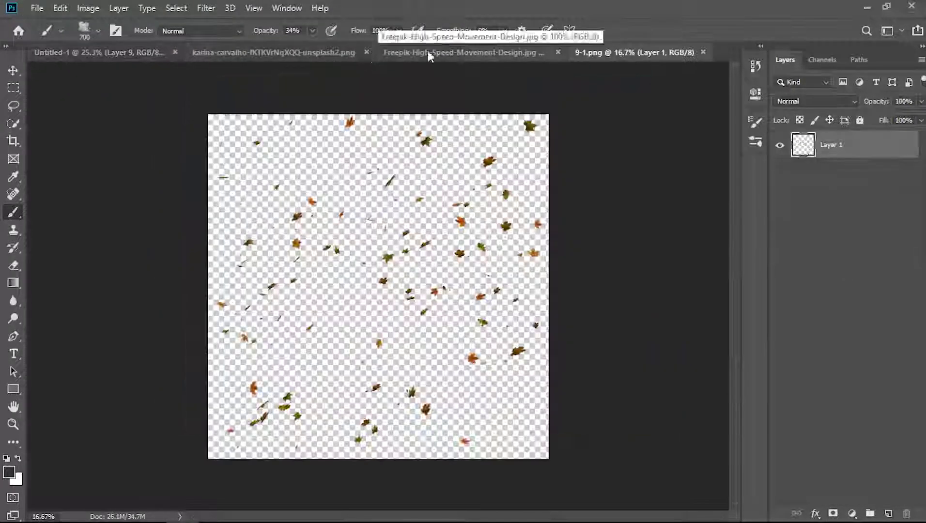
pyautogui.click(511, 54)
pyautogui.click(609, 52)
pyautogui.click(446, 57)
pyautogui.hotkey('ctrl', 'w')
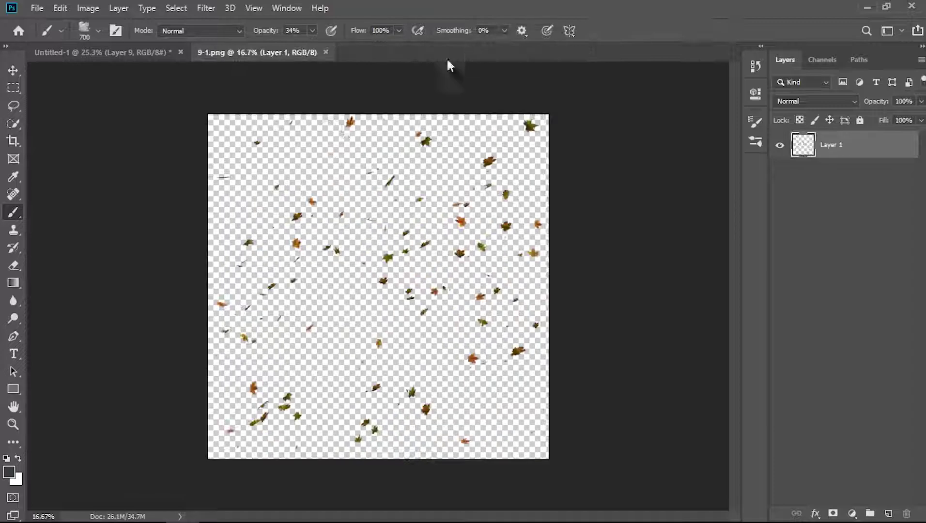
pyautogui.press('v')
# - Move the leaves into Untitled-1, rotating 1.09° and scaling 111% to cover the scene
pyautogui.moveTo(303, 225); pyautogui.dragTo(416, 249)
pyautogui.hotkey('ctrl', 't')
pyautogui.moveTo(629, 356); pyautogui.dragTo(634, 362)
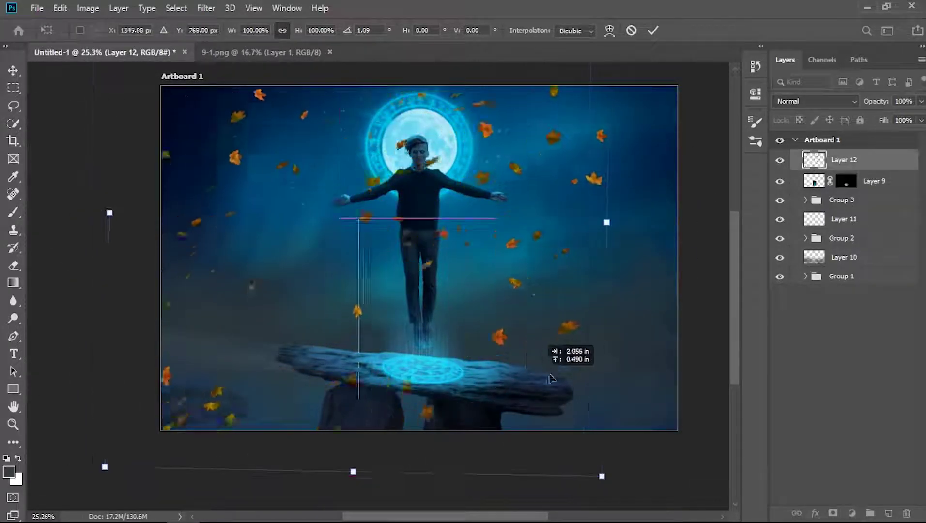
pyautogui.moveTo(563, 455)
pyautogui.mouseDown()
pyautogui.moveTo(629, 448)
pyautogui.moveTo(702, 507)
pyautogui.mouseUp()
pyautogui.moveTo(568, 368); pyautogui.dragTo(567, 398)
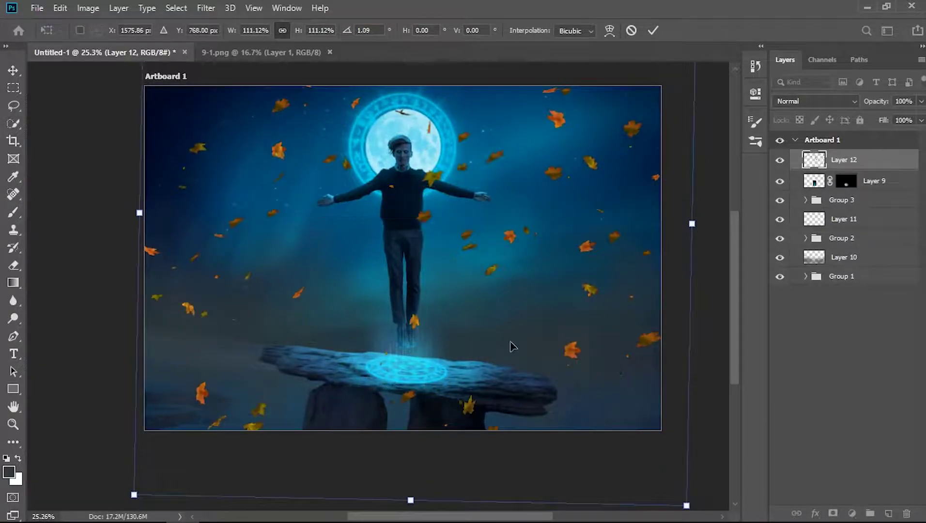
pyautogui.press('Return')
pyautogui.click(851, 514)
# - Add a Moonlight.3DL Color Lookup clipped to the leaves on Layer 12
pyautogui.click(848, 388)
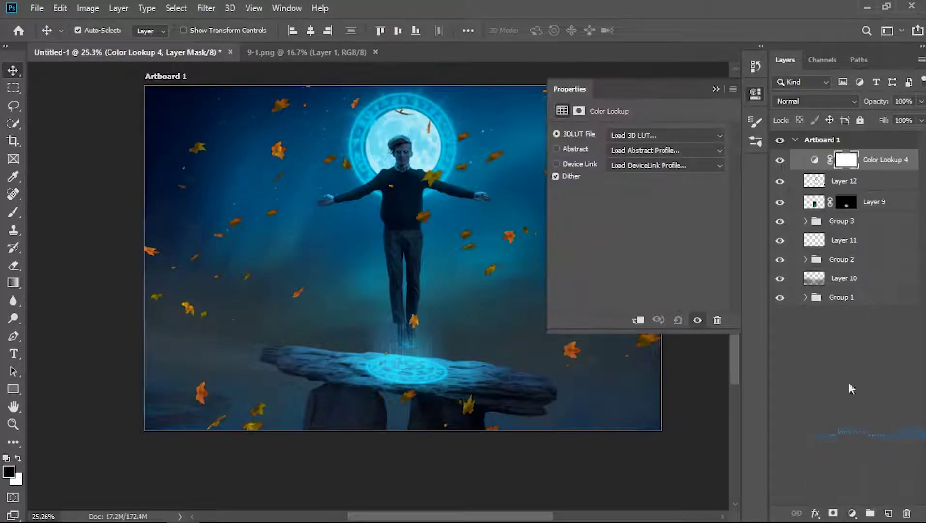
pyautogui.click(664, 135)
pyautogui.click(644, 378)
pyautogui.click(637, 320)
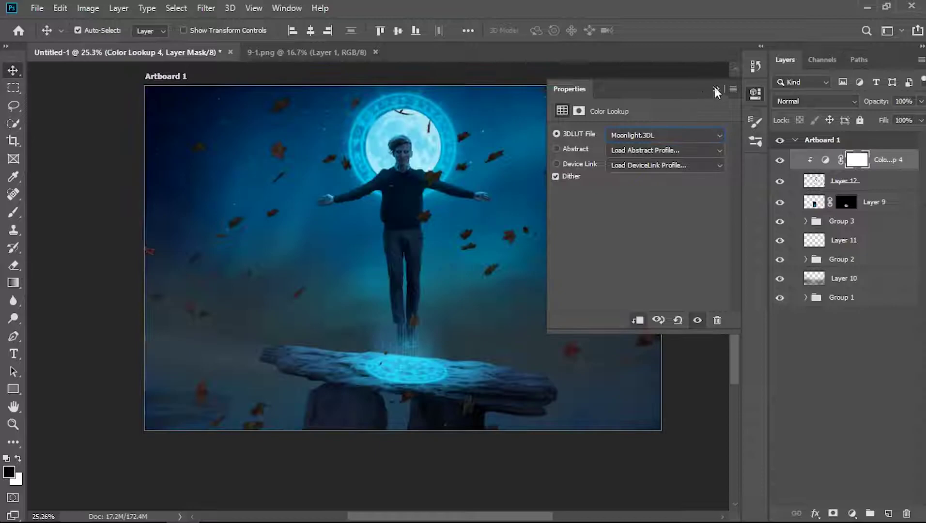
pyautogui.hotkey('alt', '[')
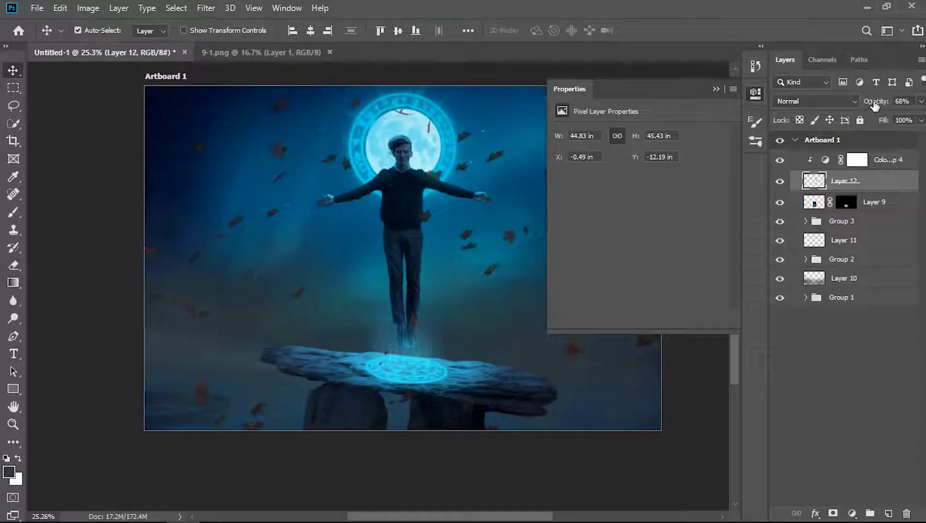
pyautogui.click(716, 89)
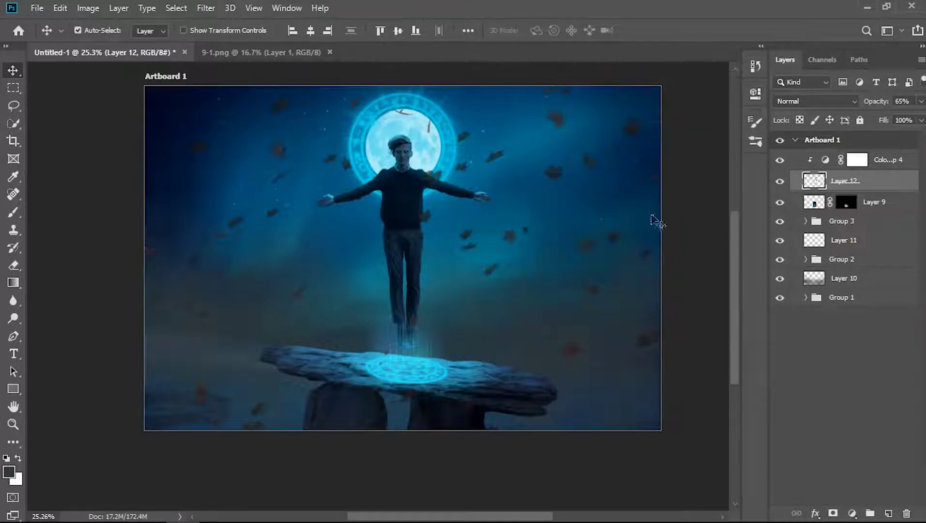
# - Apply a Motion Blur to the leaves with angle 13° and distance 25 px
pyautogui.click(206, 8)
pyautogui.moveTo(279, 162)
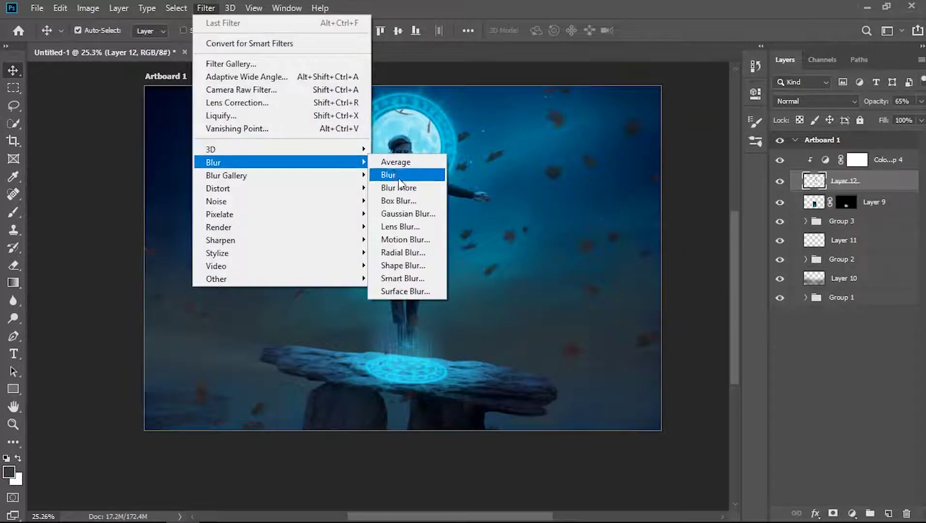
pyautogui.click(405, 239)
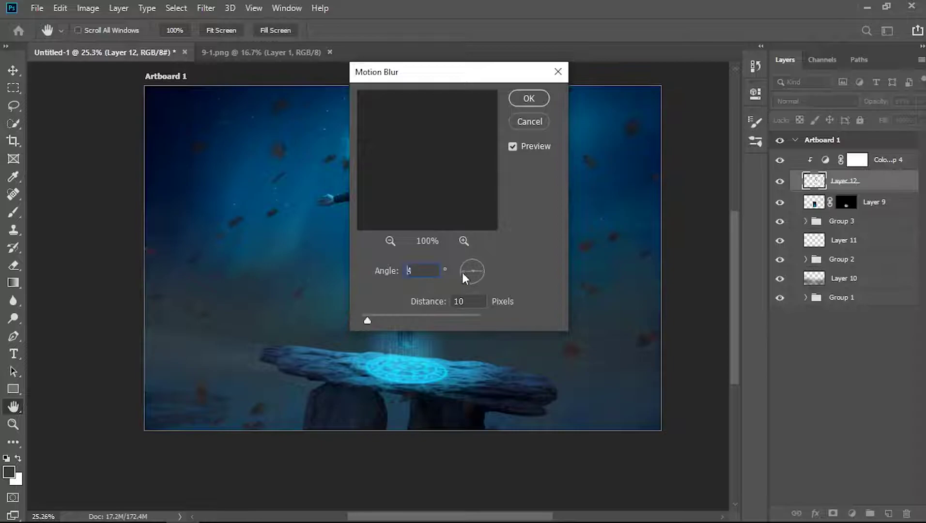
pyautogui.moveTo(390, 320); pyautogui.dragTo(382, 322)
pyautogui.click(462, 275)
pyautogui.moveTo(422, 79); pyautogui.dragTo(679, 112)
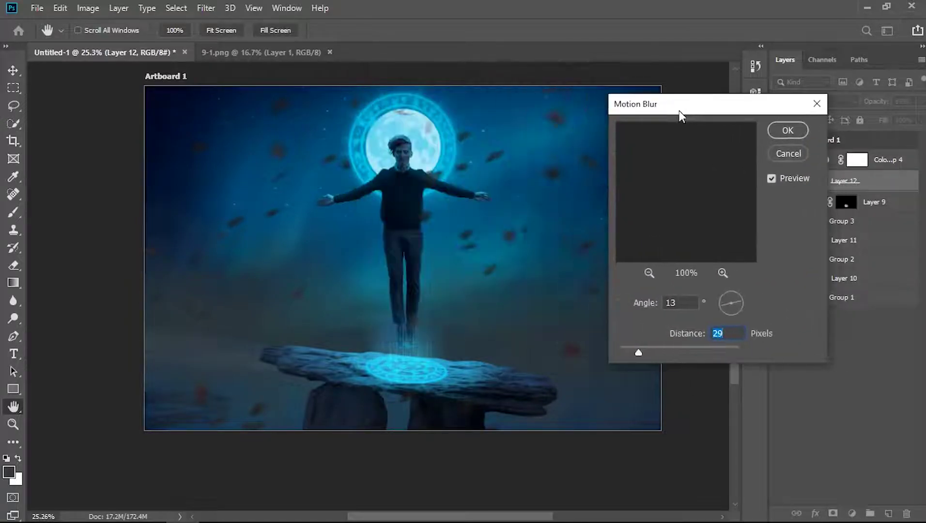
pyautogui.moveTo(644, 351); pyautogui.dragTo(654, 350)
pyautogui.click(776, 153)
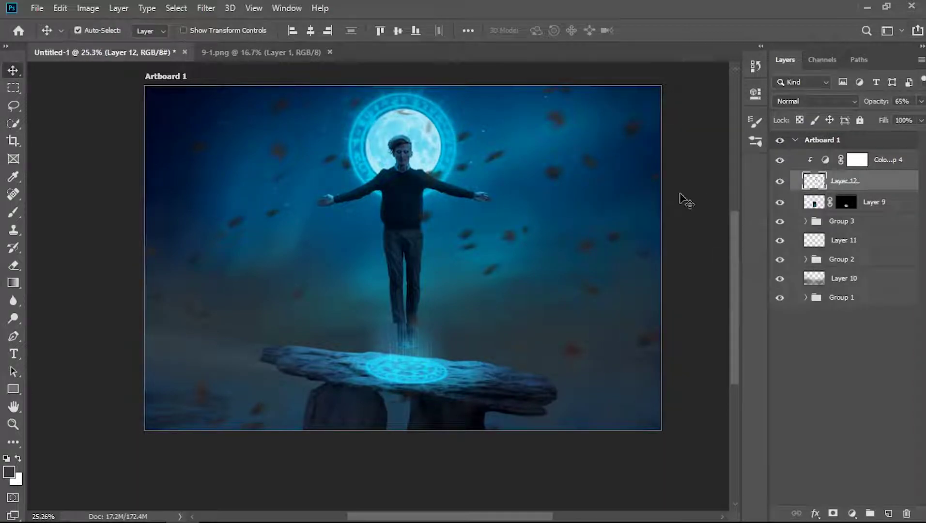
# - Stamp the visible layers into Layer 13 and in Camera Raw set Temperature -5, Exposure +0.20
pyautogui.hotkey('ctrl', 'shift', 'alt', 'e')
pyautogui.click(205, 8)
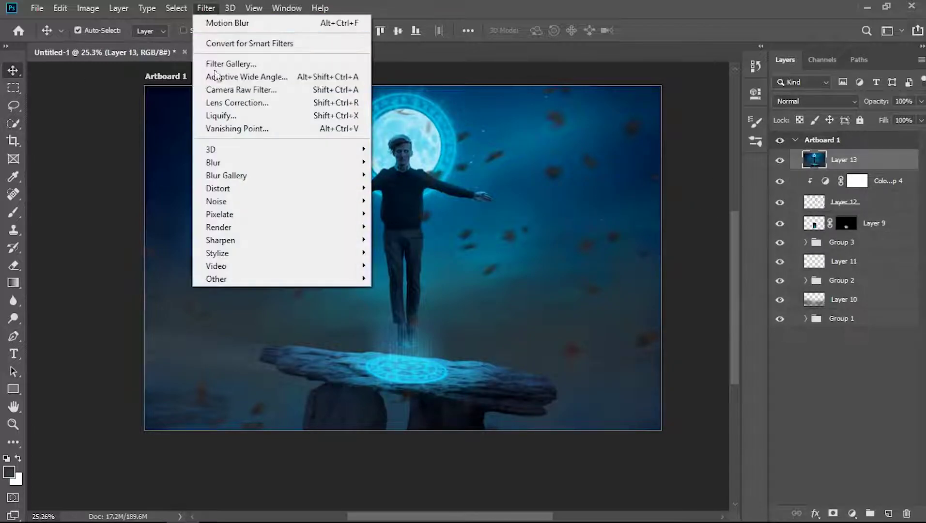
pyautogui.click(221, 91)
pyautogui.scroll(5, 736, 179)
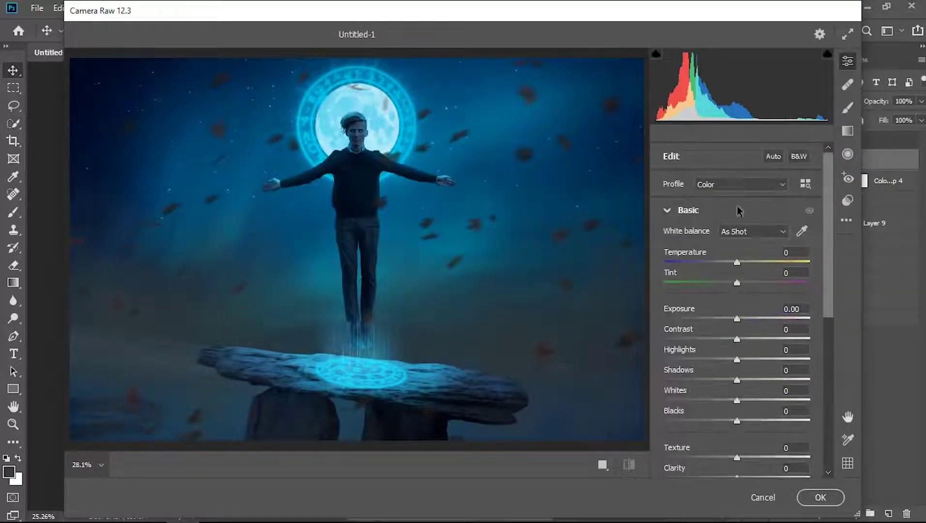
pyautogui.moveTo(737, 262)
pyautogui.mouseDown()
pyautogui.moveTo(761, 262)
pyautogui.moveTo(740, 262)
pyautogui.moveTo(735, 284)
pyautogui.mouseUp()
pyautogui.write('-2')
pyautogui.press('Return')
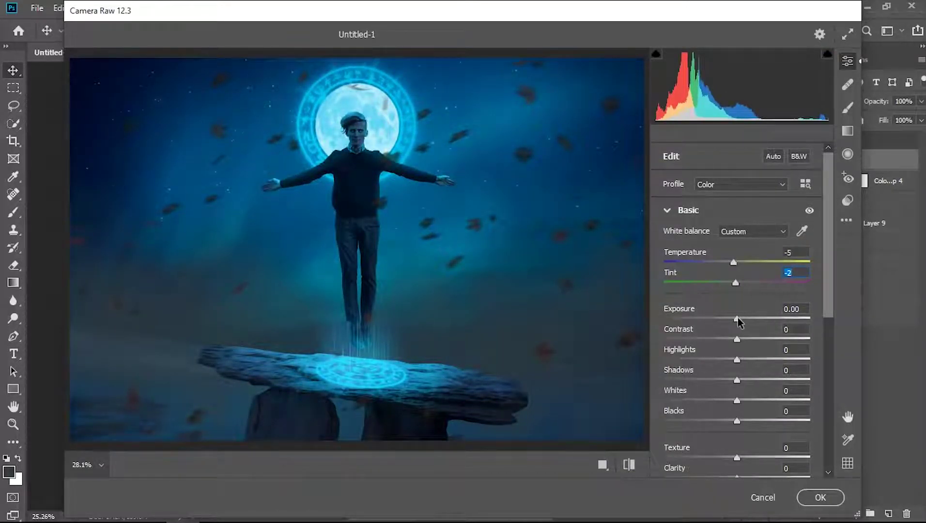
pyautogui.moveTo(736, 319)
pyautogui.mouseDown()
pyautogui.moveTo(728, 317)
pyautogui.moveTo(743, 318)
pyautogui.moveTo(723, 339)
pyautogui.moveTo(740, 339)
pyautogui.moveTo(713, 340)
pyautogui.moveTo(733, 339)
pyautogui.moveTo(717, 360)
pyautogui.moveTo(744, 360)
pyautogui.moveTo(693, 379)
pyautogui.mouseUp()
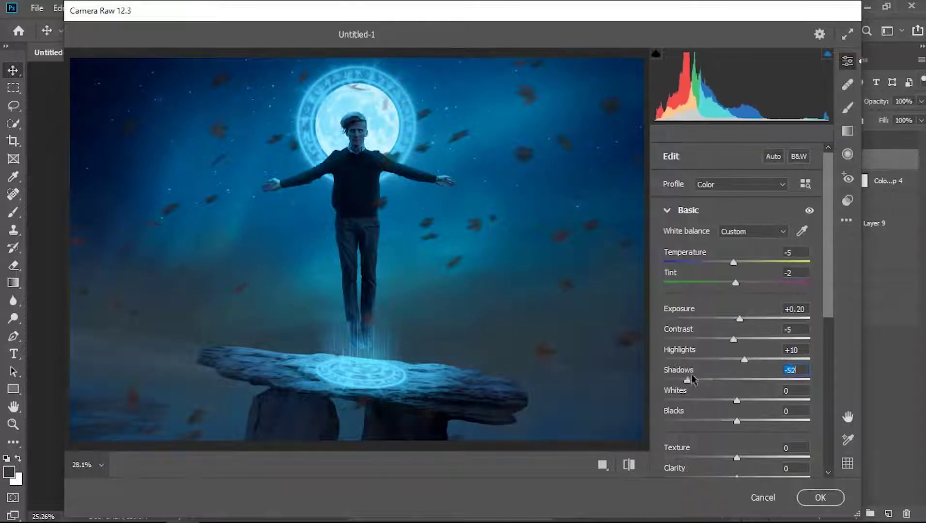
pyautogui.moveTo(737, 401)
pyautogui.mouseDown()
pyautogui.moveTo(755, 401)
pyautogui.moveTo(739, 424)
pyautogui.mouseUp()
# - Raise Texture to +5 and Vibrance to +15, and adjust the Split Toning settings
pyautogui.scroll(-2, 776, 388)
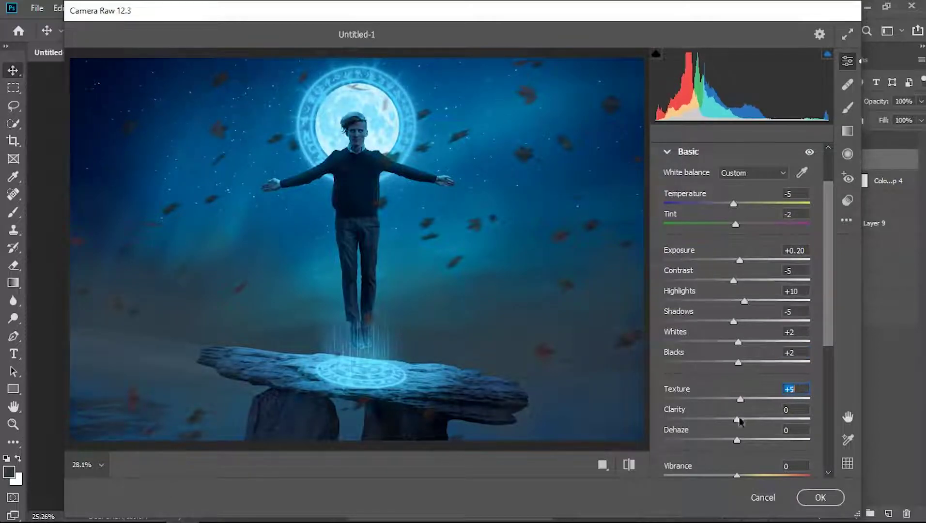
pyautogui.scroll(-2, 738, 421)
pyautogui.click(743, 416)
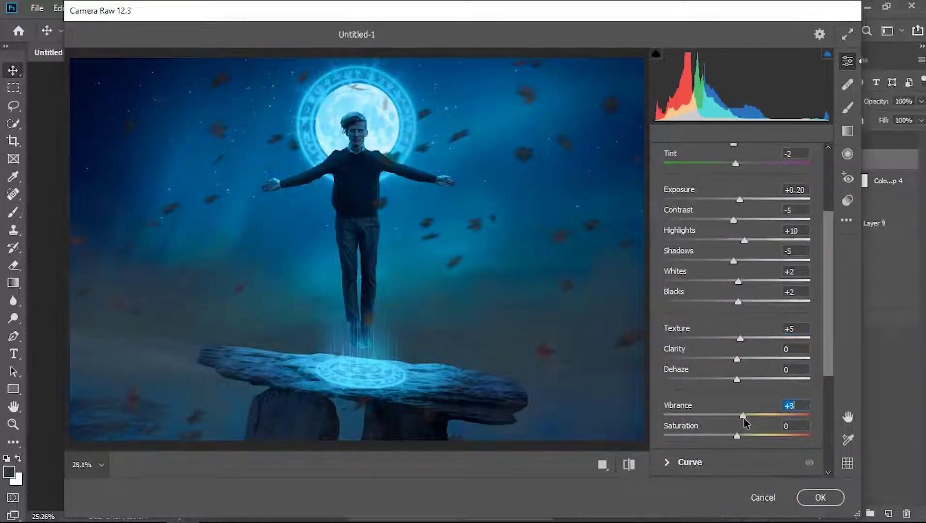
pyautogui.scroll(-3, 822, 401)
pyautogui.moveTo(737, 328)
pyautogui.mouseDown()
pyautogui.moveTo(750, 330)
pyautogui.moveTo(743, 357)
pyautogui.mouseUp()
pyautogui.scroll(-2, 699, 398)
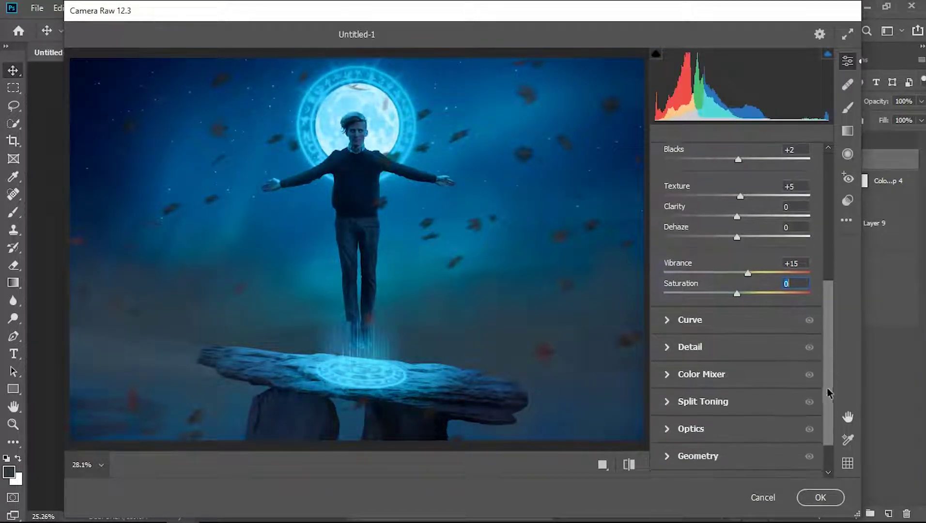
pyautogui.click(702, 403)
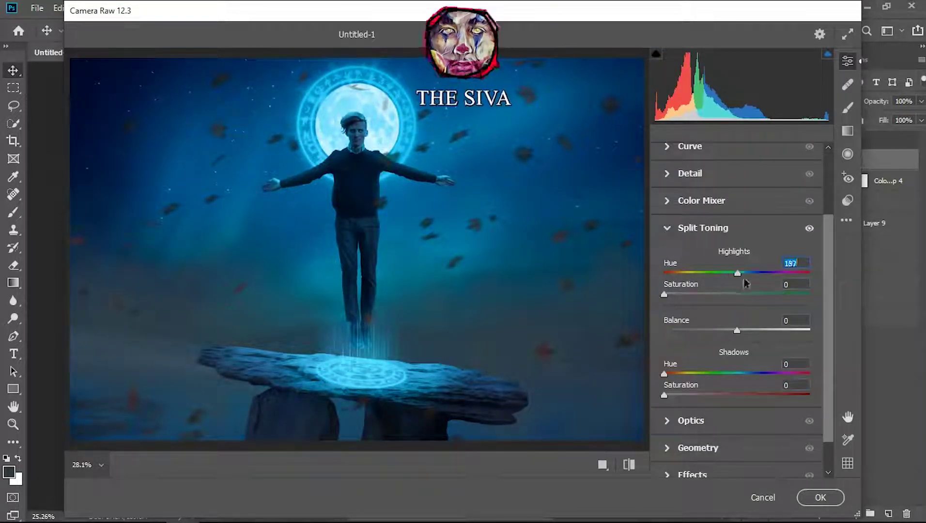
pyautogui.press('Tab')
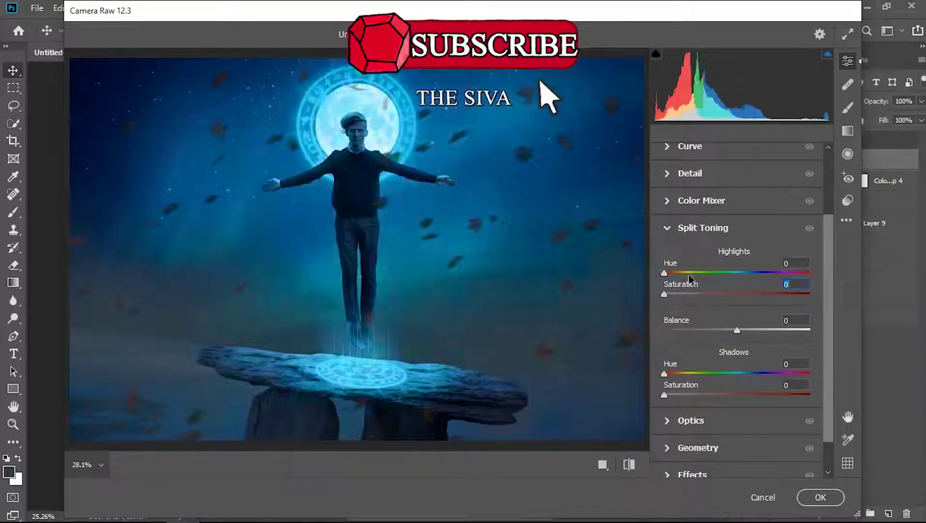
pyautogui.scroll(-1, 722, 285)
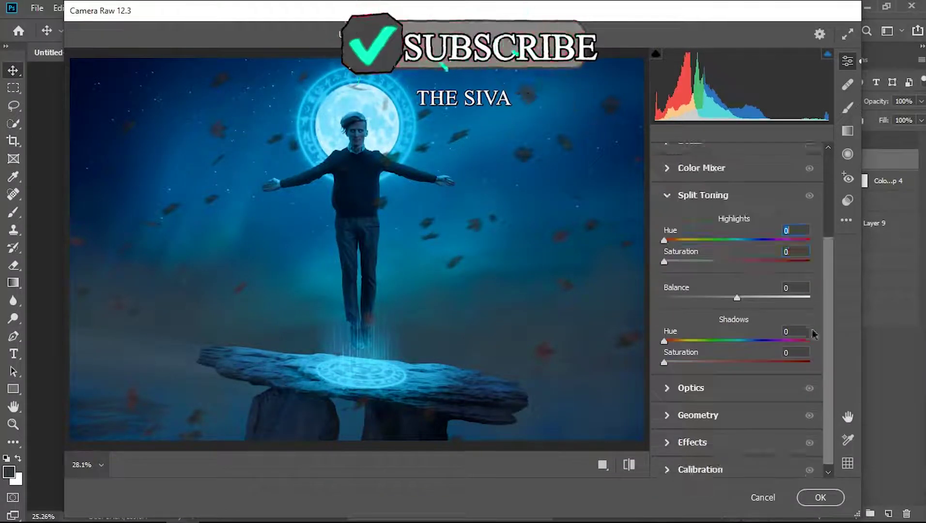
pyautogui.click(775, 383)
pyautogui.click(820, 497)
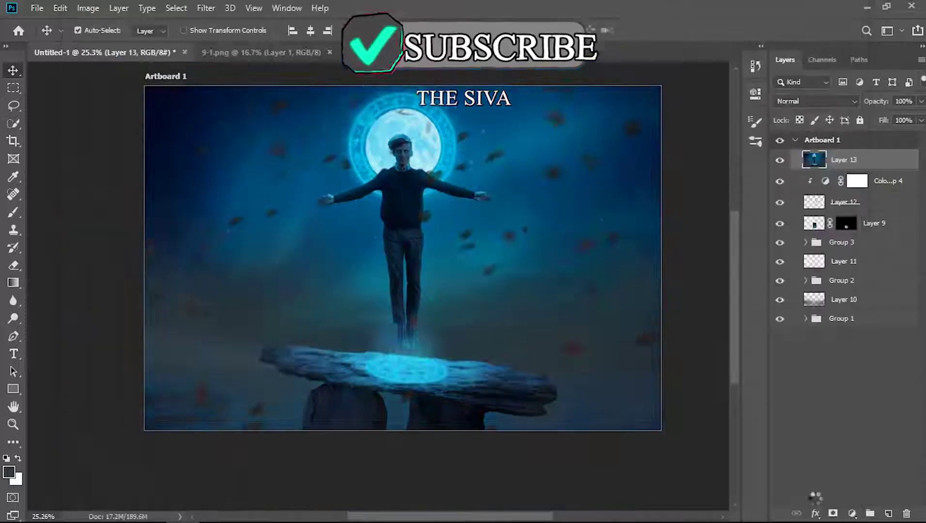